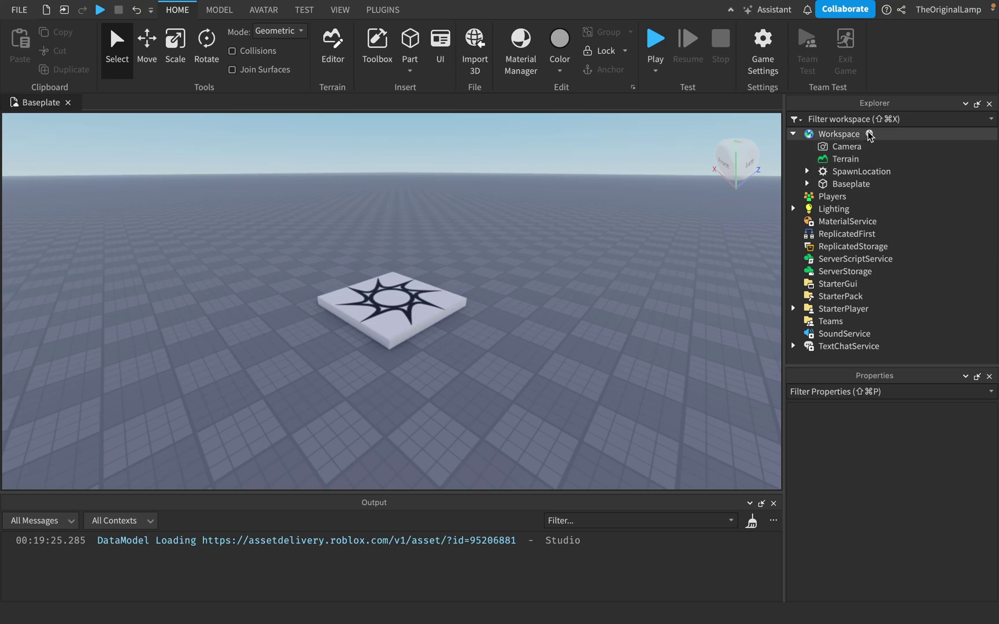
Insert a Sparkles object into the Workspace.
click(869, 134)
text(spa)
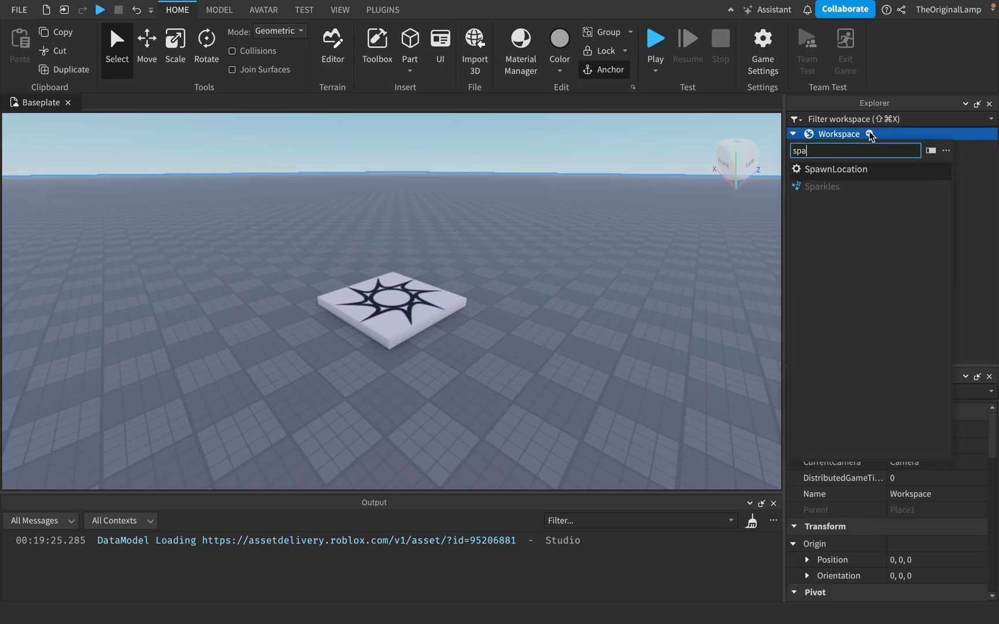
click(820, 175)
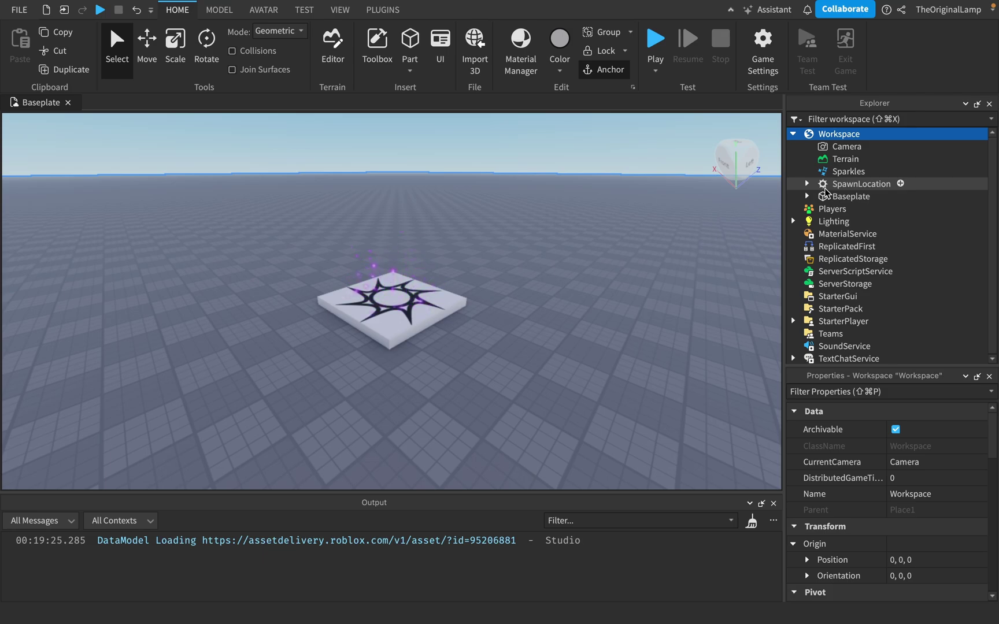
scroll(599, 203, up, 5)
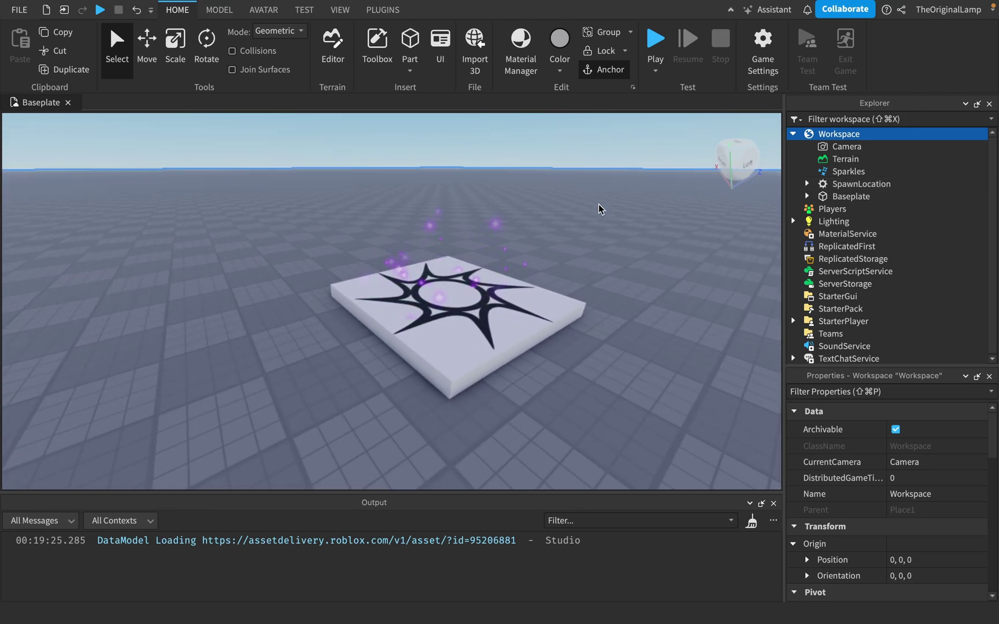
Select the Sparkles object and examine its particles above the spawn pad from several distances.
click(804, 172)
scroll(622, 224, down, 5)
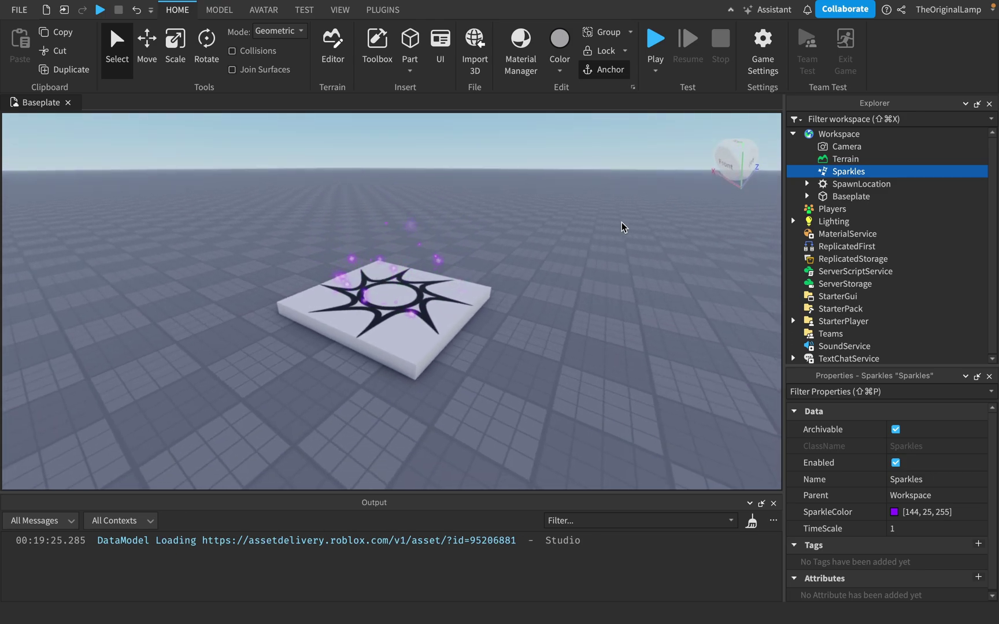
scroll(622, 226, up, 2)
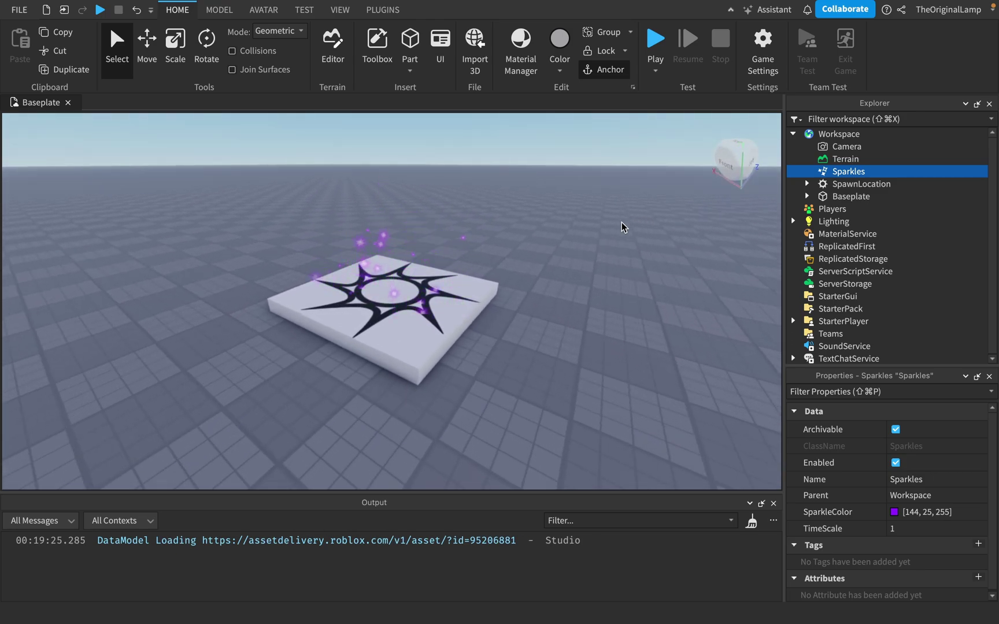
scroll(618, 237, down, 2)
scroll(619, 236, up, 4)
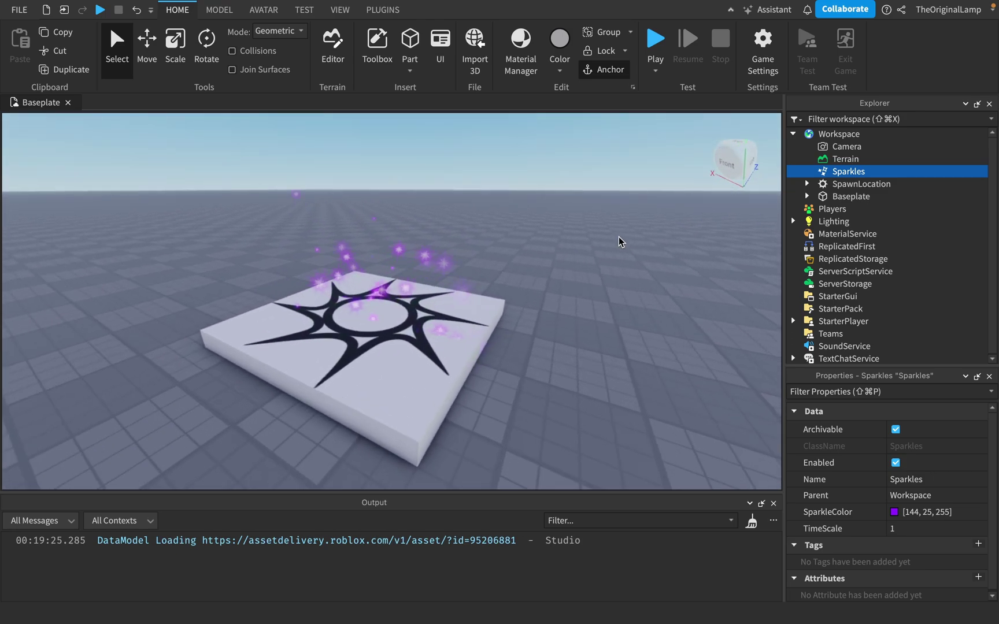
scroll(618, 236, down, 3)
scroll(618, 237, up, 4)
key(s)
key(w)
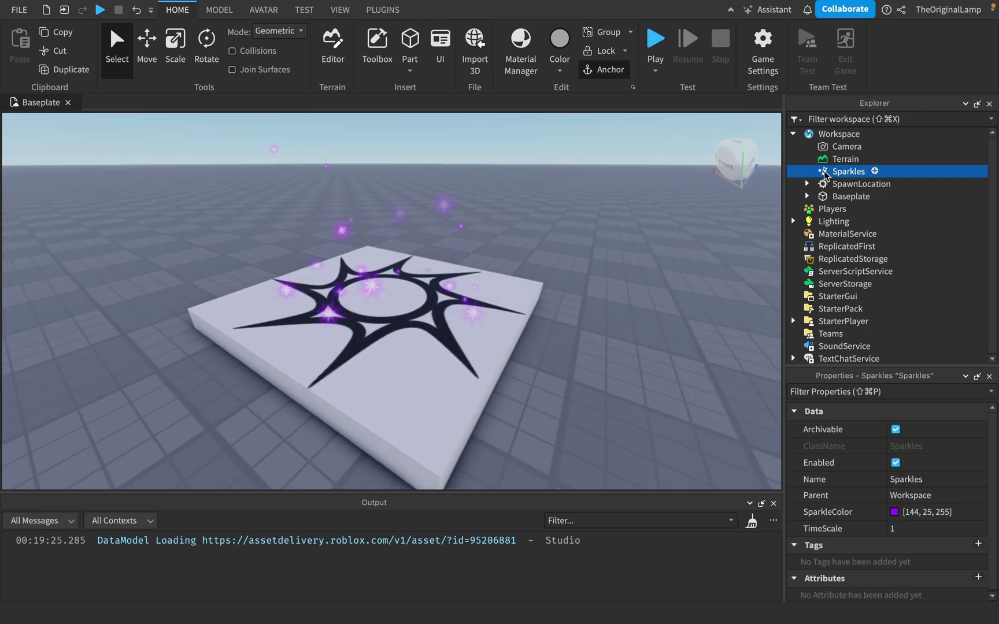
key(s)
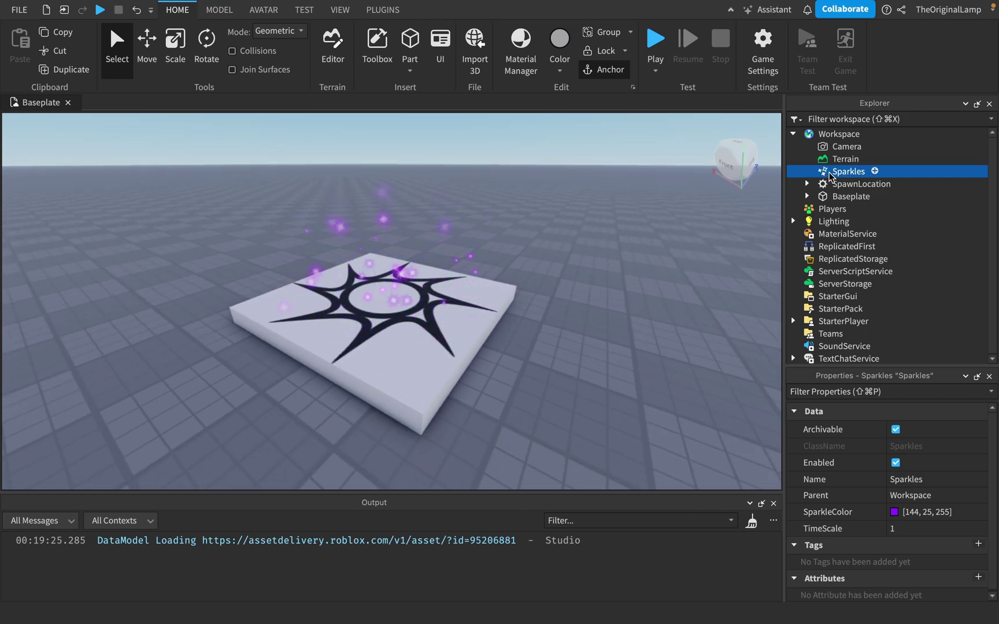
Insert a ParticleEmitter into the Workspace and select it.
click(870, 133)
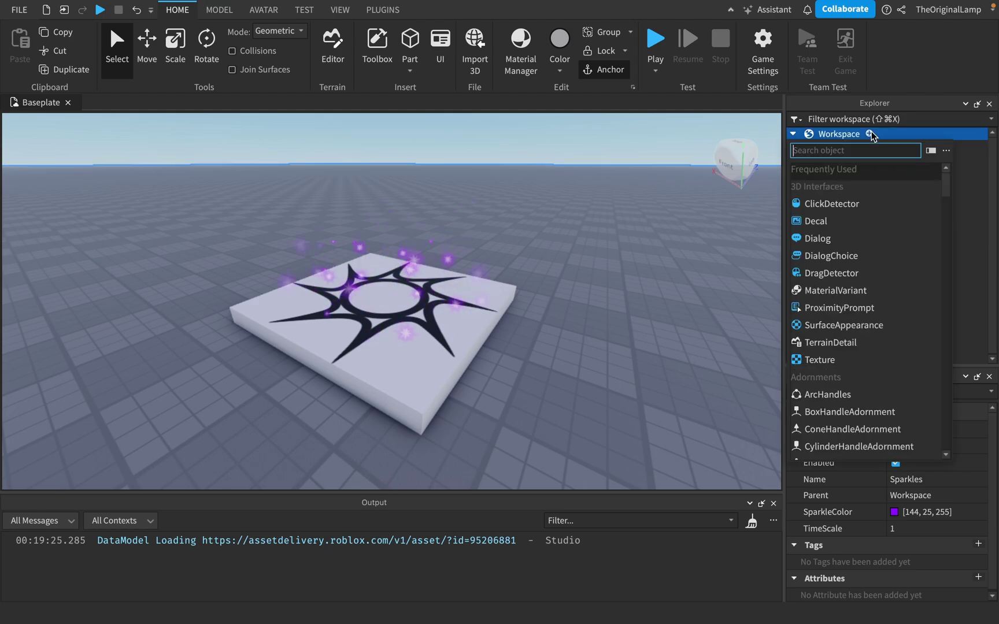
text(part)
click(845, 187)
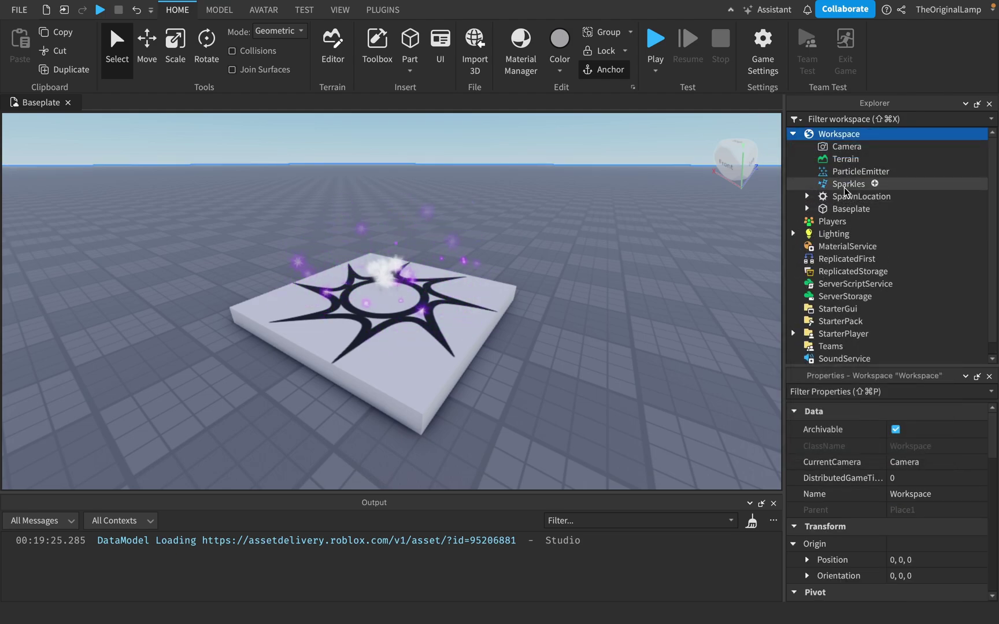
click(856, 171)
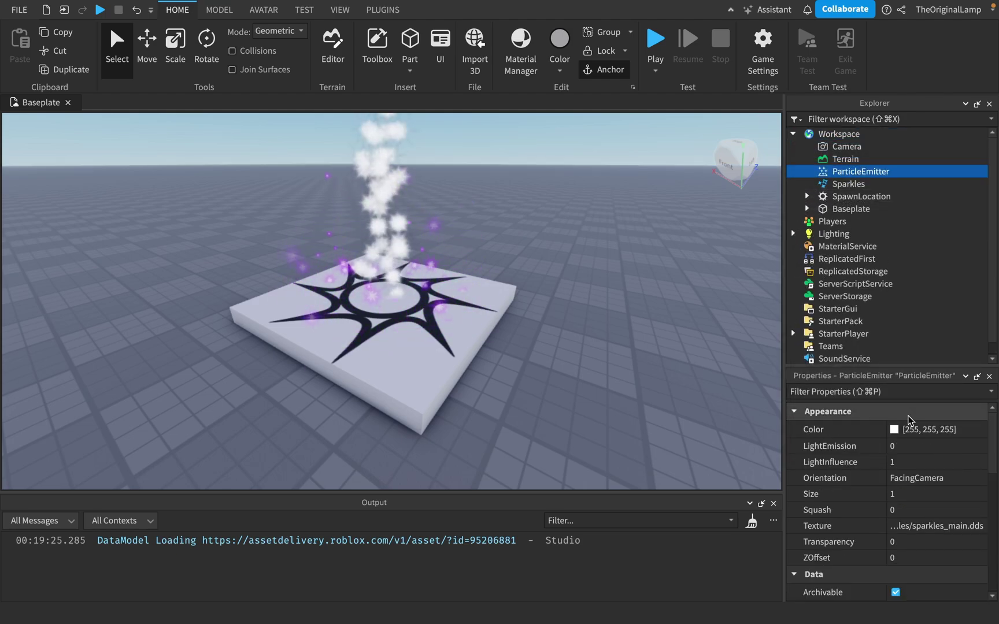
Look through the ParticleEmitter's appearance and emission properties, and delete the emitter.
scroll(905, 462, down, 10)
scroll(904, 490, up, 3)
scroll(904, 490, down, 5)
scroll(904, 491, up, 8)
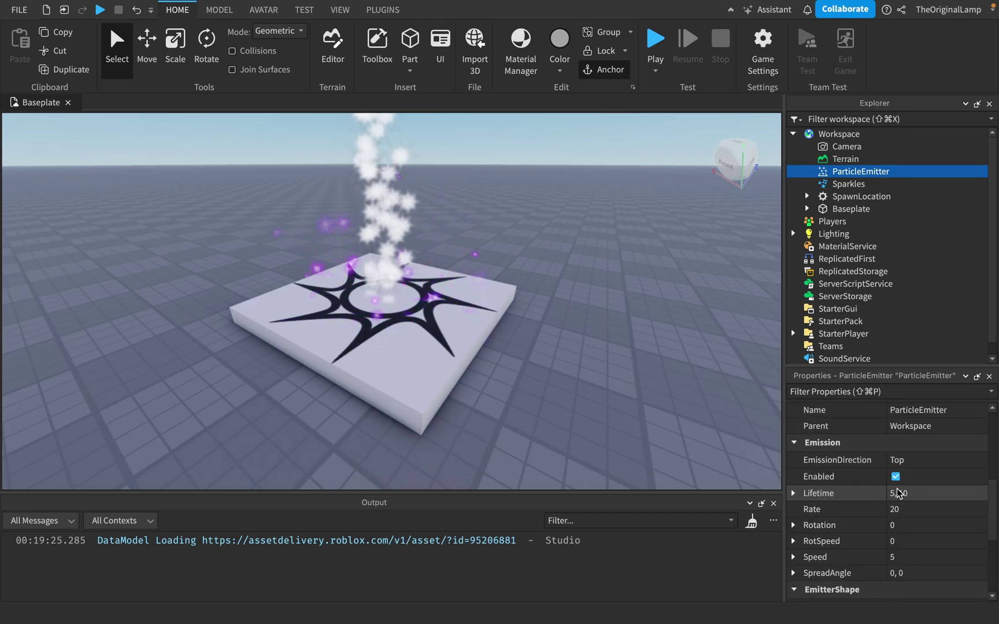
key(Delete)
Set the Sparkles' SparkleColor to light red [246, 116, 96] and its TimeScale to 0.35.
click(849, 171)
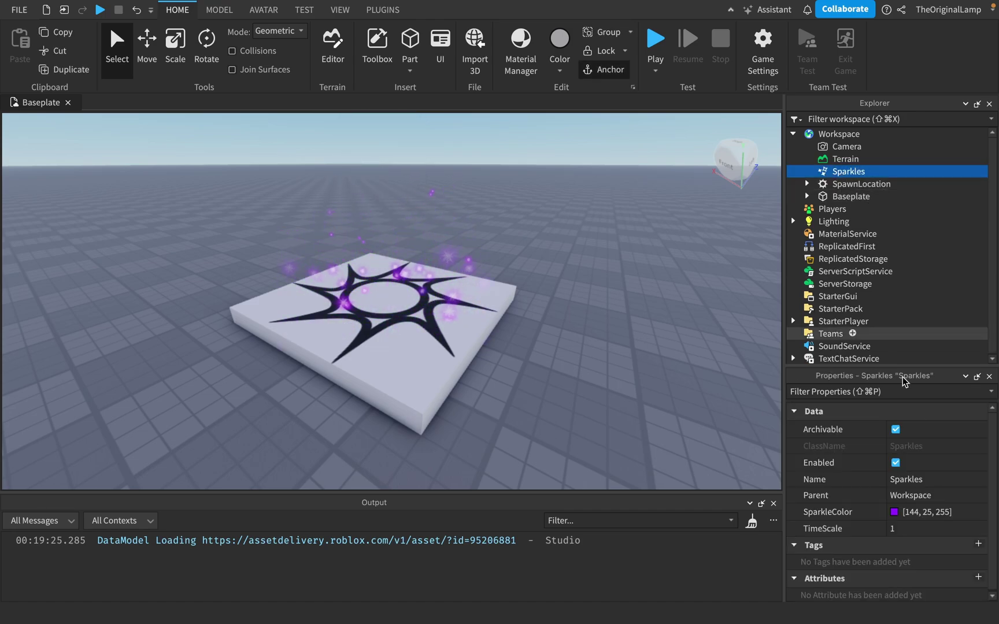
click(893, 510)
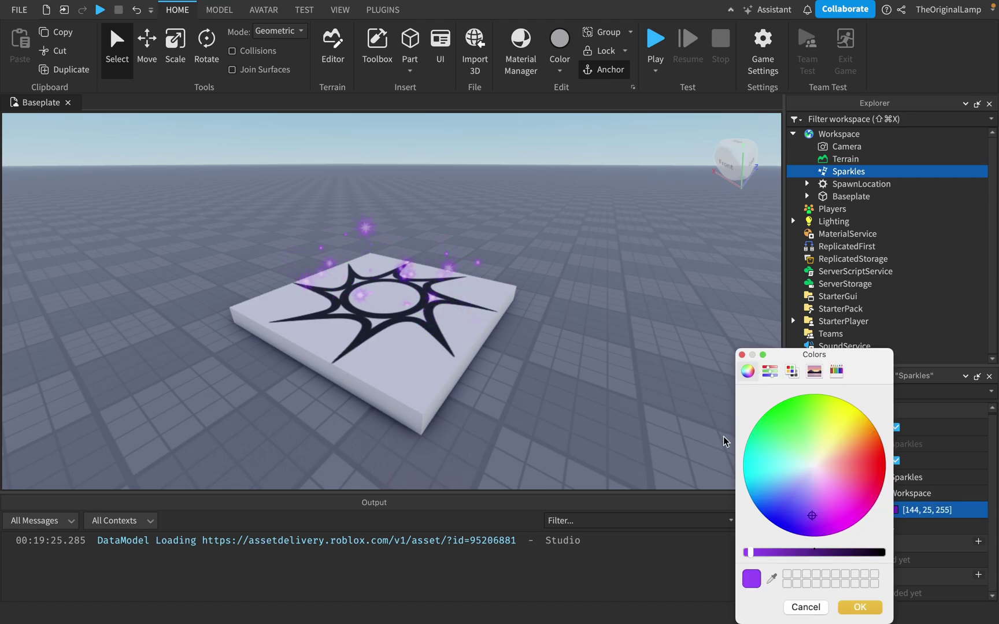
click(870, 607)
click(895, 525)
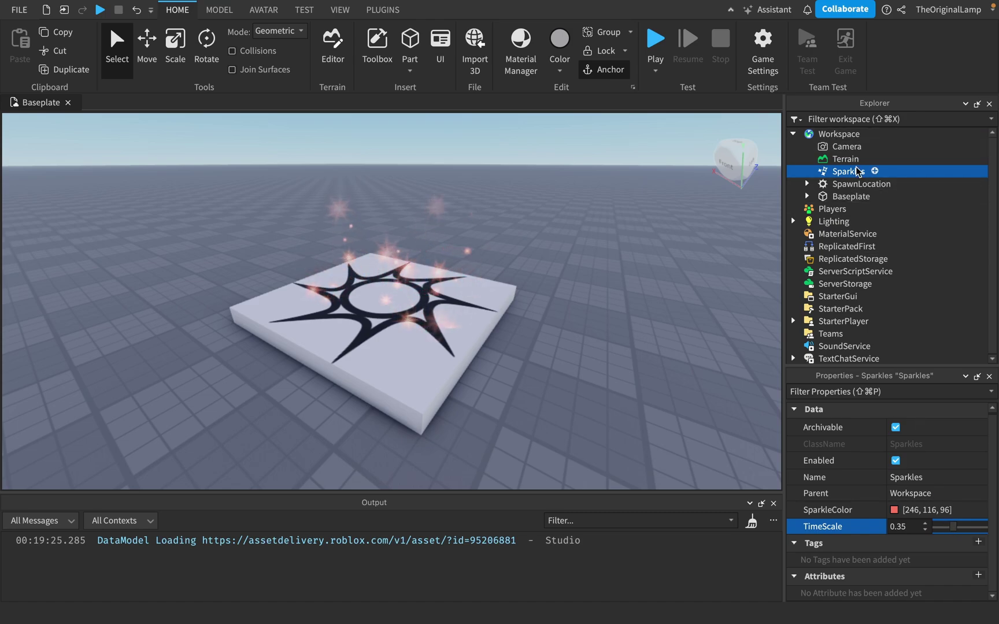
Delete the Sparkles object from the Workspace.
click(839, 185)
click(841, 173)
key(Delete)
click(841, 173)
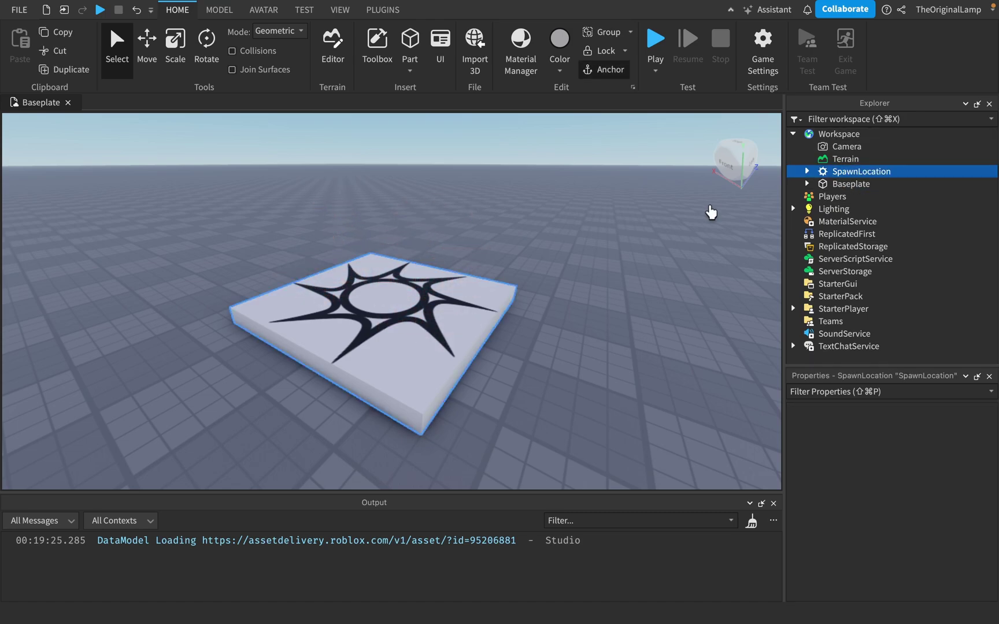
Insert a block part on the baseplate beside the spawn pad.
right_drag(708, 207, 704, 212)
key(d)
click(410, 45)
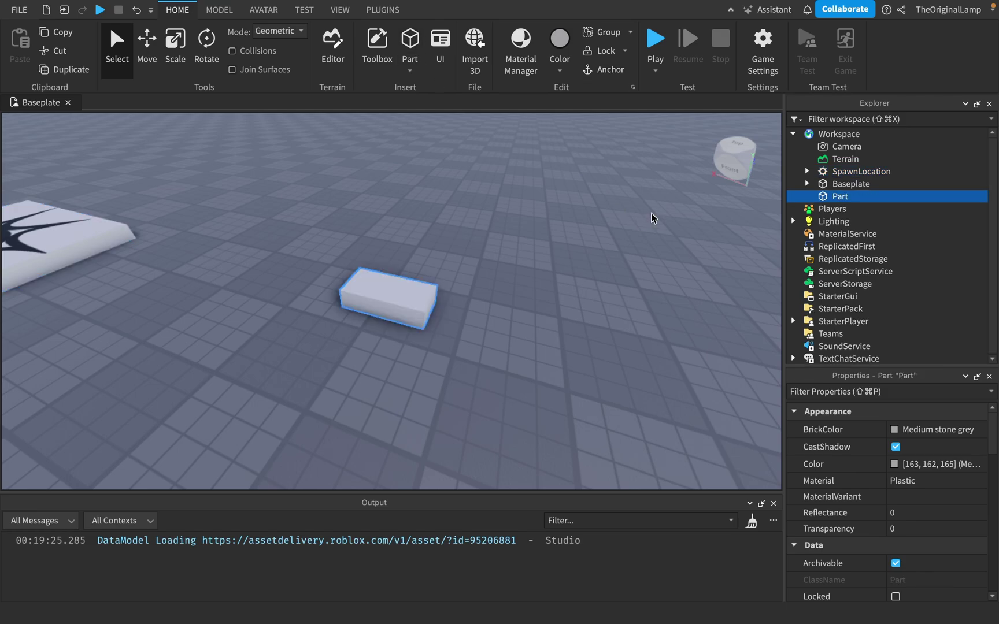
Add a Fire object to the Workspace and parent it to the new block part.
click(868, 133)
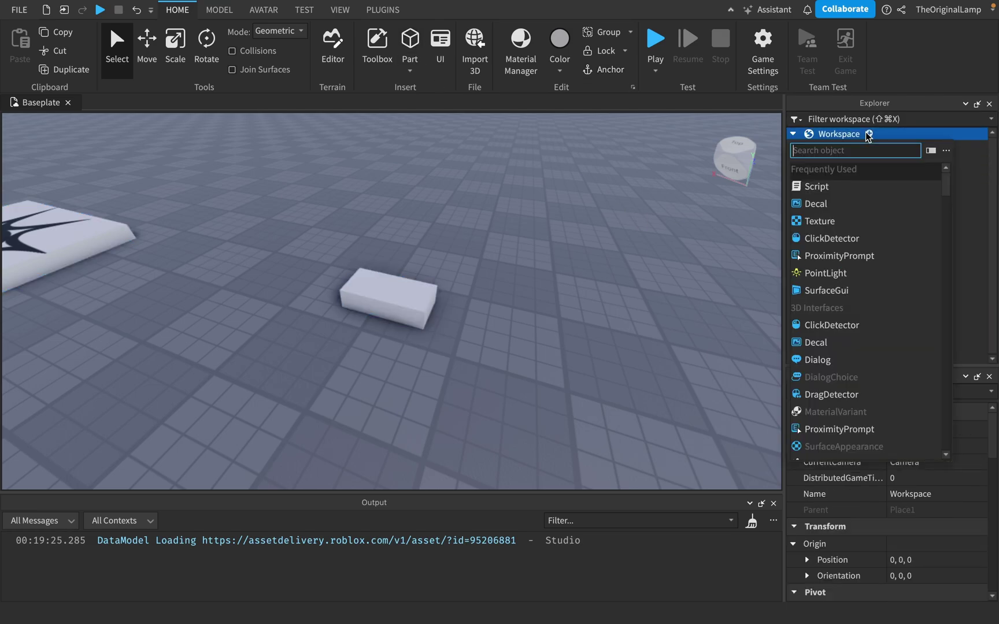
text(fir)
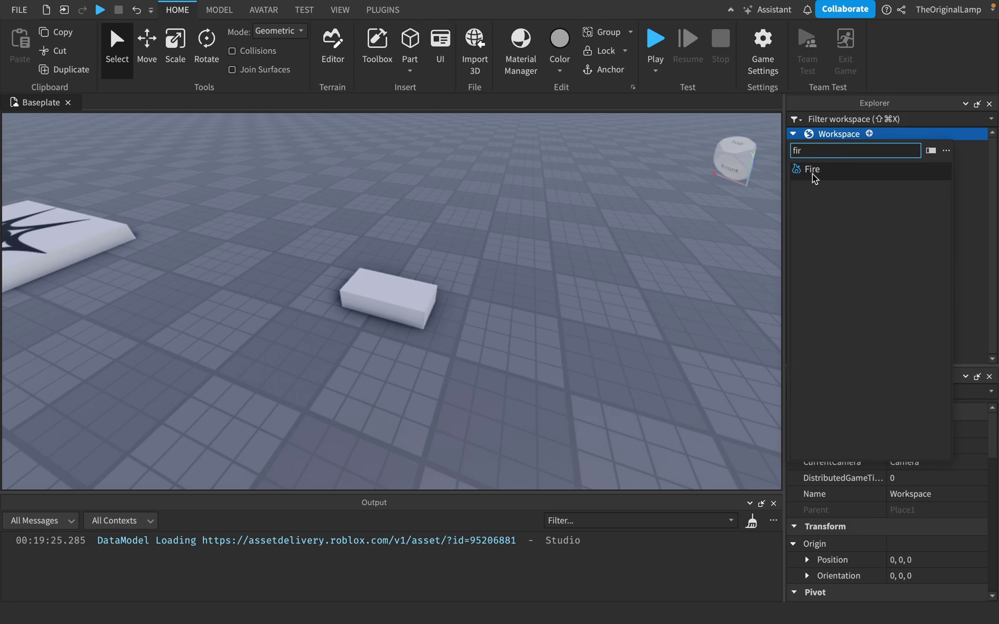
click(809, 175)
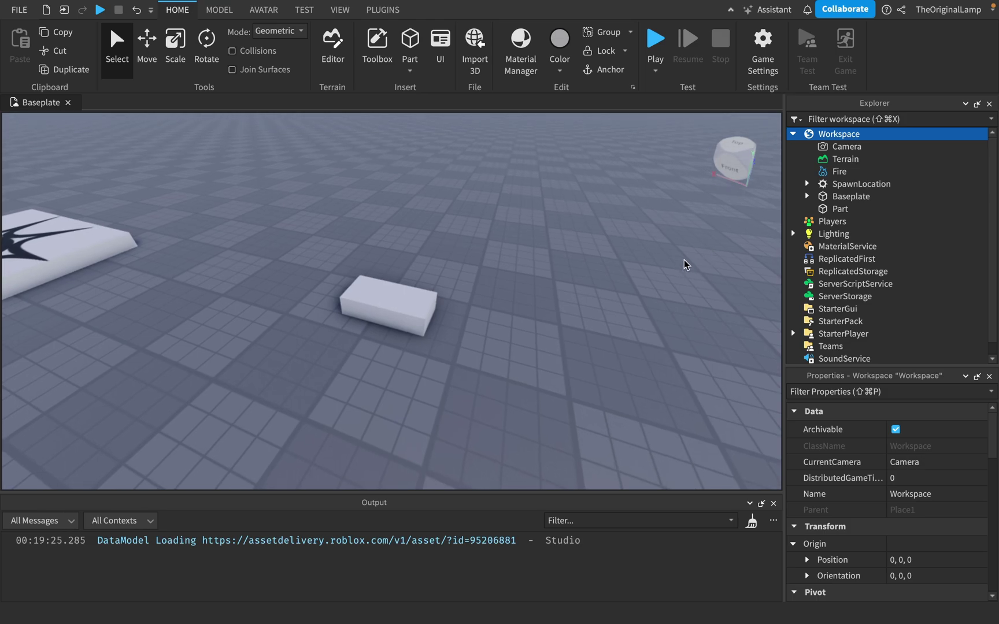
drag(839, 171, 827, 208)
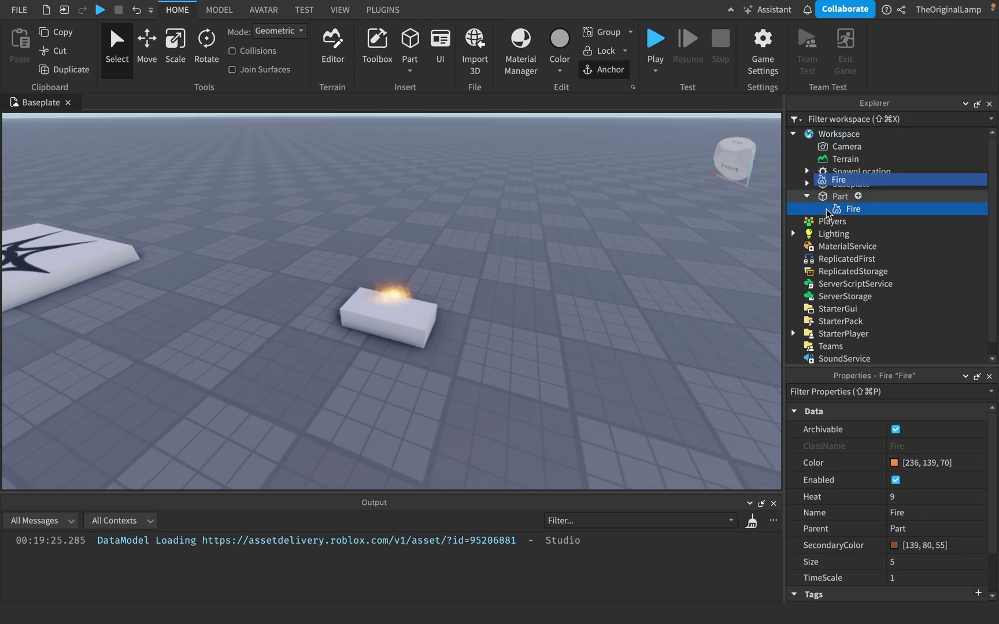
Examine the flame and smoke on the block part from different angles and distances.
key(f)
right_drag(616, 260, 616, 260)
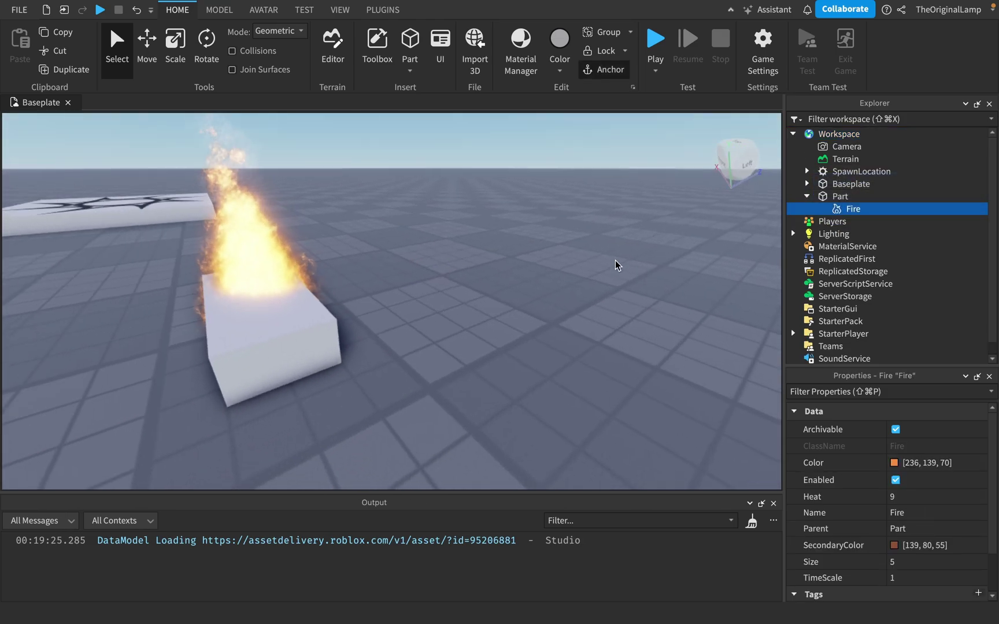
key(a)
key(f)
key(s)
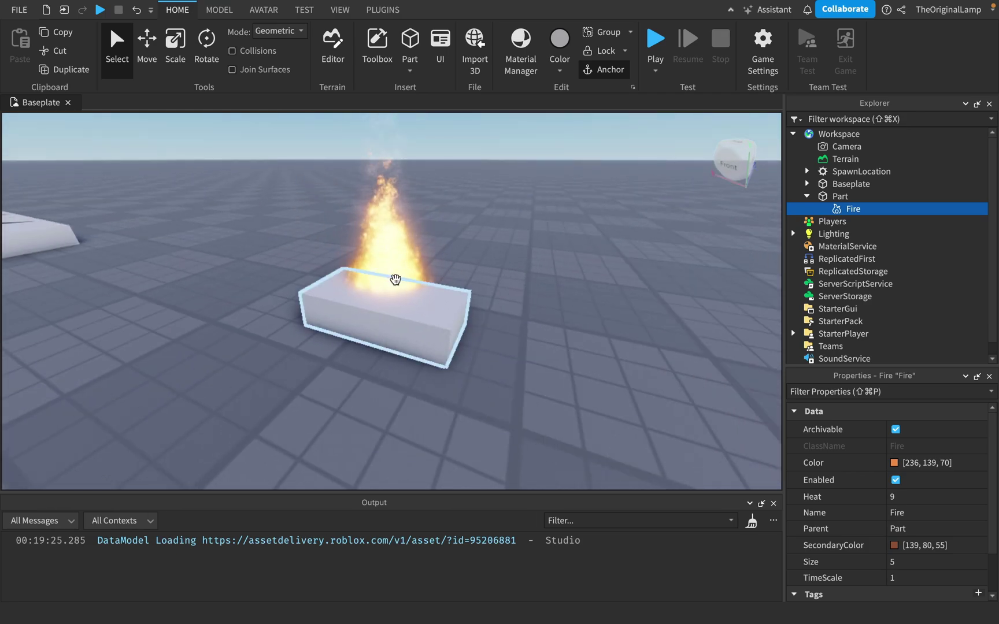
scroll(393, 179, down, 3)
scroll(441, 212, up, 4)
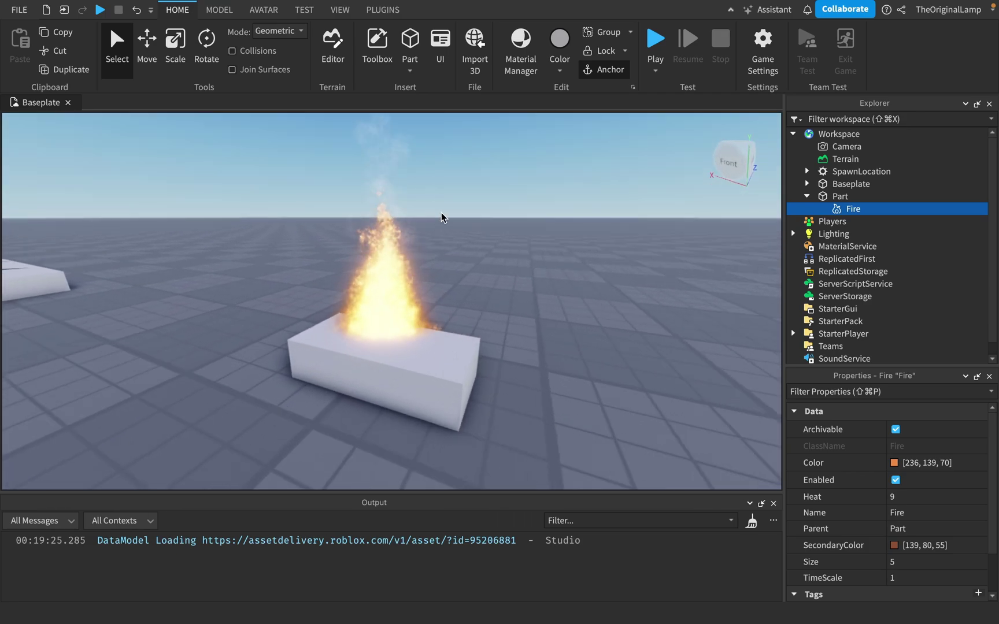
scroll(441, 213, down, 3)
scroll(441, 213, up, 5)
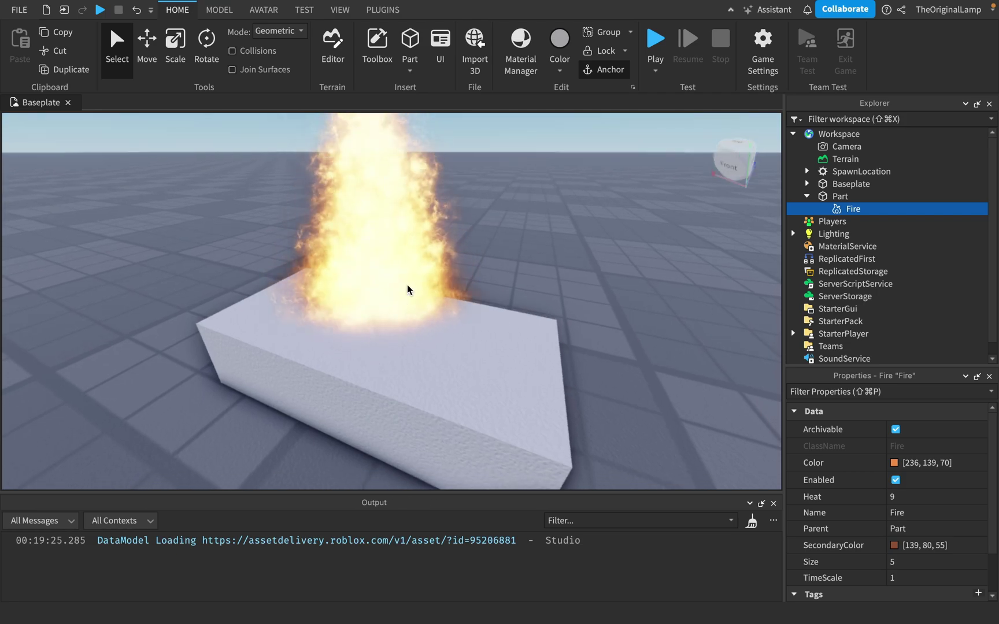
scroll(441, 237, down, 3)
right_drag(442, 237, 442, 196)
scroll(442, 237, up, 3)
scroll(442, 237, down, 1)
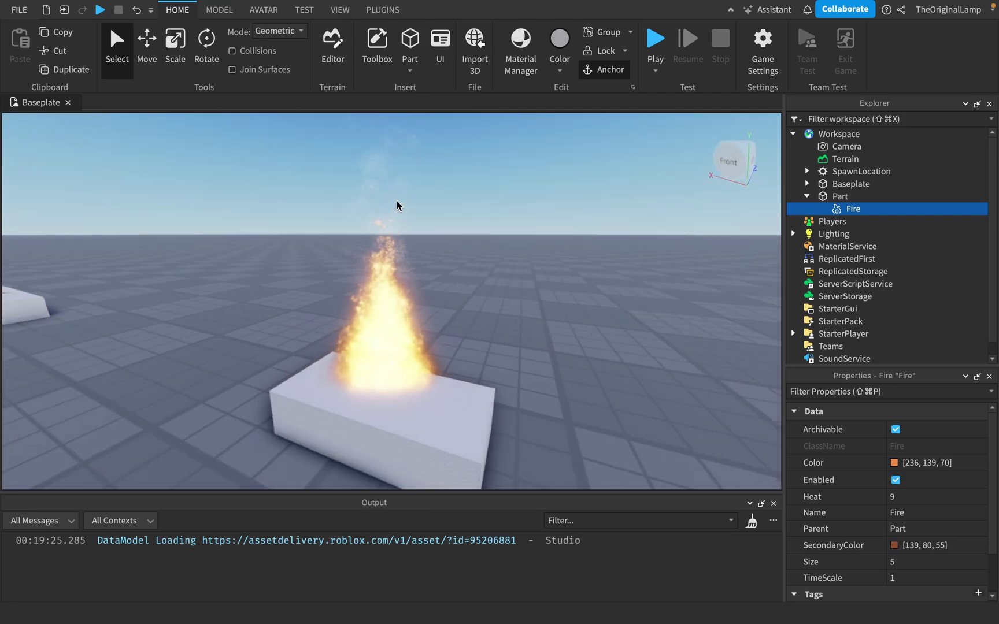
scroll(398, 197, down, 3)
scroll(448, 264, up, 4)
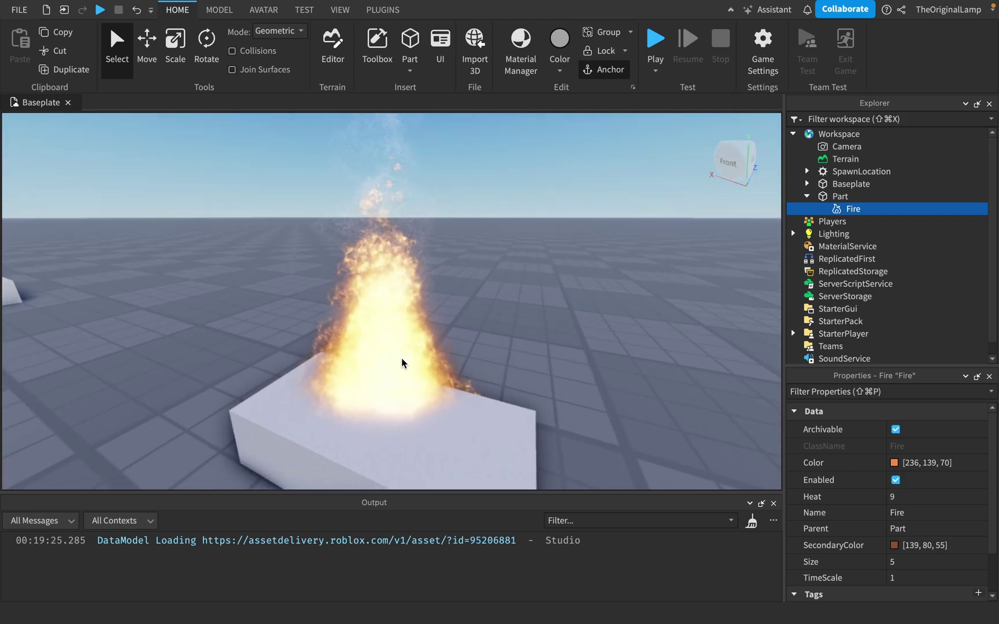
scroll(468, 186, down, 5)
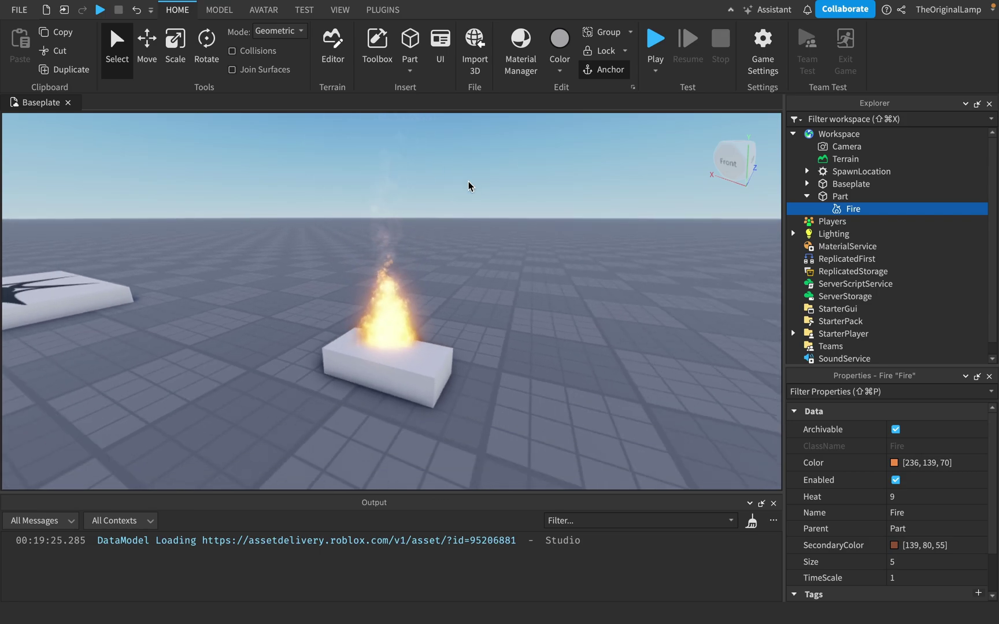
scroll(469, 185, up, 4)
scroll(468, 185, down, 3)
scroll(469, 185, up, 3)
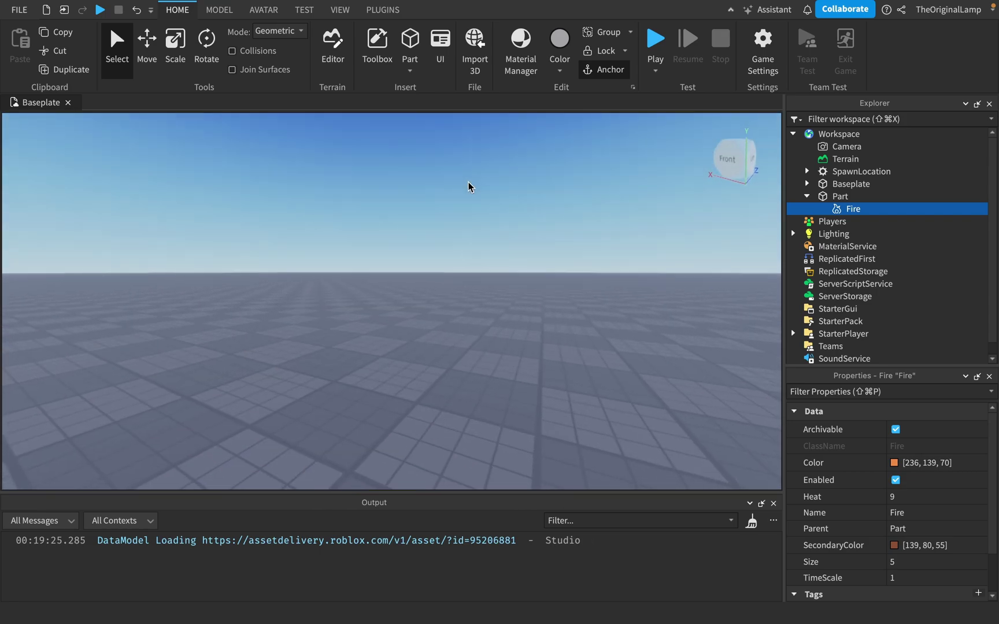
right_drag(468, 182, 468, 176)
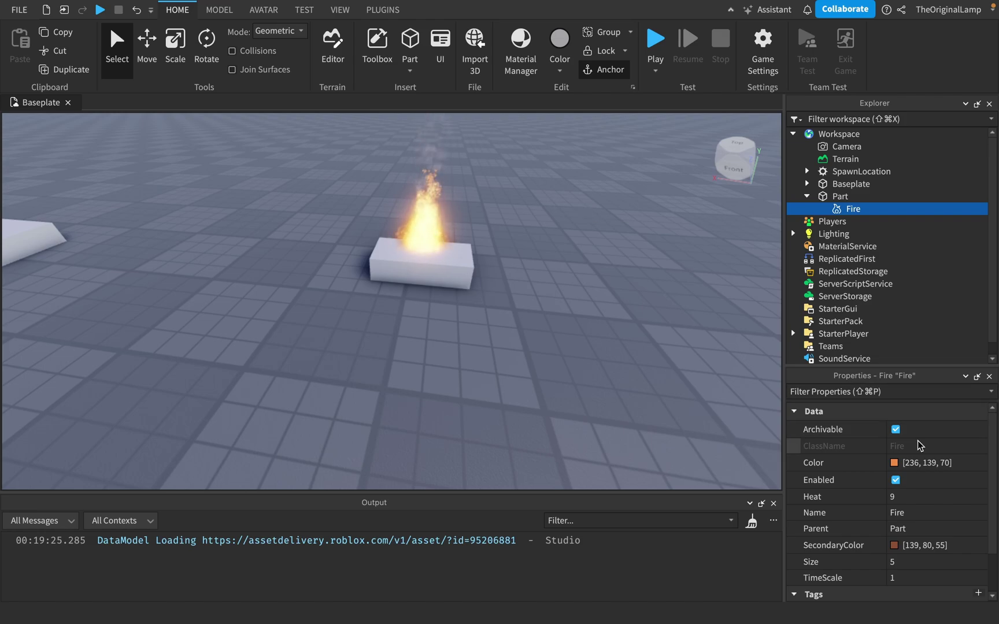
Set the Fire's main color to turquoise [13, 229, 207] and check the recolored flame.
click(893, 463)
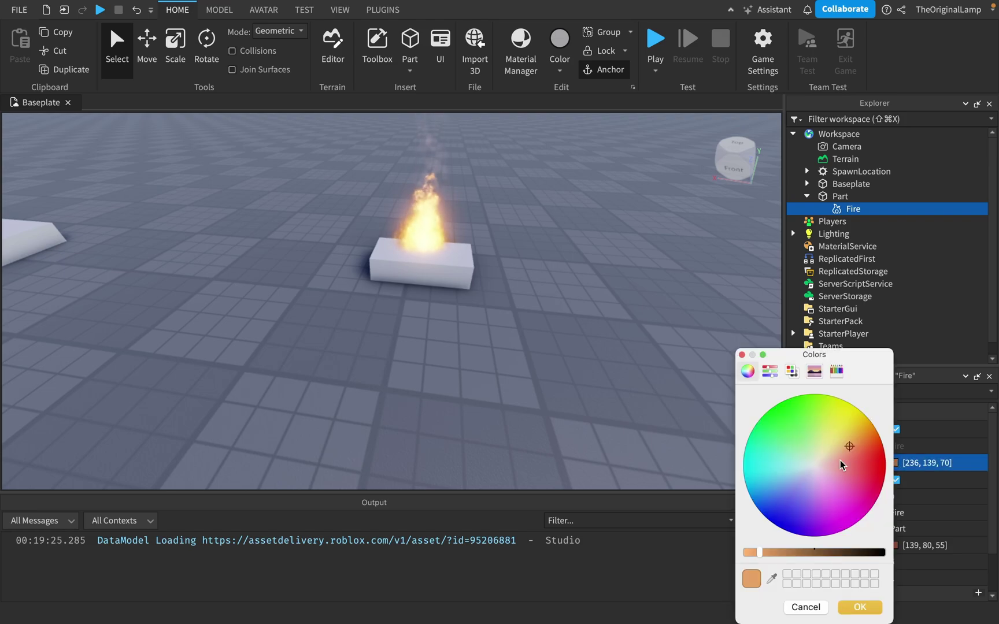
click(743, 463)
mouse_move(739, 472)
mouse_down()
mouse_move(816, 440)
mouse_move(754, 460)
mouse_up()
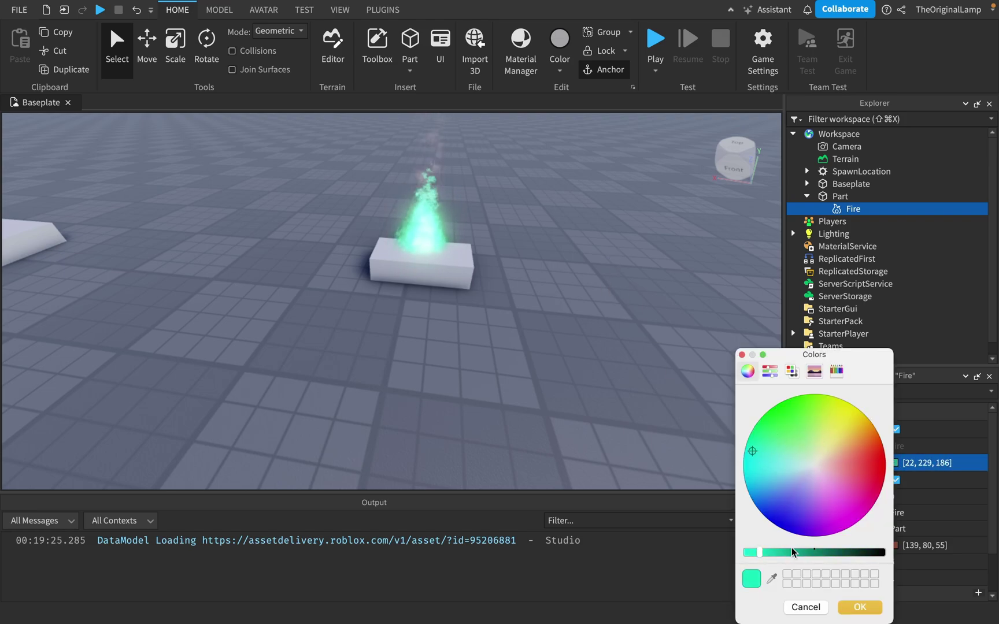
drag(755, 445, 748, 458)
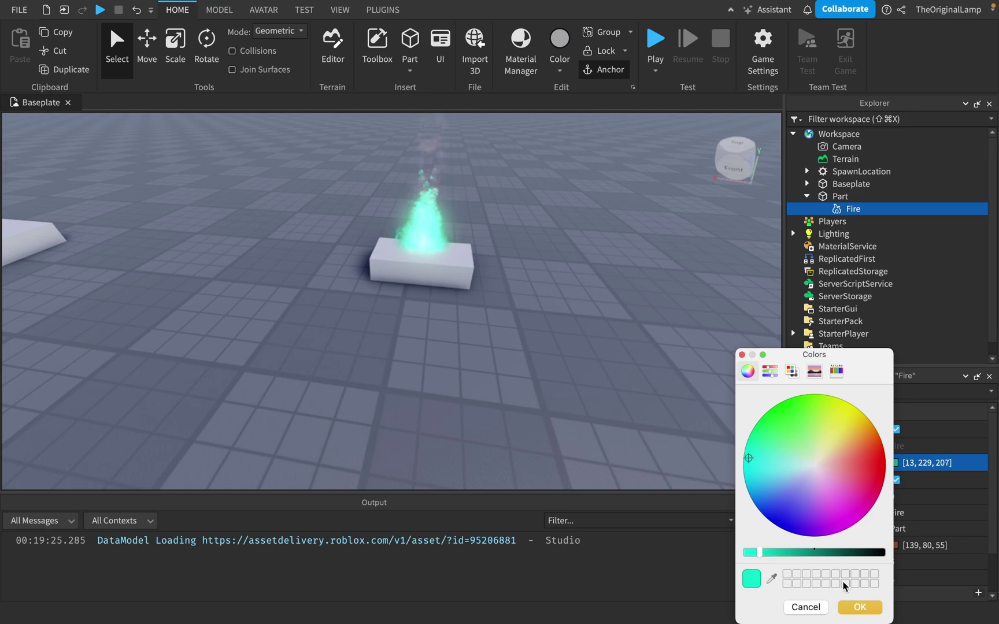
click(846, 603)
scroll(583, 265, up, 5)
right_drag(583, 265, 583, 265)
scroll(583, 265, down, 4)
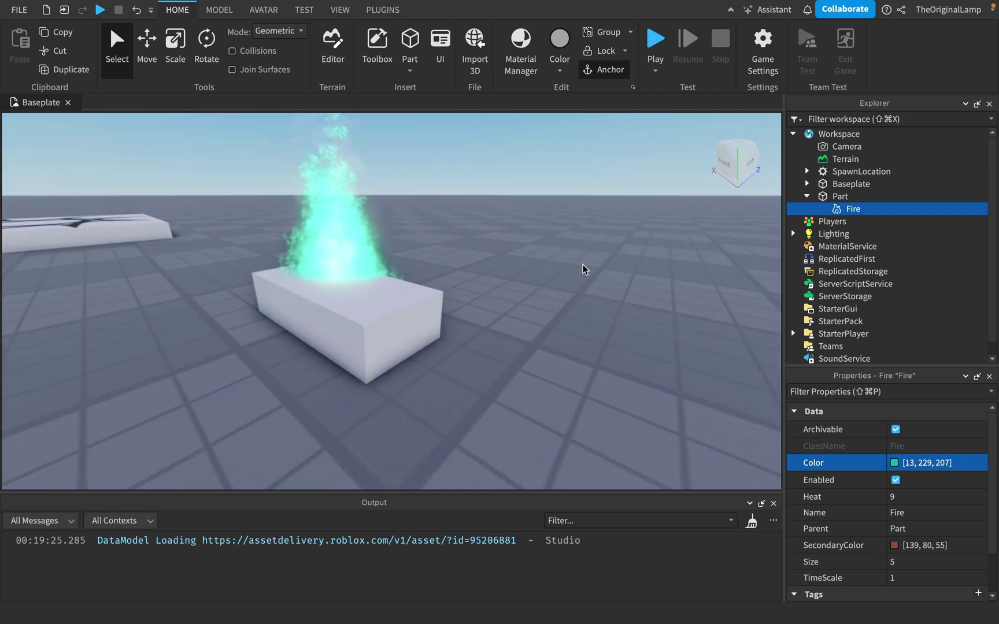
key(a)
scroll(582, 266, down, 4)
scroll(583, 265, up, 3)
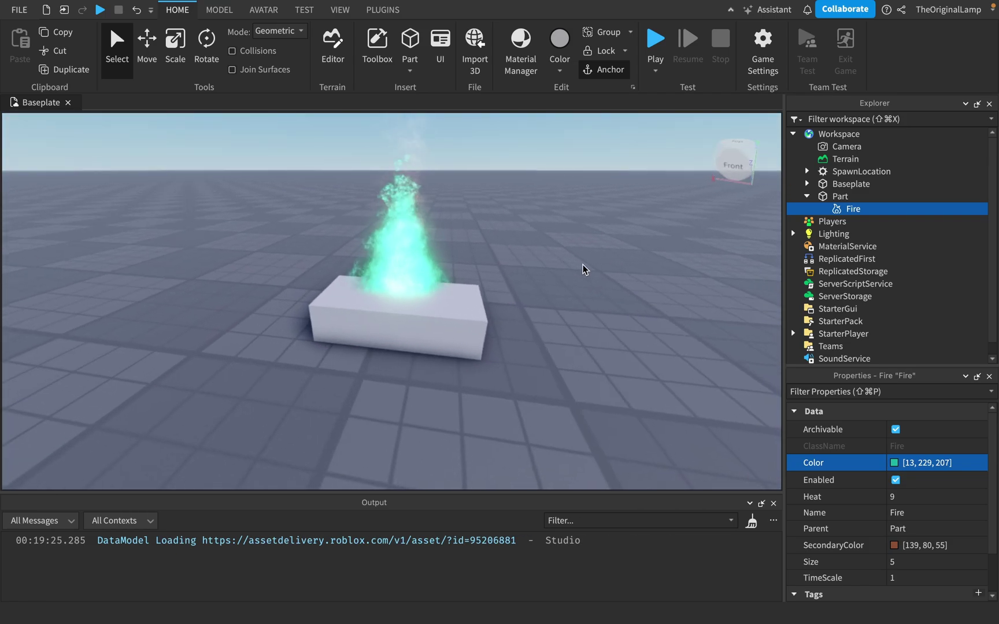
Set the Fire's Heat to 1 and check the flame on the block part.
key(d)
scroll(617, 276, down, 3)
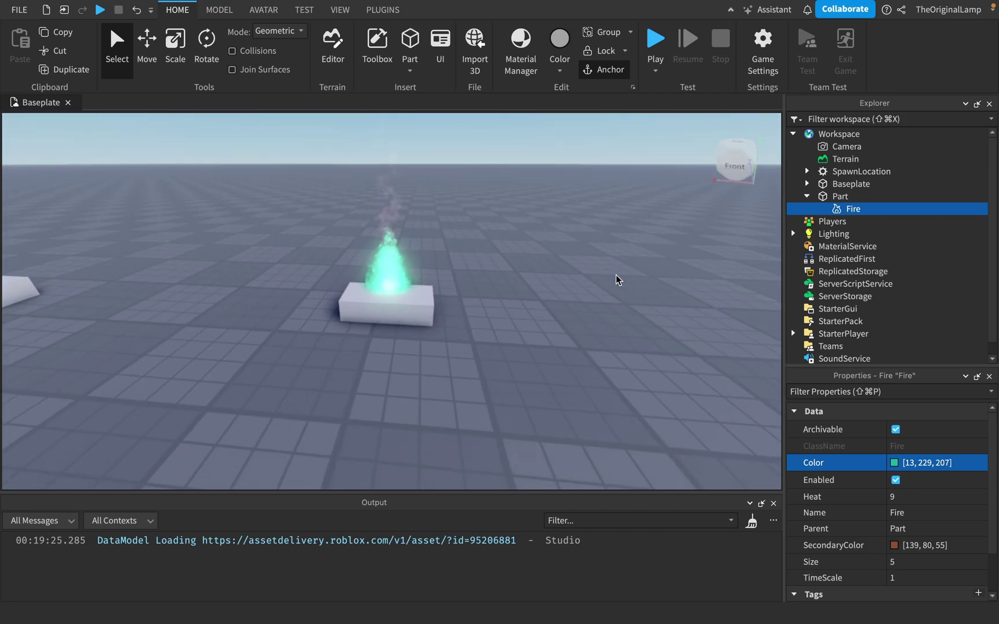
scroll(616, 275, down, 3)
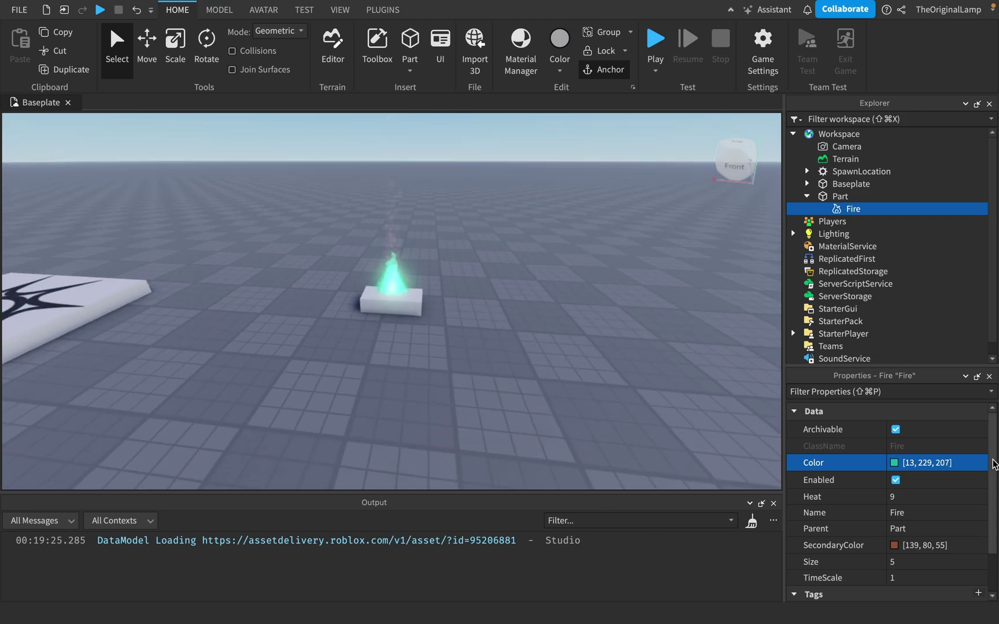
click(913, 498)
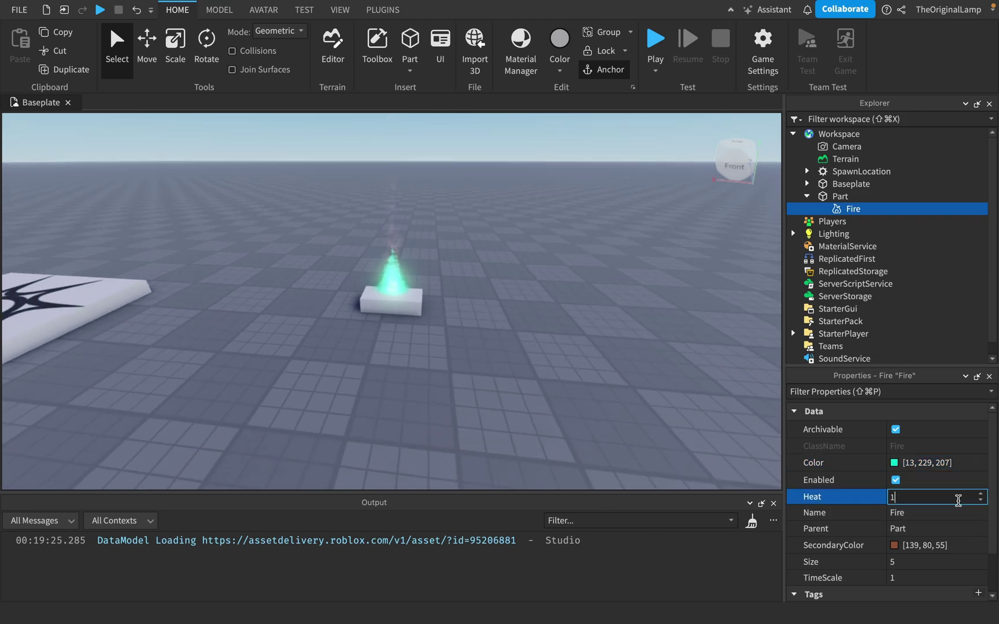
scroll(664, 398, up, 4)
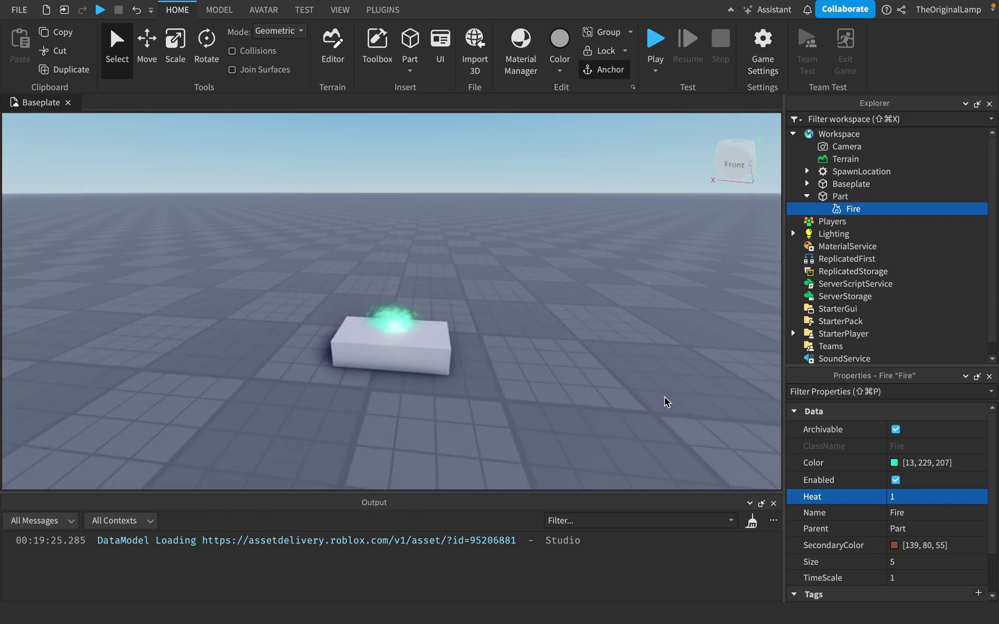
Raise the Fire's Heat to its maximum of 25 and check the flame from several distances and angles.
click(915, 497)
text(100)
key(Return)
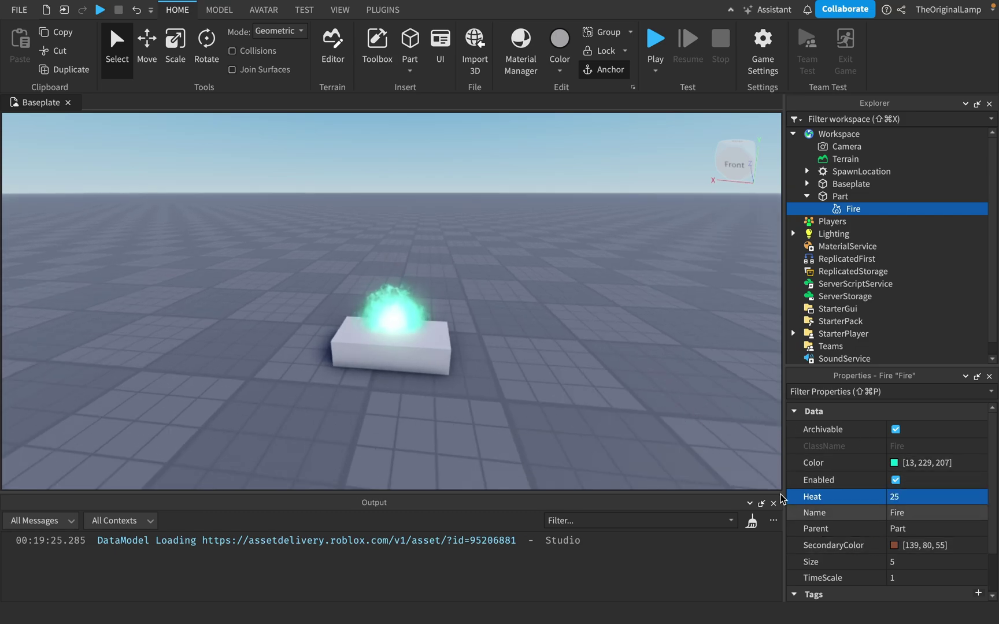
scroll(608, 350, down, 3)
scroll(608, 351, up, 2)
right_drag(608, 350, 609, 351)
scroll(608, 351, down, 3)
scroll(500, 292, down, 2)
right_drag(500, 291, 501, 292)
scroll(502, 291, up, 2)
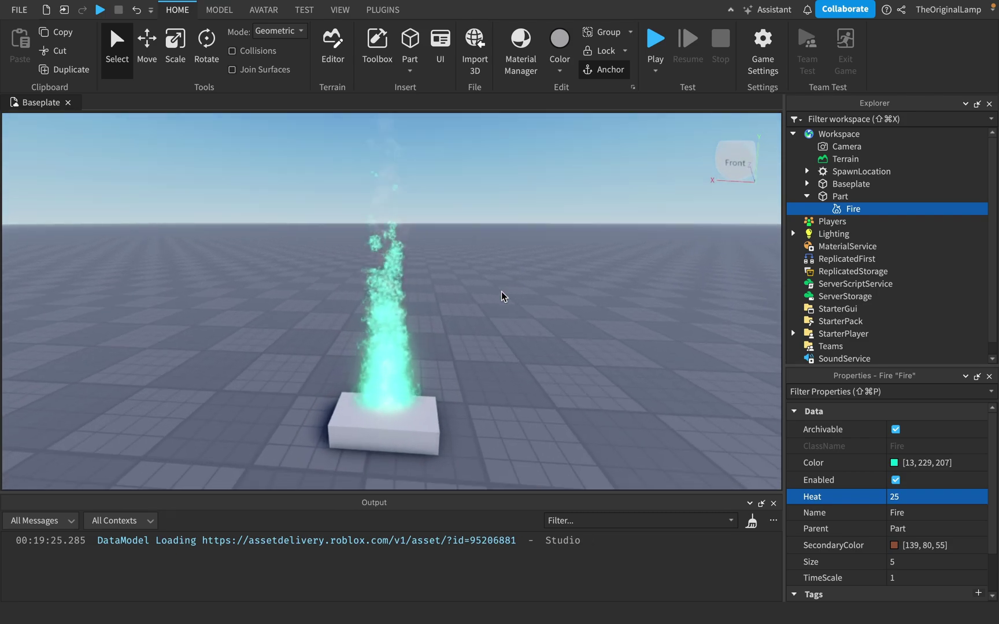
scroll(501, 291, down, 3)
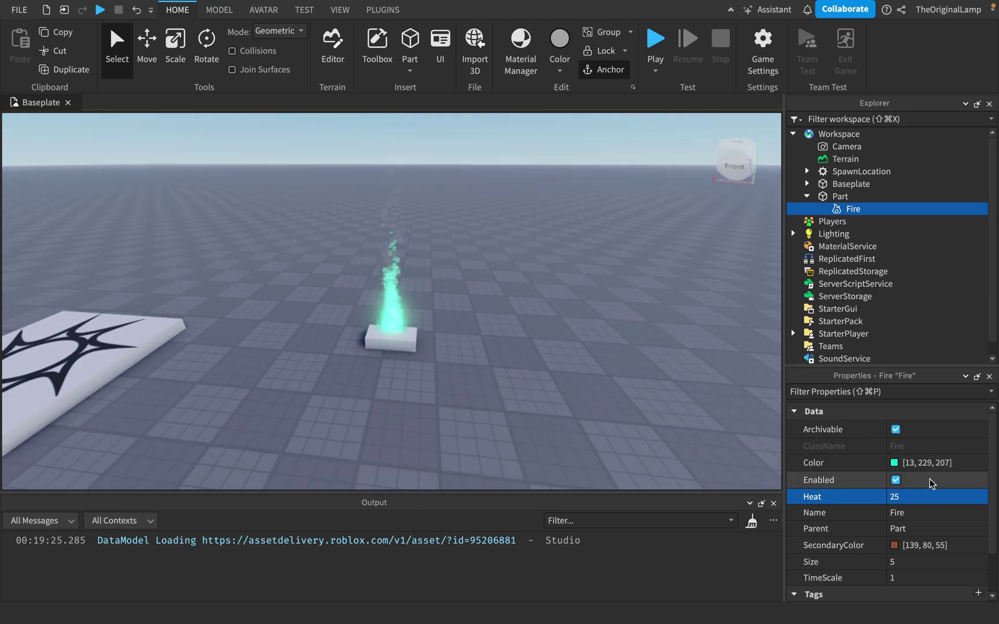
Set the Fire's SecondaryColor to dark teal [0, 149, 134] and check the recolored flame.
click(896, 544)
drag(849, 459, 783, 466)
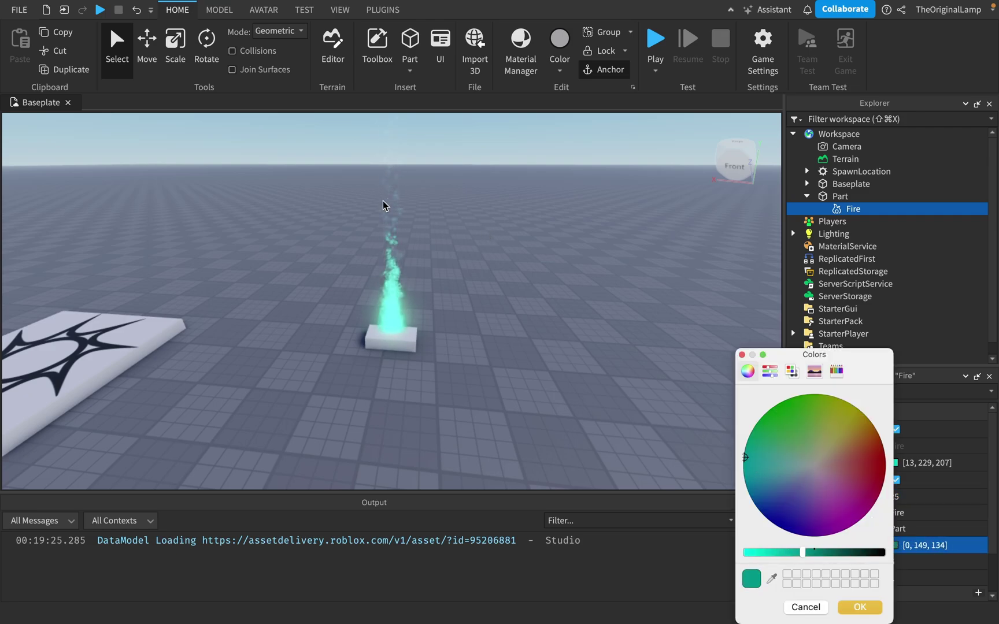
click(864, 602)
right_drag(571, 292, 571, 194)
scroll(571, 293, up, 4)
scroll(571, 292, down, 4)
right_drag(571, 293, 571, 292)
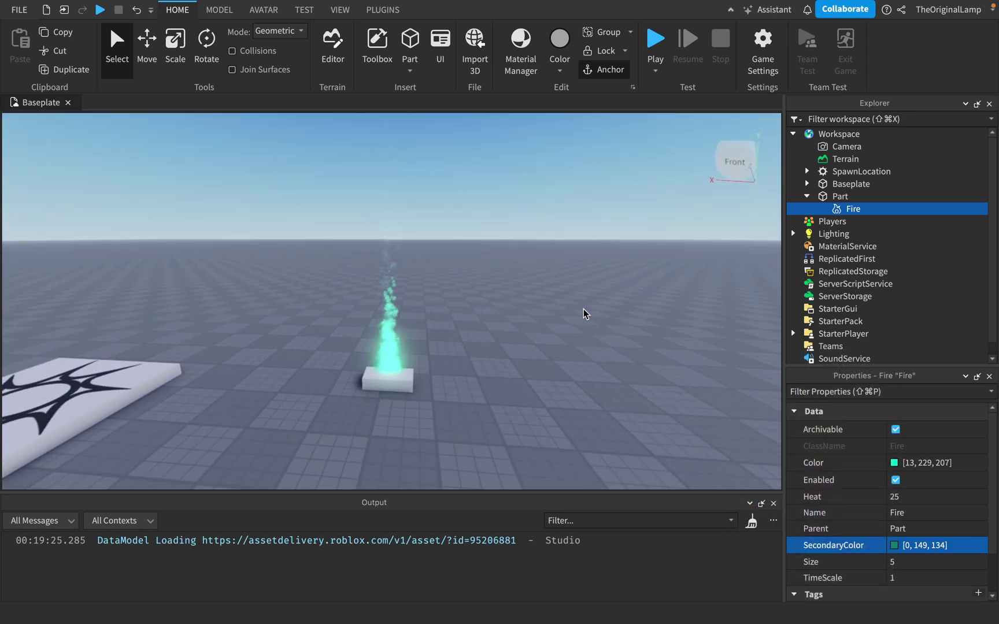
Set the Fire's Size to 30 and view the flame above the block part.
scroll(913, 520, down, 3)
click(918, 512)
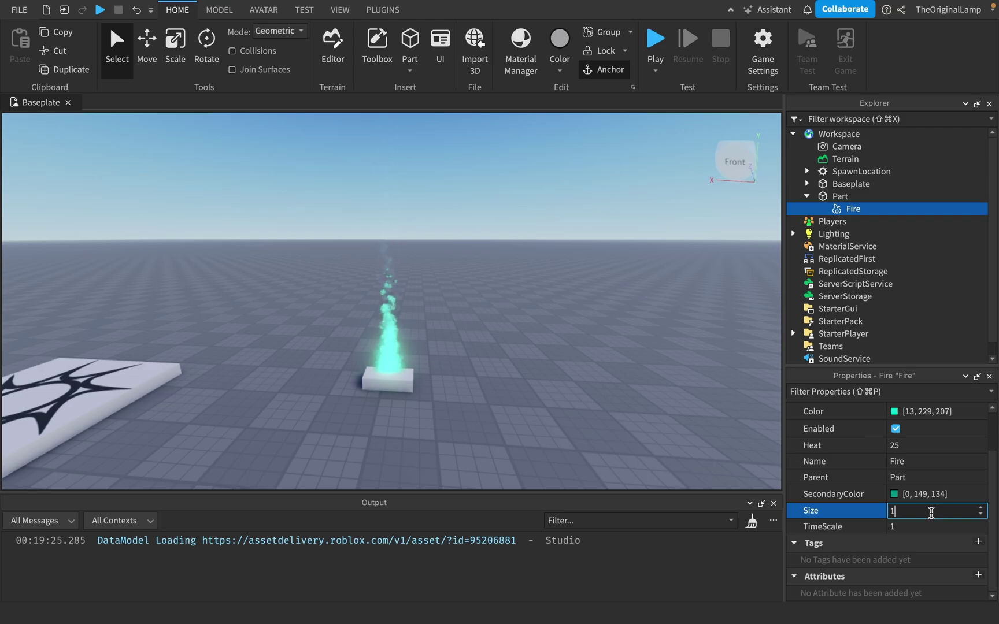
click(931, 513)
text(30)
key(Return)
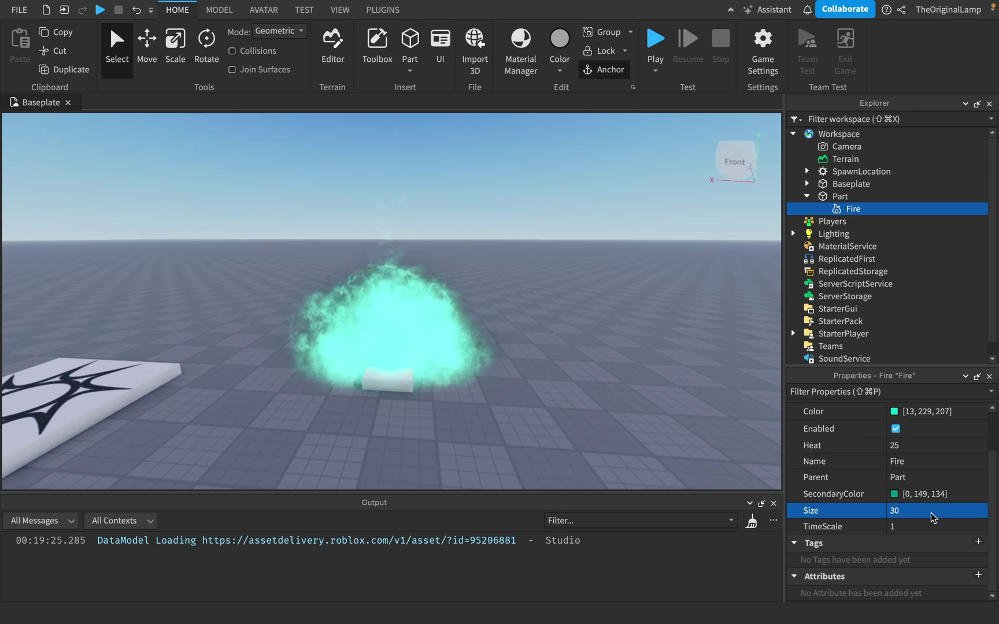
scroll(645, 306, down, 4)
right_drag(644, 305, 644, 272)
scroll(644, 307, up, 4)
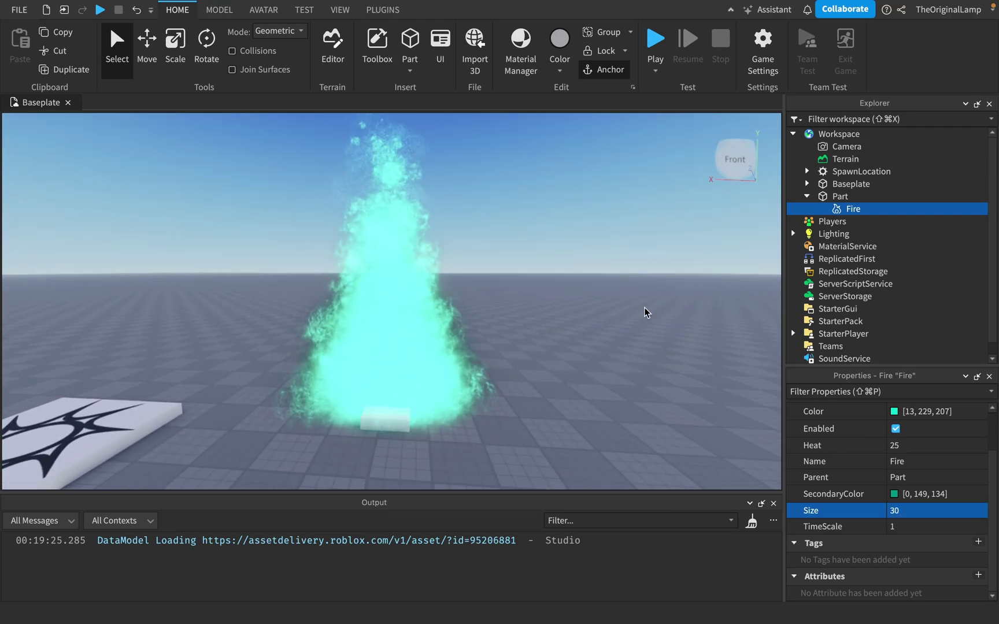
Reduce the Fire's Size to 2 and look at the flame up close.
click(938, 514)
text(2)
key(Return)
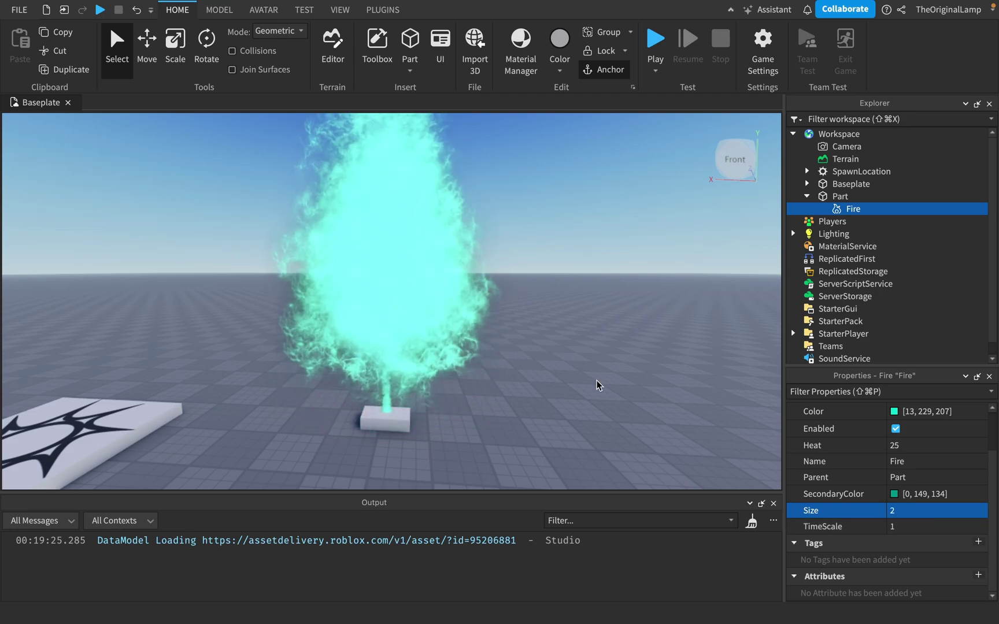
right_drag(596, 379, 597, 380)
Set the Fire's Size to 15 and view the whole flame.
click(921, 512)
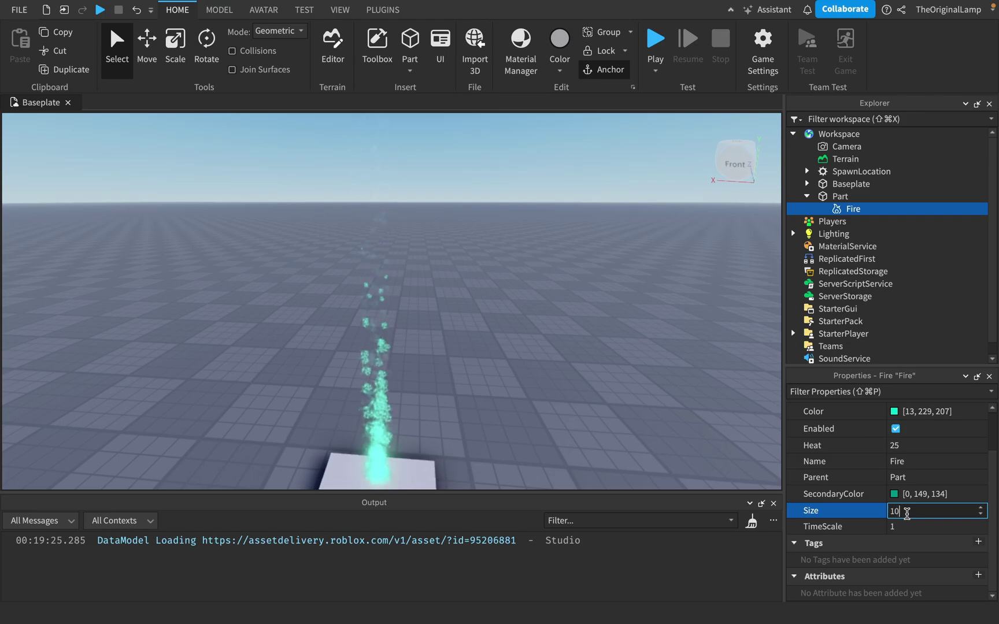
text(15)
key(Return)
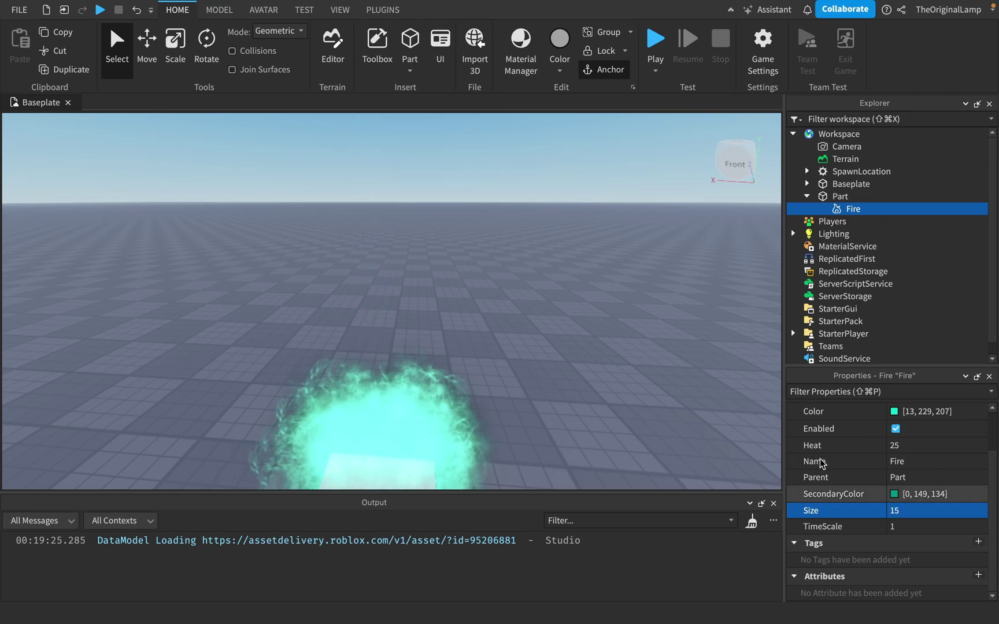
right_drag(554, 334, 555, 333)
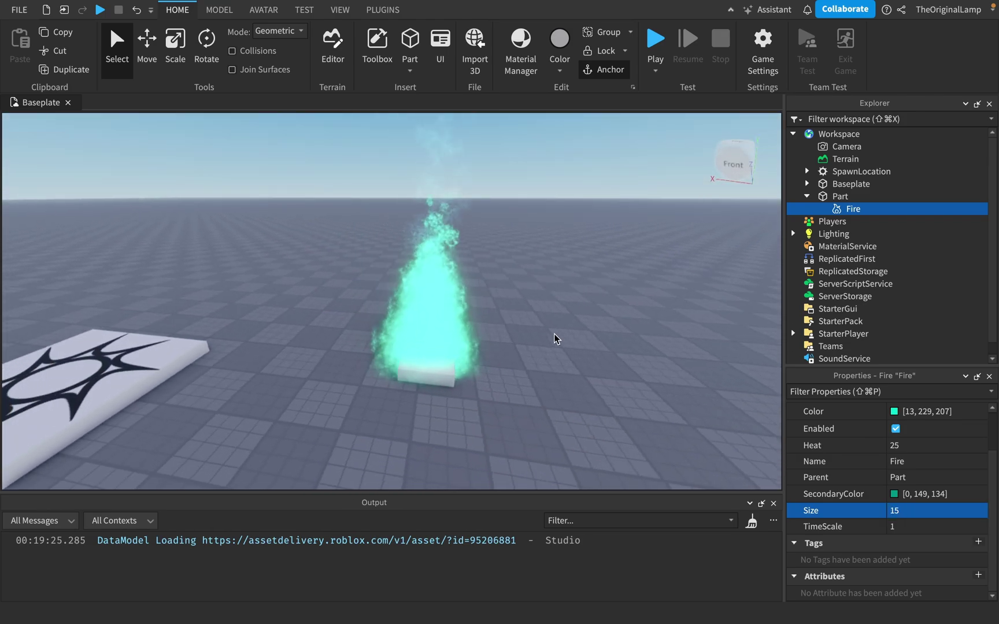
Set the Fire's Size to 10 and inspect the flame on the block part.
click(928, 512)
text(10)
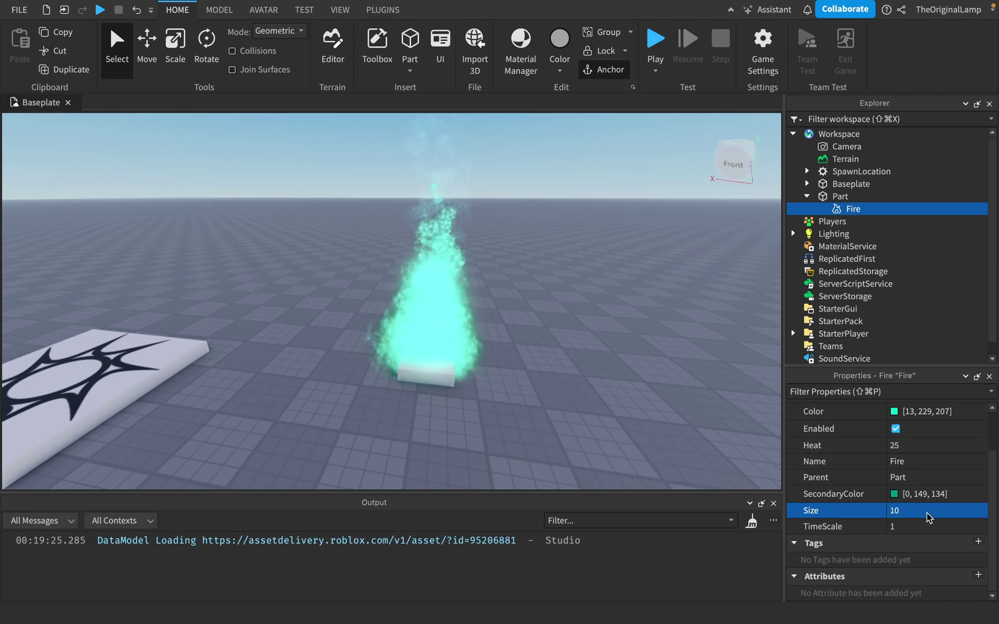
right_drag(643, 352, 643, 353)
scroll(643, 353, up, 2)
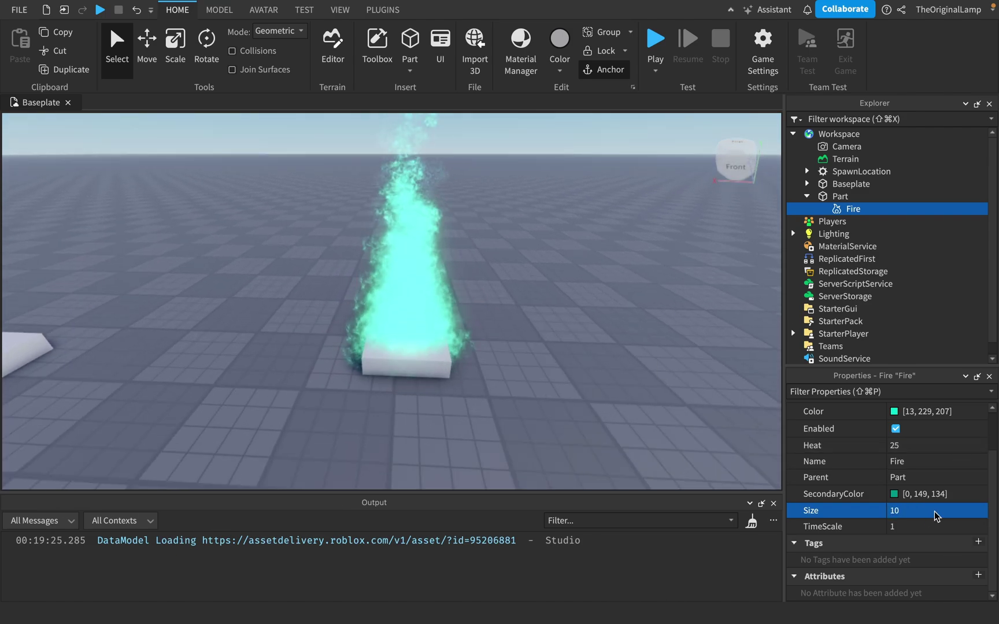
Lower the Fire's TimeScale to 0 and inspect the flame from near and far.
click(940, 527)
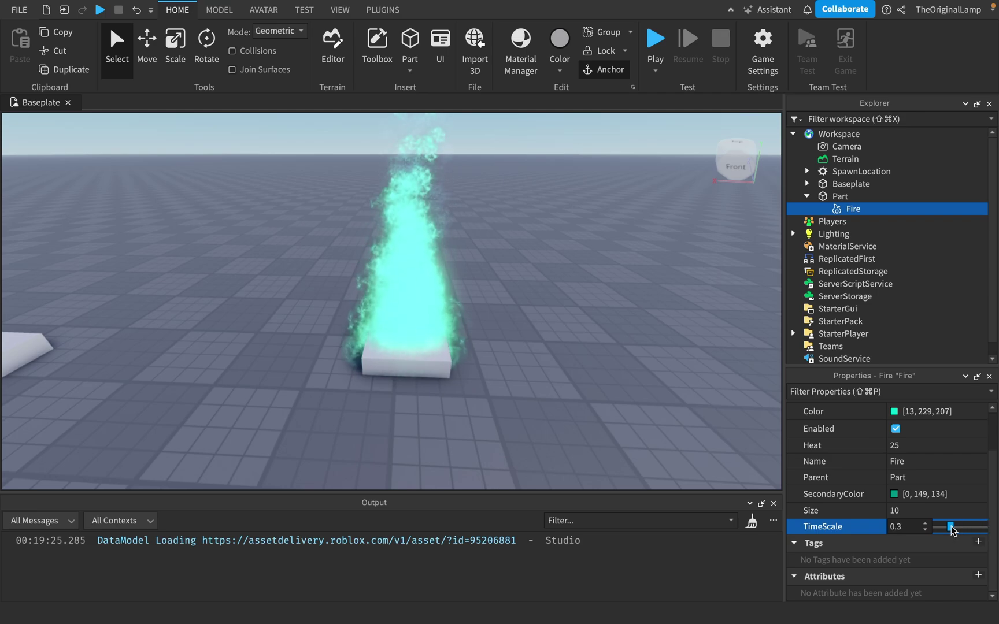
click(637, 355)
scroll(636, 354, up, 4)
scroll(551, 320, down, 3)
right_drag(552, 320, 552, 319)
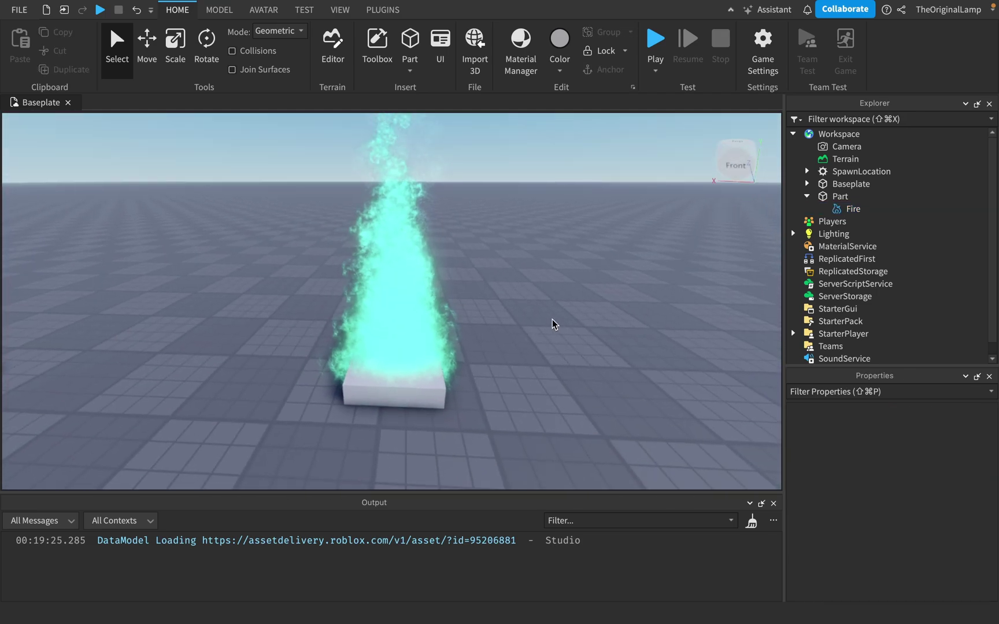
Try different TimeScale values on the Fire in the block part and settle on 0.5.
click(837, 210)
click(941, 580)
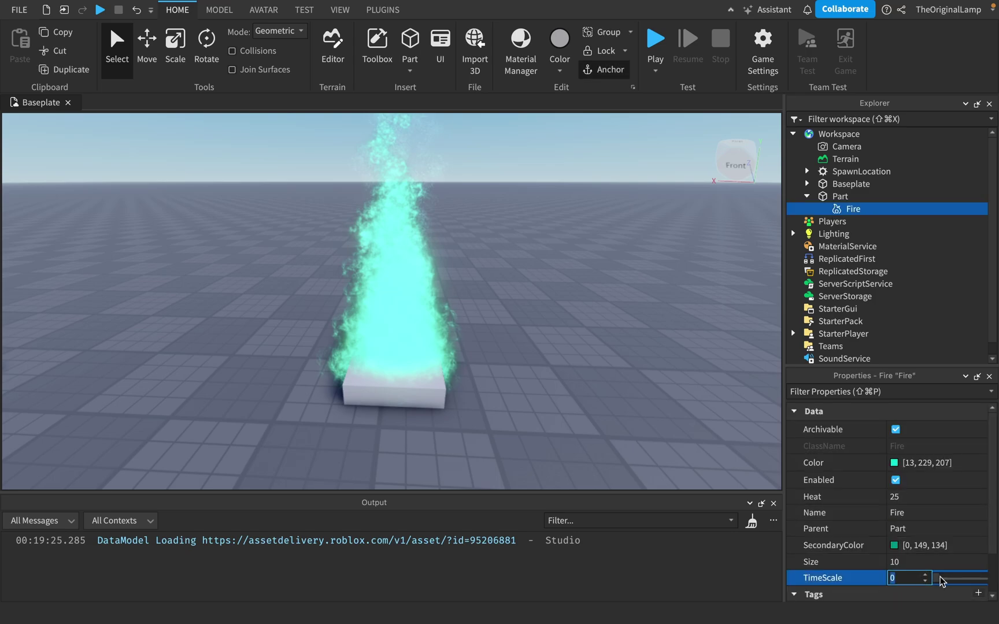
drag(941, 580, 959, 582)
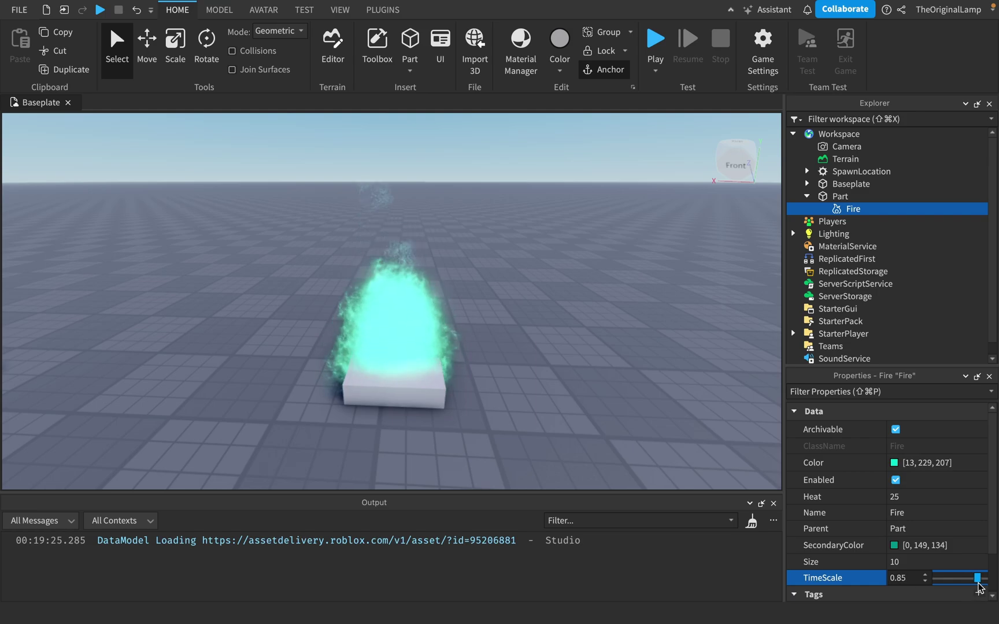
drag(978, 584, 997, 588)
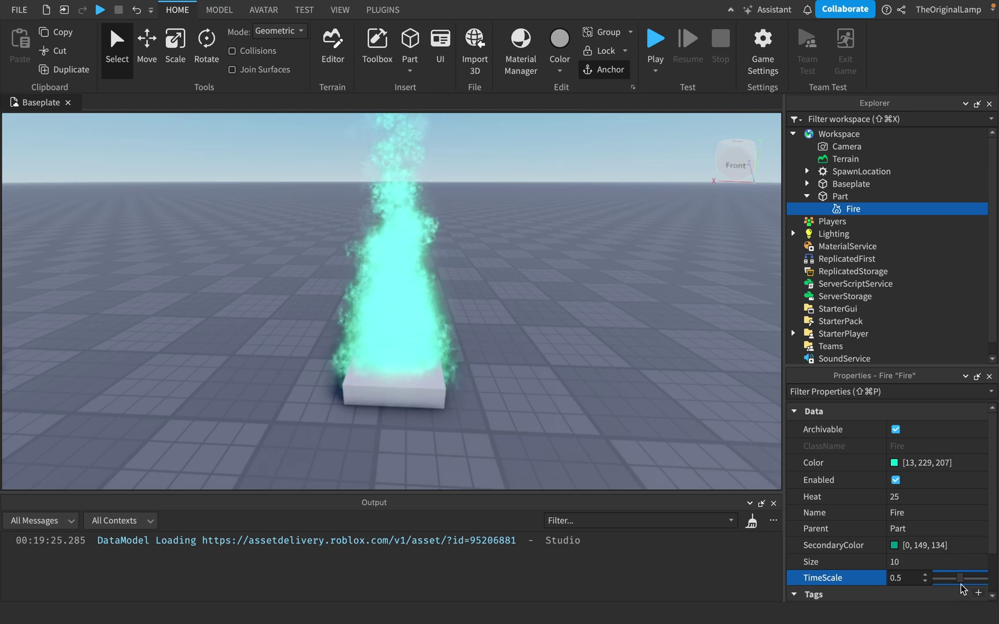
Set the Fire's Size to 5 and check the flame from different distances.
click(911, 562)
text(5)
key(Return)
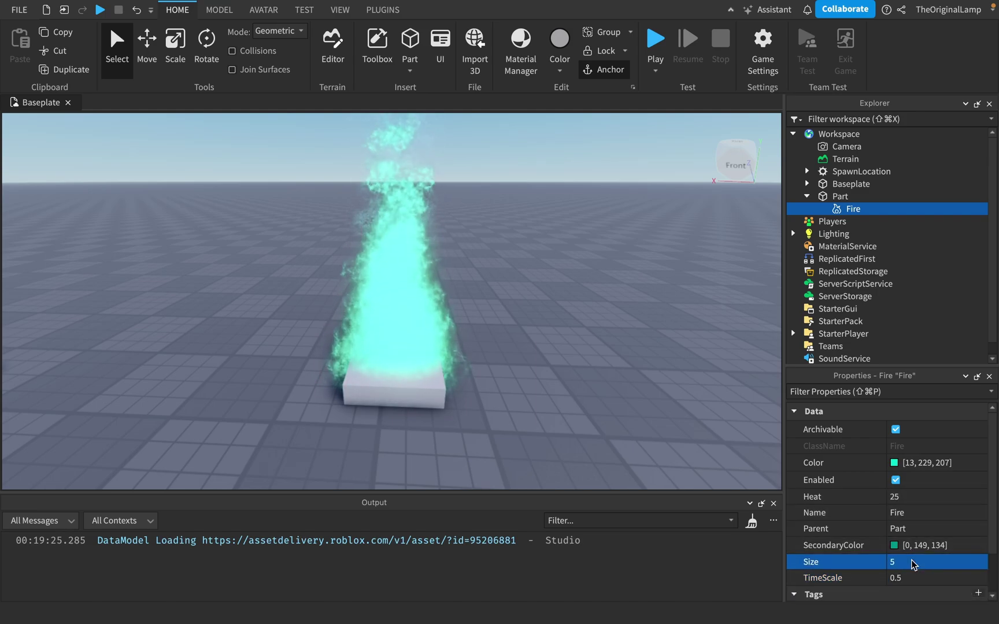
right_drag(723, 401, 702, 383)
scroll(702, 383, down, 4)
scroll(702, 383, up, 5)
scroll(702, 383, down, 2)
scroll(701, 383, up, 1)
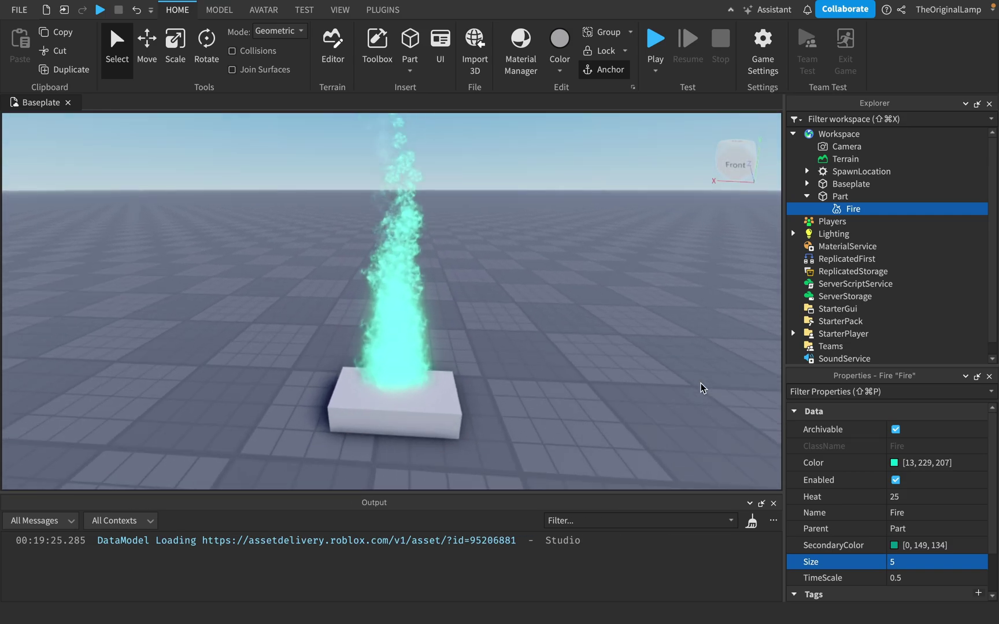
key(s)
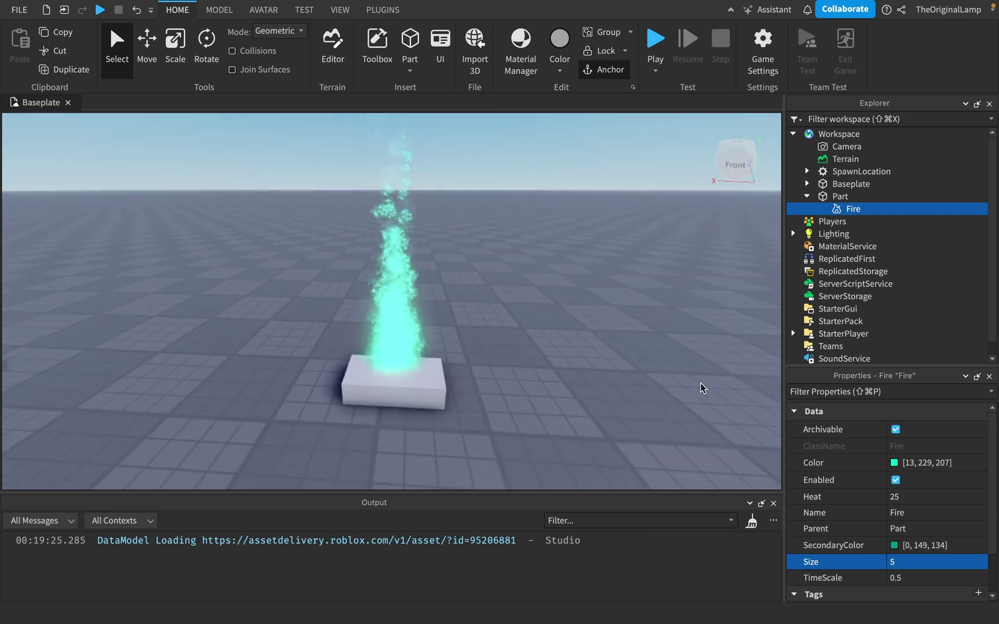
Cut the Fire object out of the block part and delete the part from the Workspace.
click(844, 197)
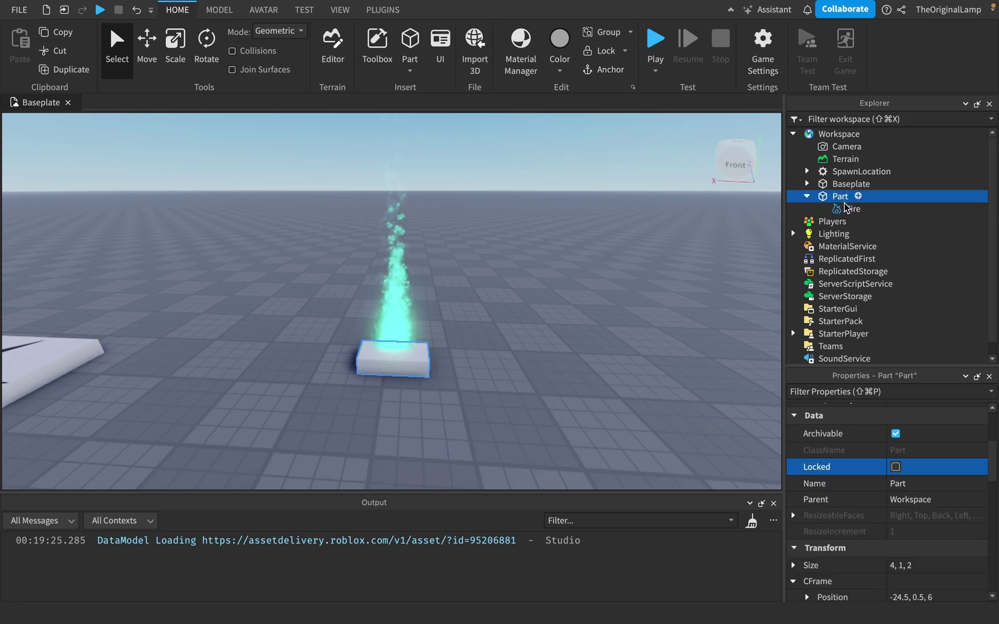
click(846, 210)
key(Delete)
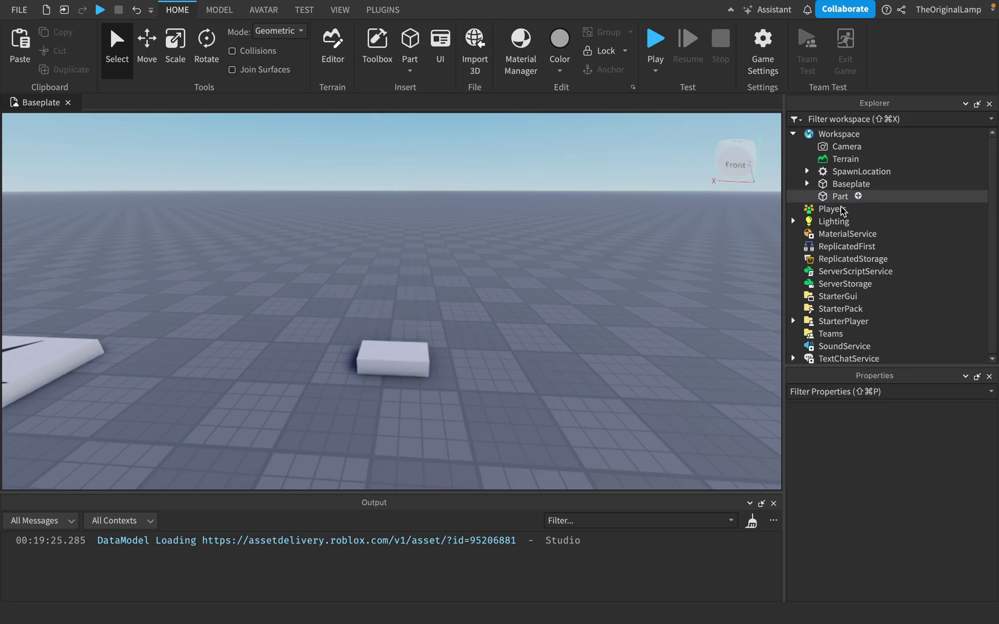
click(841, 209)
click(838, 197)
key(Delete)
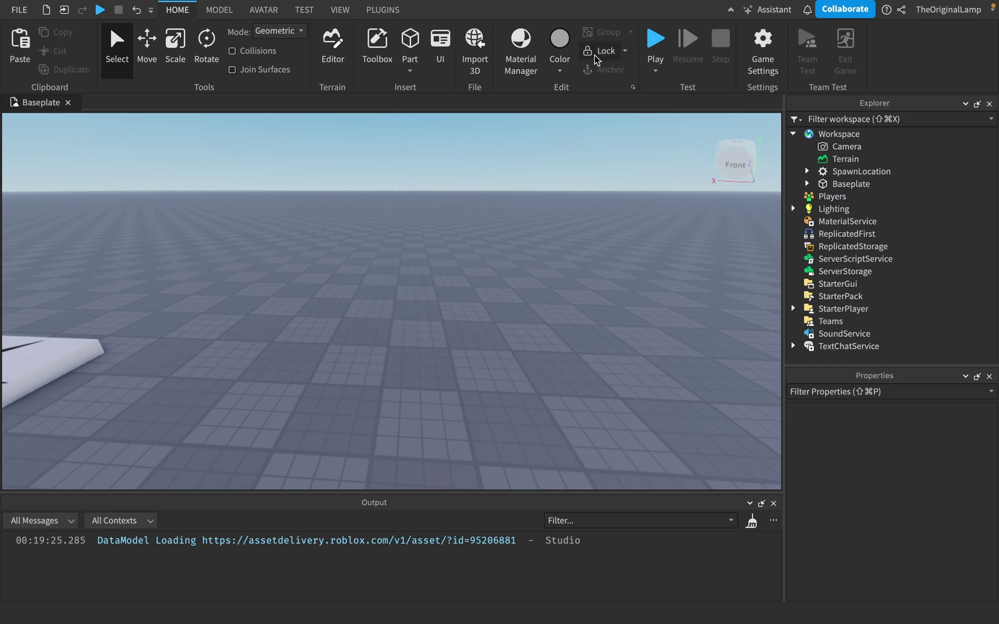
Start a playtest and walk the character off the spawn pad.
click(656, 41)
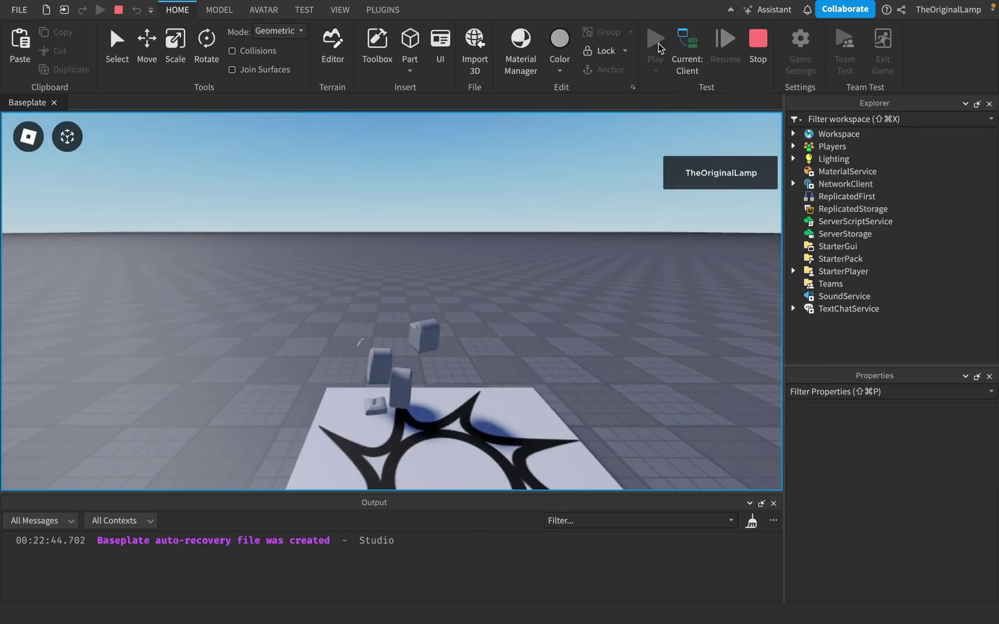
key(s)
right_drag(395, 171, 395, 171)
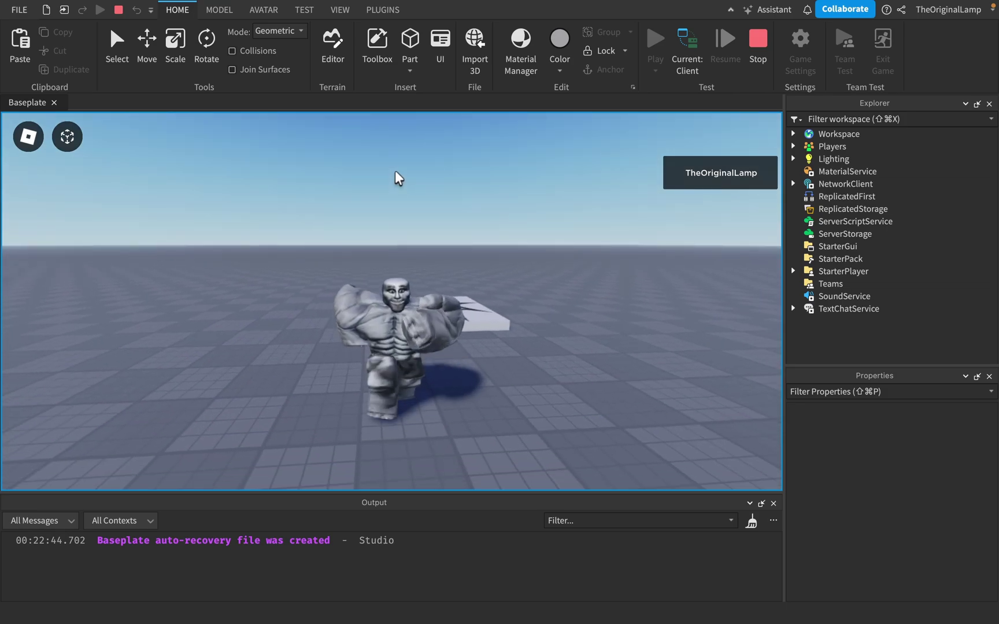
Paste the cut Fire into the Head of the player's character model in the Workspace.
click(794, 134)
click(807, 183)
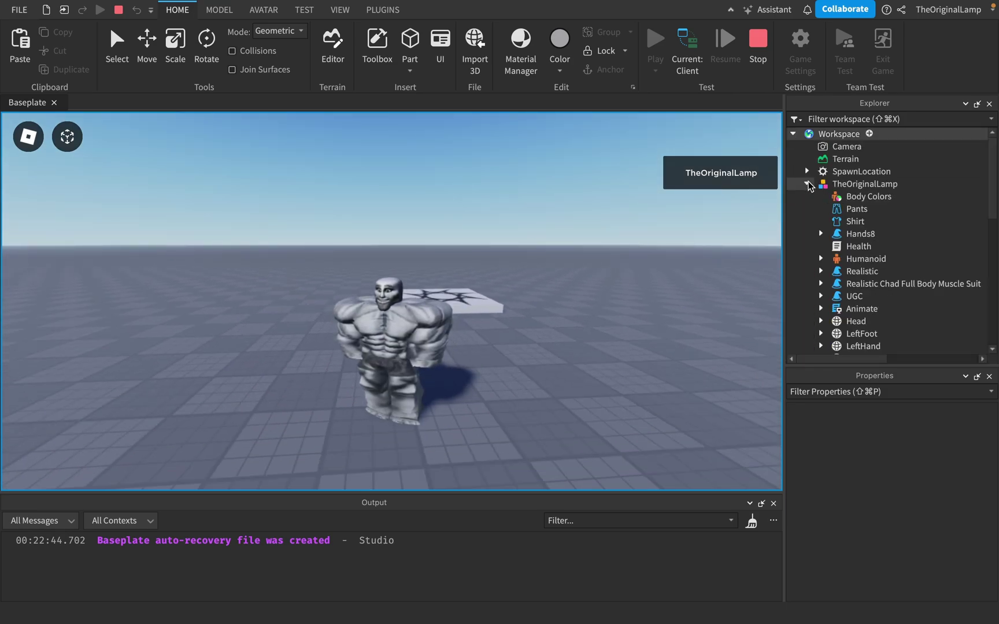
scroll(844, 266, down, 1)
click(862, 299)
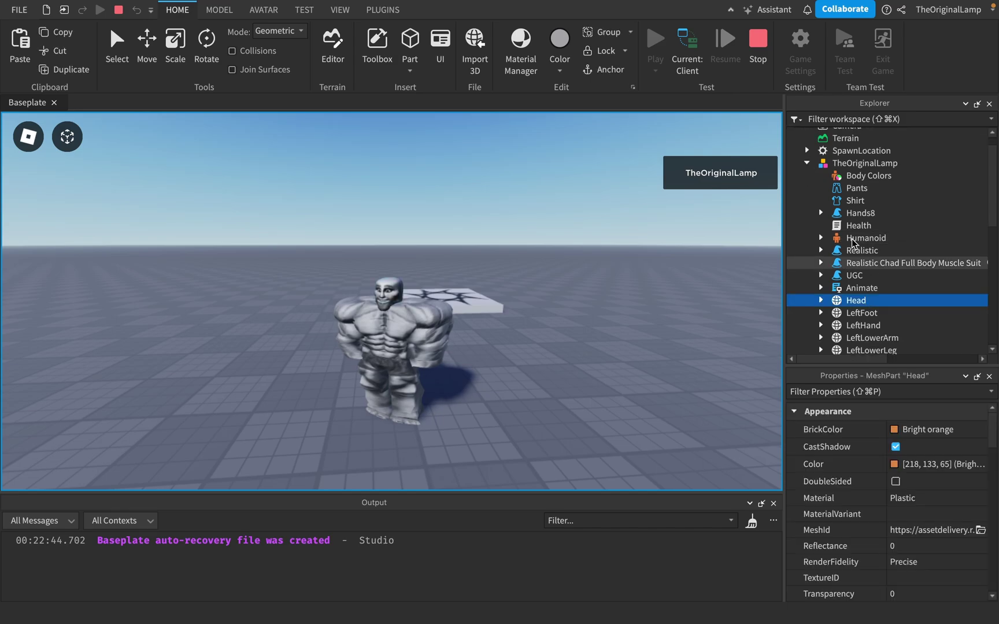
key(super+shift+v)
Walk the character across the baseplate and examine the fire on its head from different views.
right_drag(600, 265, 600, 264)
key(s)
key(d)
key(s)
scroll(600, 265, up, 3)
scroll(600, 264, down, 2)
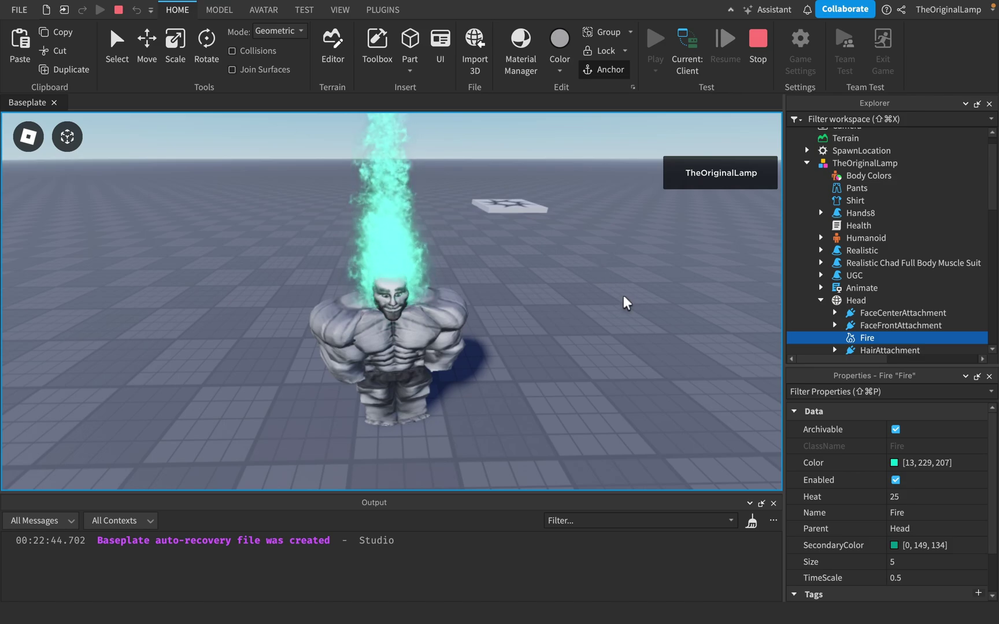
key(s)
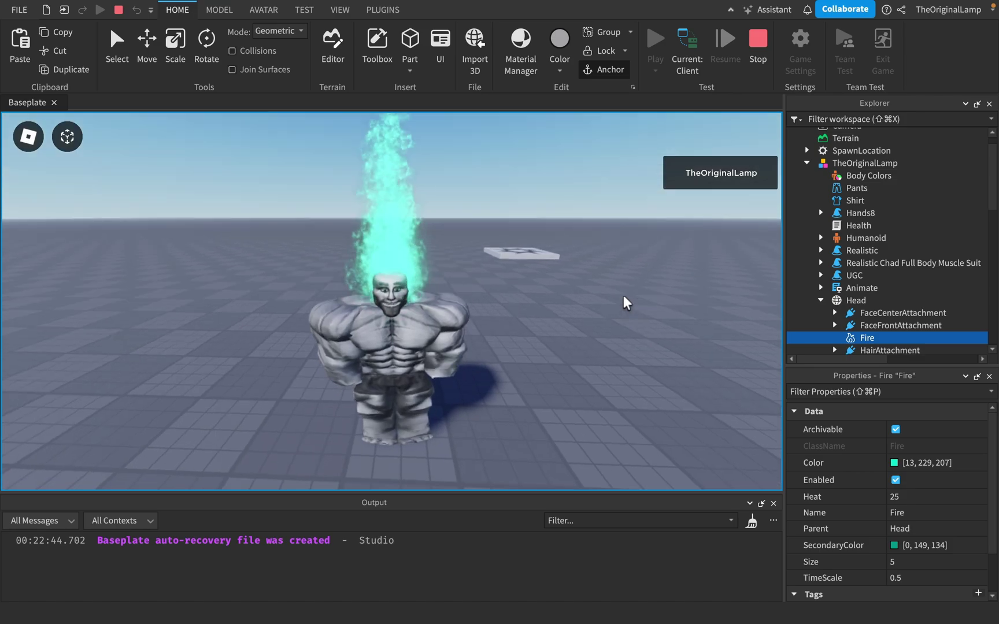
Examine the fire on the character's head from the front and from above while moving the character slightly.
right_drag(624, 296, 623, 296)
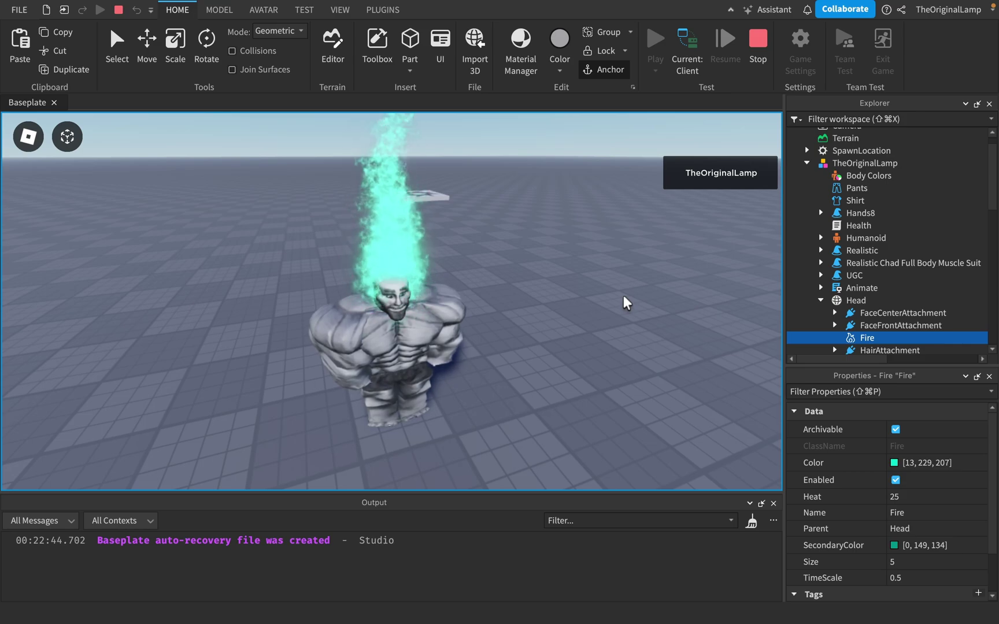
key(Tab)
right_drag(624, 297, 624, 296)
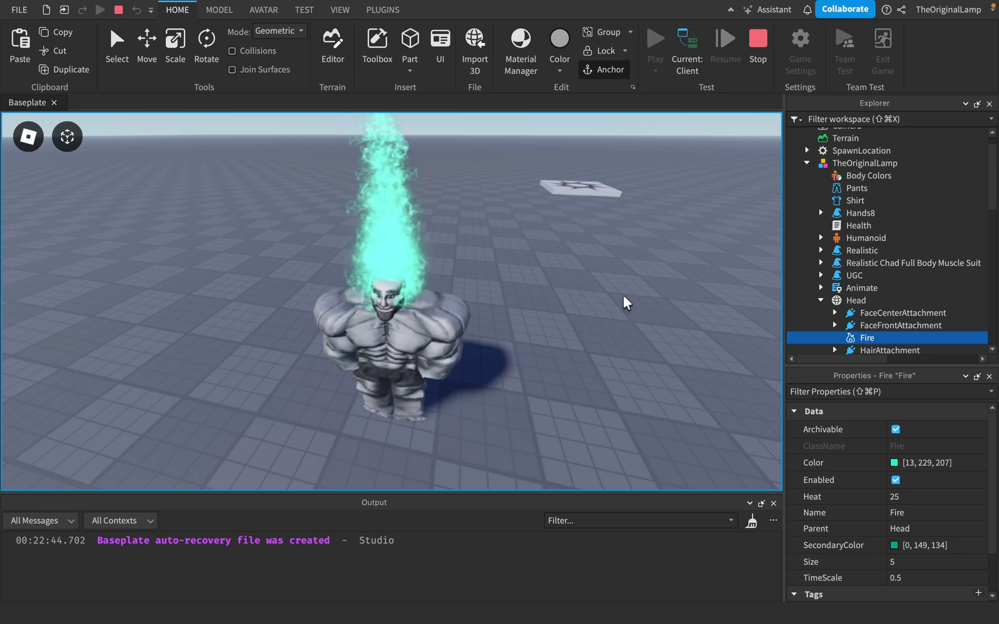
right_drag(624, 296, 624, 296)
key(w)
key(a)
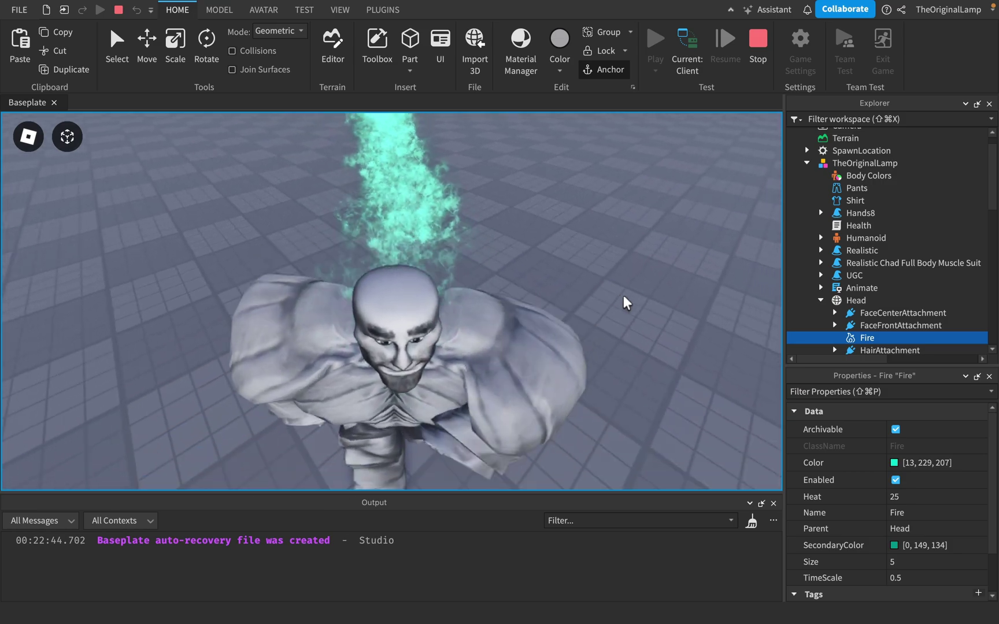
scroll(624, 296, down, 3)
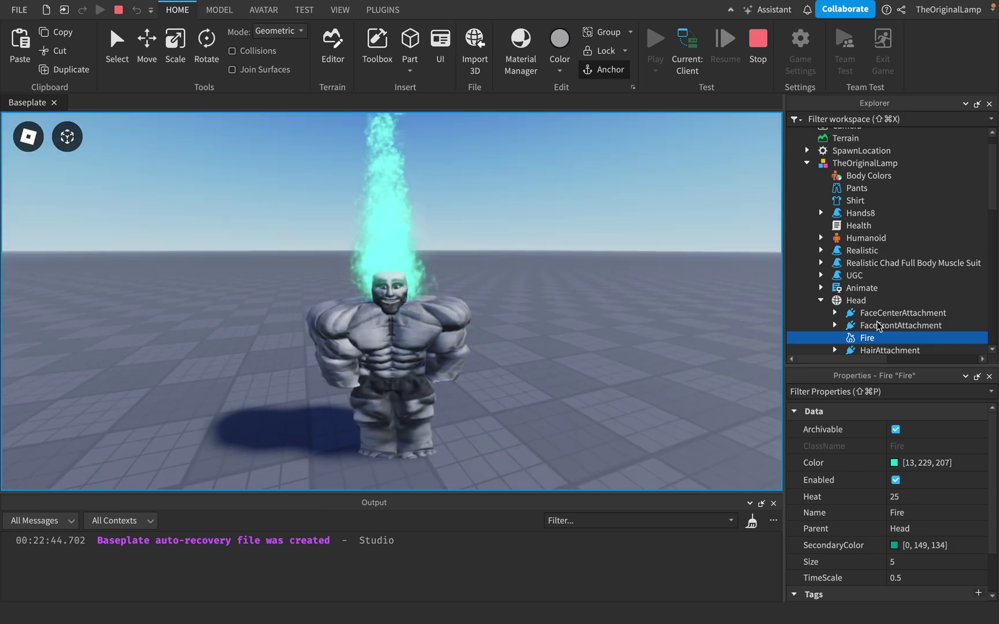
Run the character in changing directions towards the spawn pad and examine how the fire trails behind its head.
right_drag(558, 244, 558, 244)
key(a)
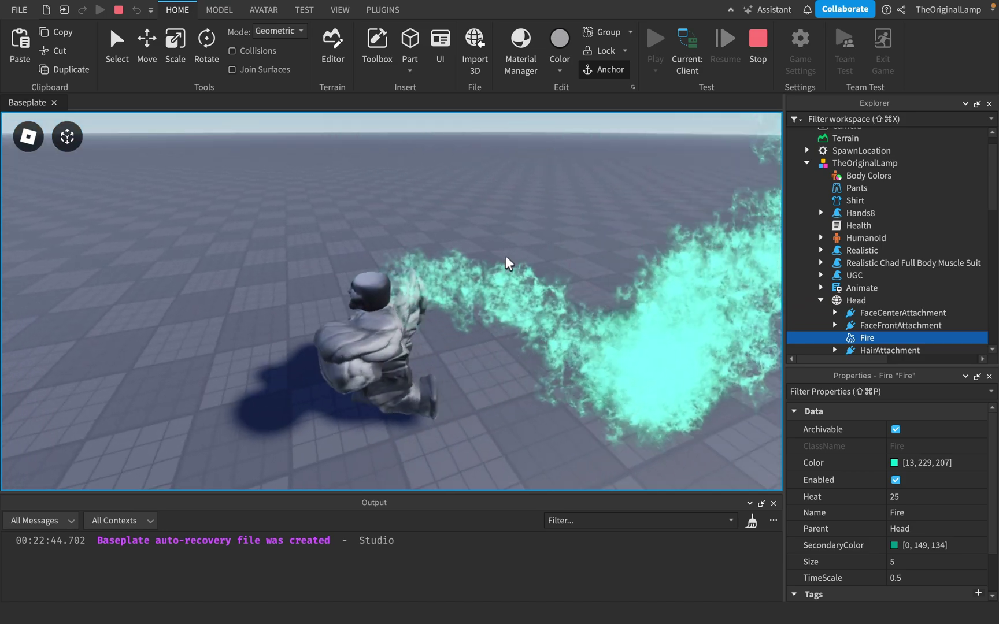
key(s)
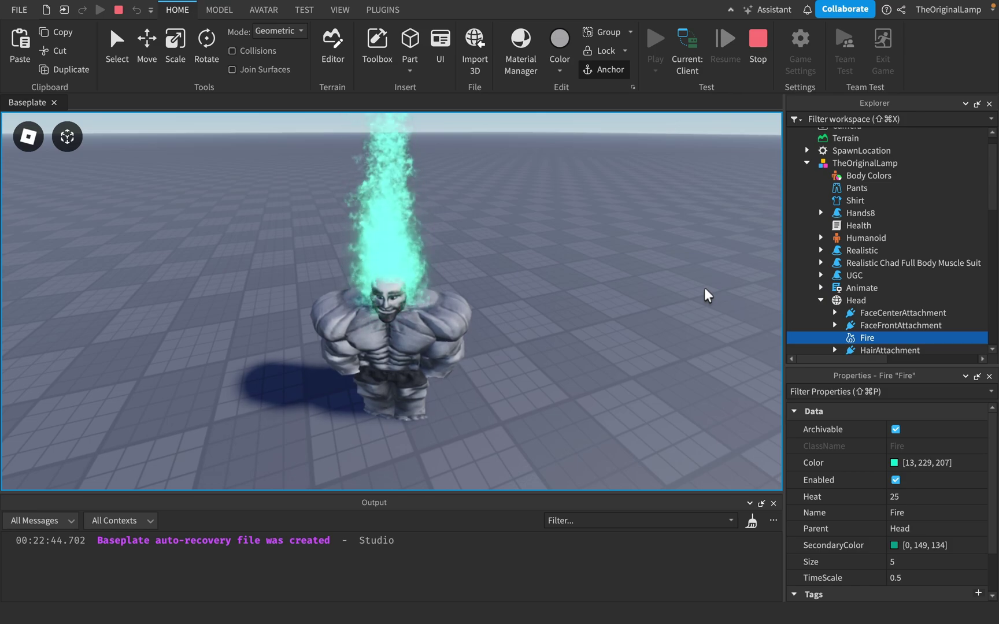
key(w)
right_drag(704, 288, 705, 288)
key(a)
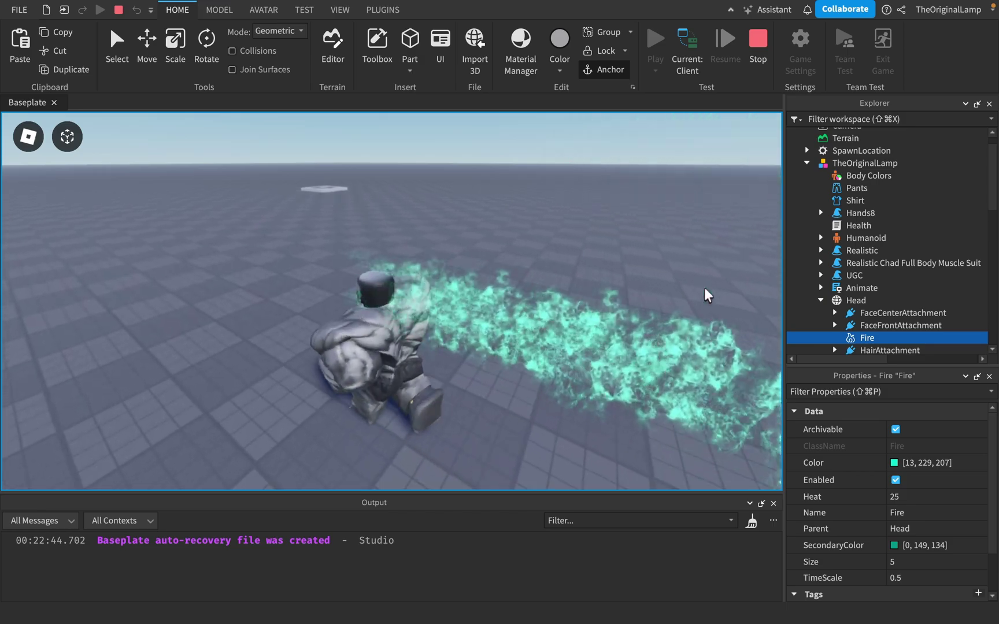
key(w)
key(a)
key(w)
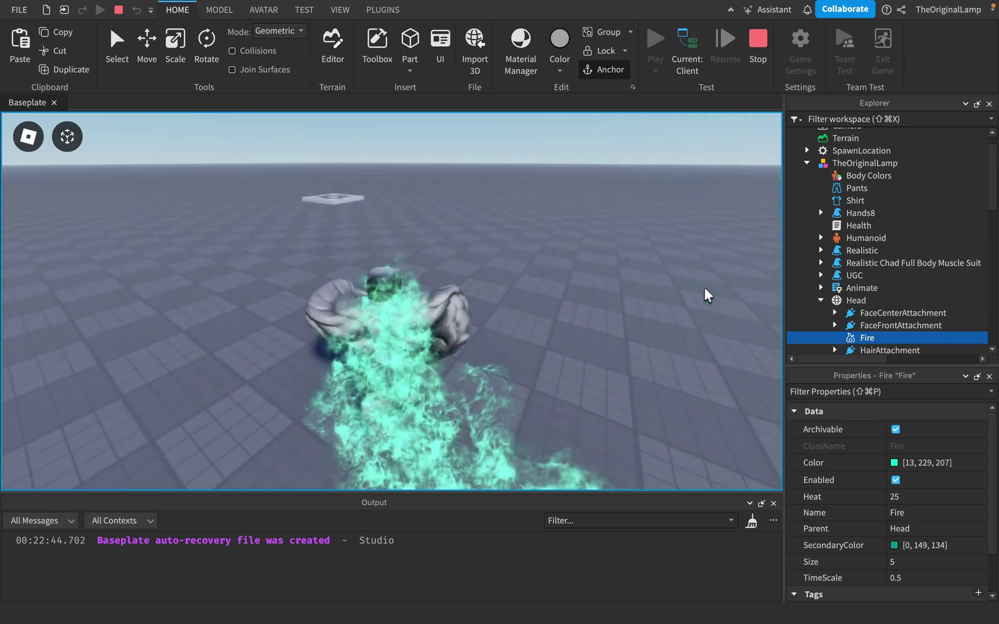
key(a)
key(w)
key(a)
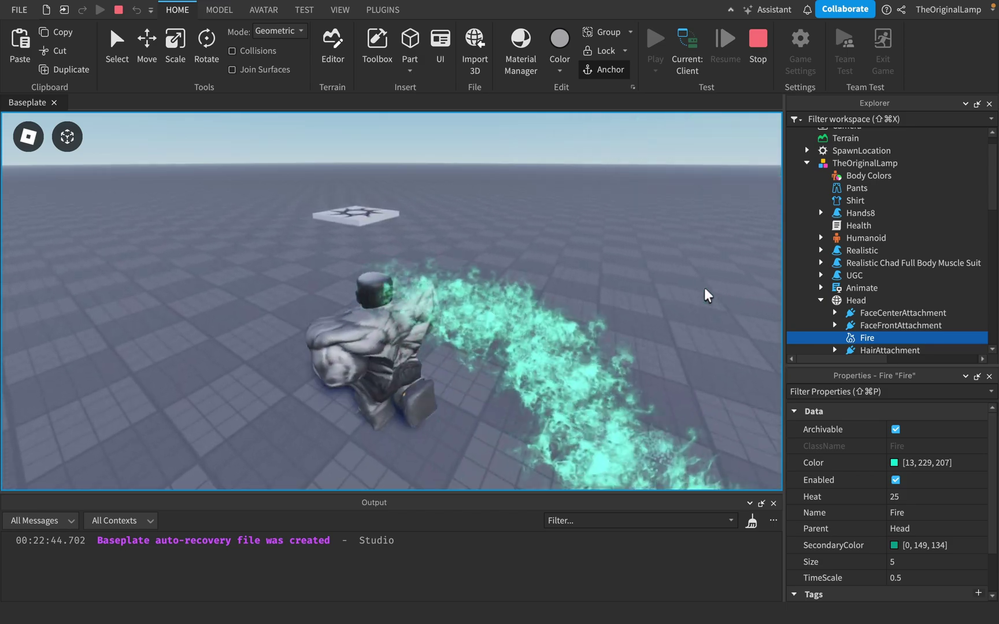
key(w)
right_drag(704, 288, 705, 287)
key(w)
key(a)
scroll(705, 288, up, 3)
scroll(704, 288, down, 10)
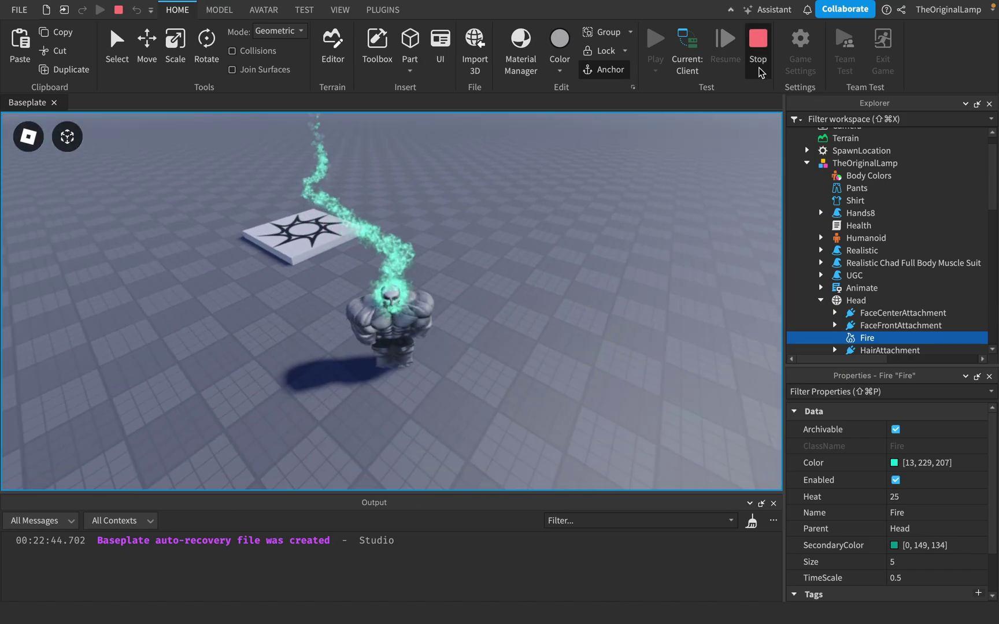
Stop the playtest, insert a block part and scale it into an upright thin wall of about 0.5 × 16.5 × 35.5 studs.
click(759, 63)
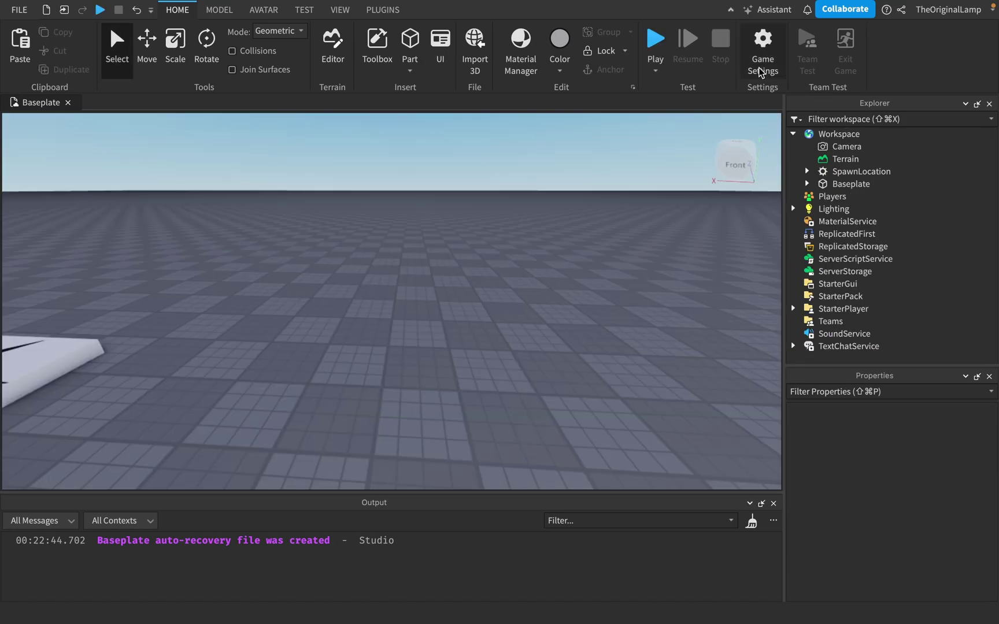
scroll(478, 221, down, 6)
right_drag(477, 220, 481, 222)
click(410, 42)
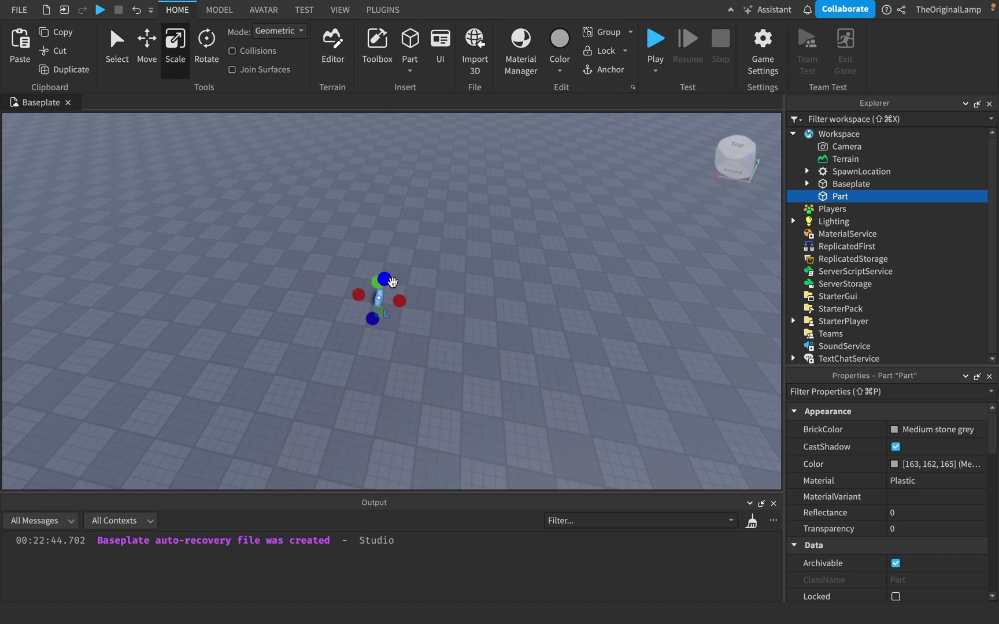
drag(399, 203, 433, 224)
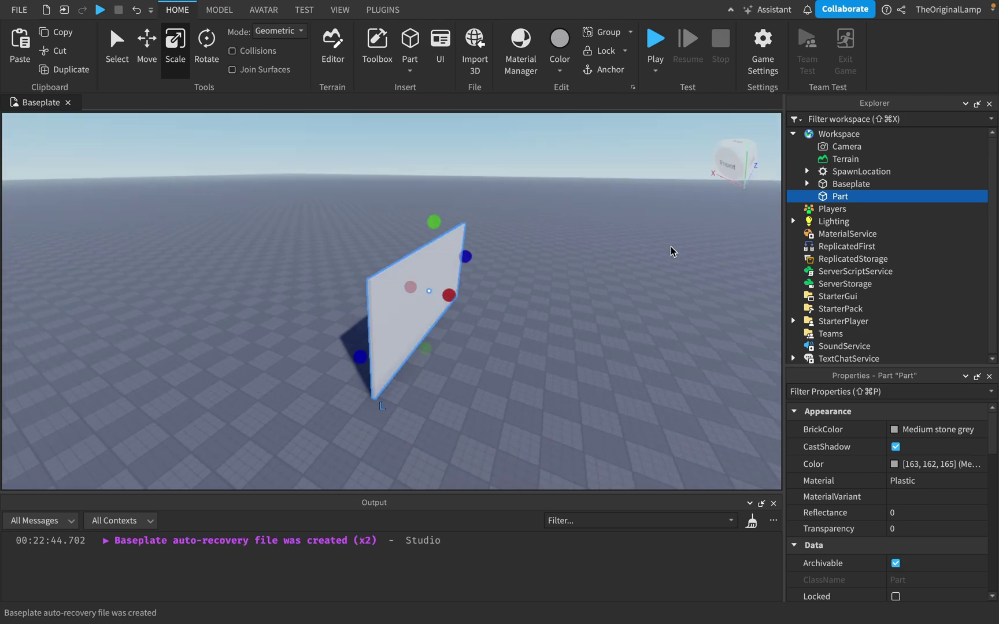
Anchor the wall part and set its Transparency to 1.
right_drag(574, 265, 574, 264)
scroll(900, 513, down, 3)
scroll(900, 516, down, 3)
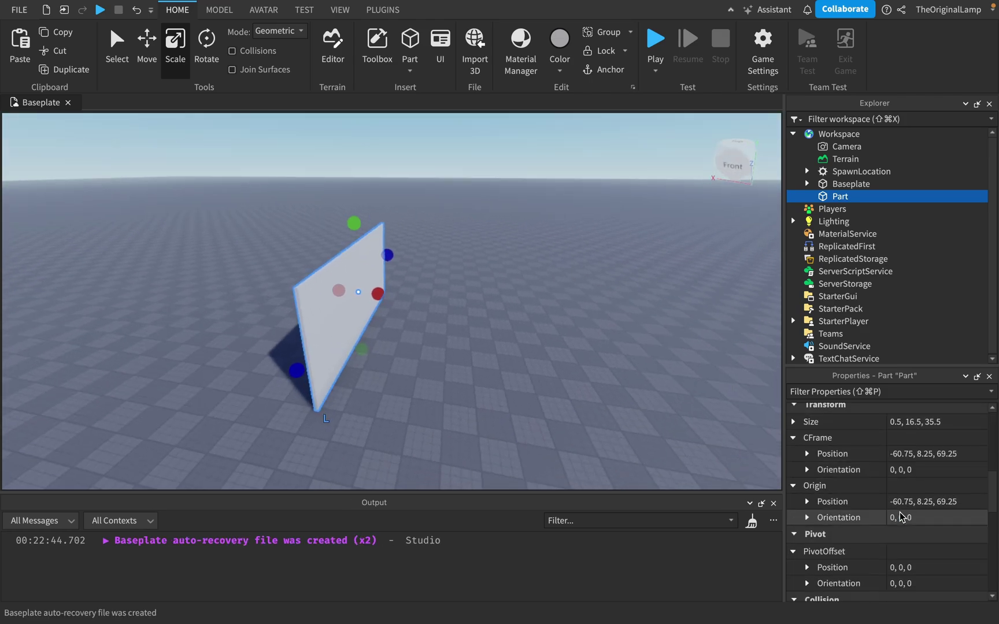
scroll(883, 516, down, 3)
click(896, 546)
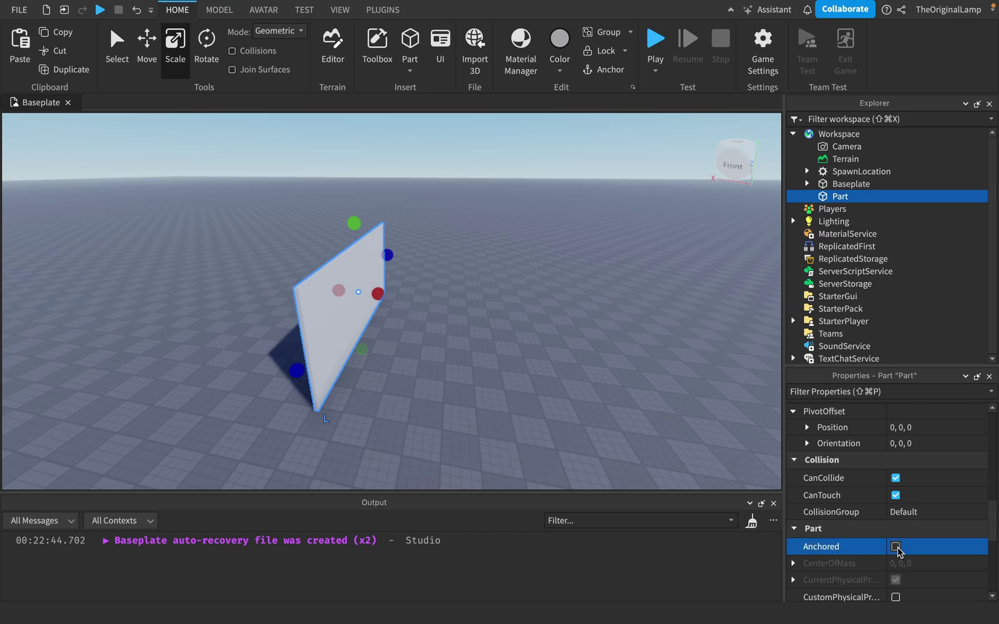
scroll(896, 489, up, 6)
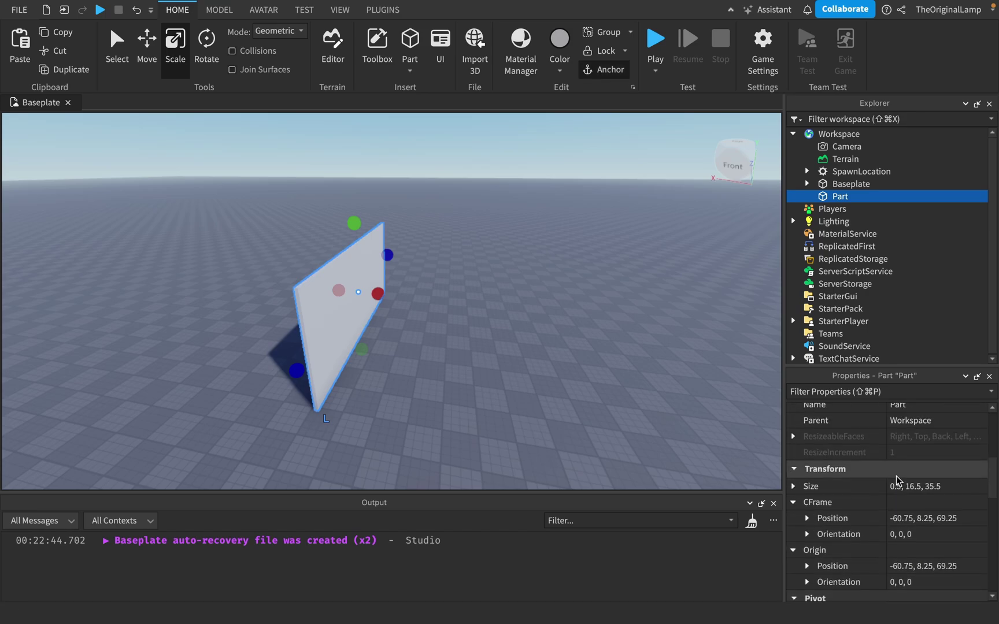
scroll(898, 480, up, 5)
click(955, 527)
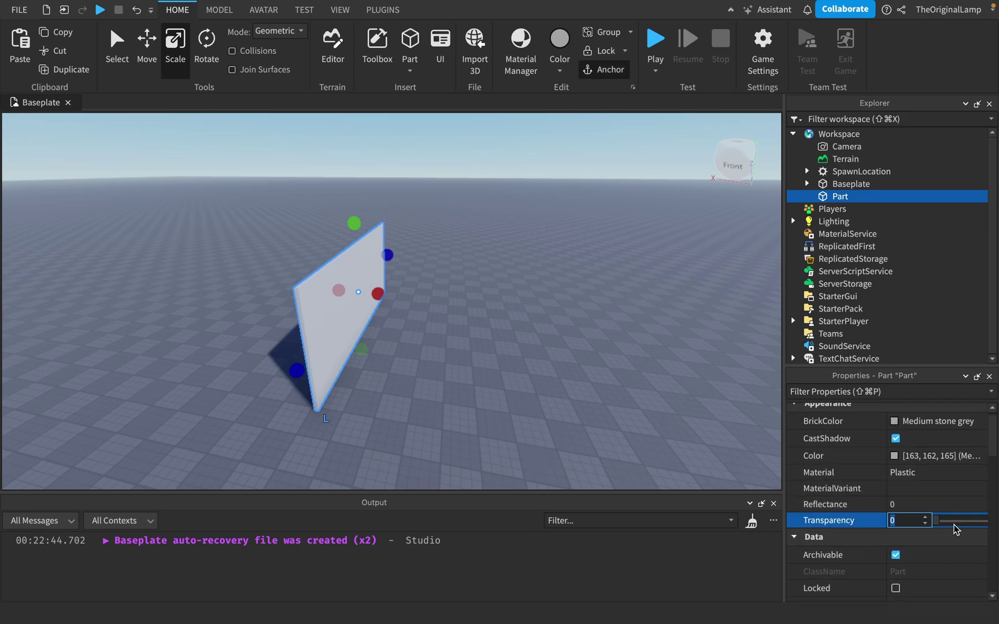
drag(945, 523, 997, 527)
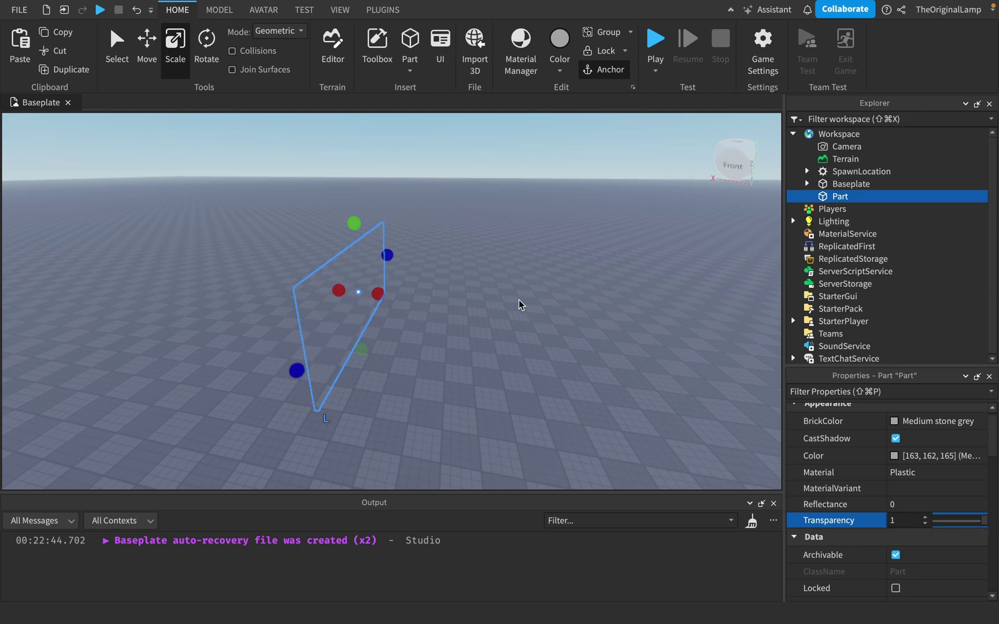
Duplicate the invisible wall twice, placing one copy parallel on the opposite side and the other between the two walls.
key(super+d)
key(super+2)
drag(560, 312, 649, 318)
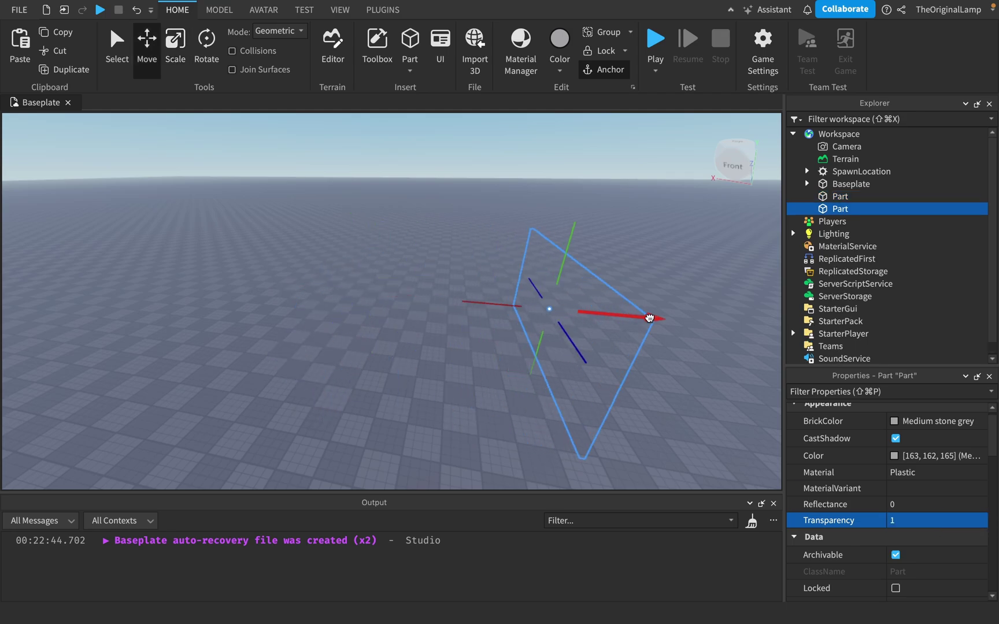
key(super+d)
drag(502, 310, 396, 306)
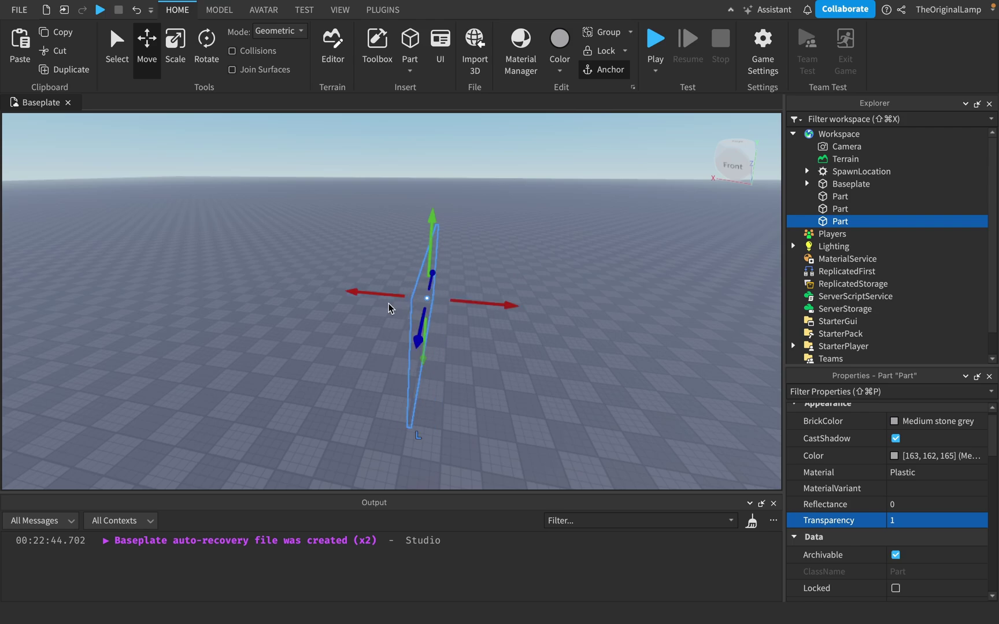
Rotate the middle wall copy perpendicular to the other two and move it back to form the rear wall.
key(super+3)
key(super+4)
drag(449, 340, 519, 256)
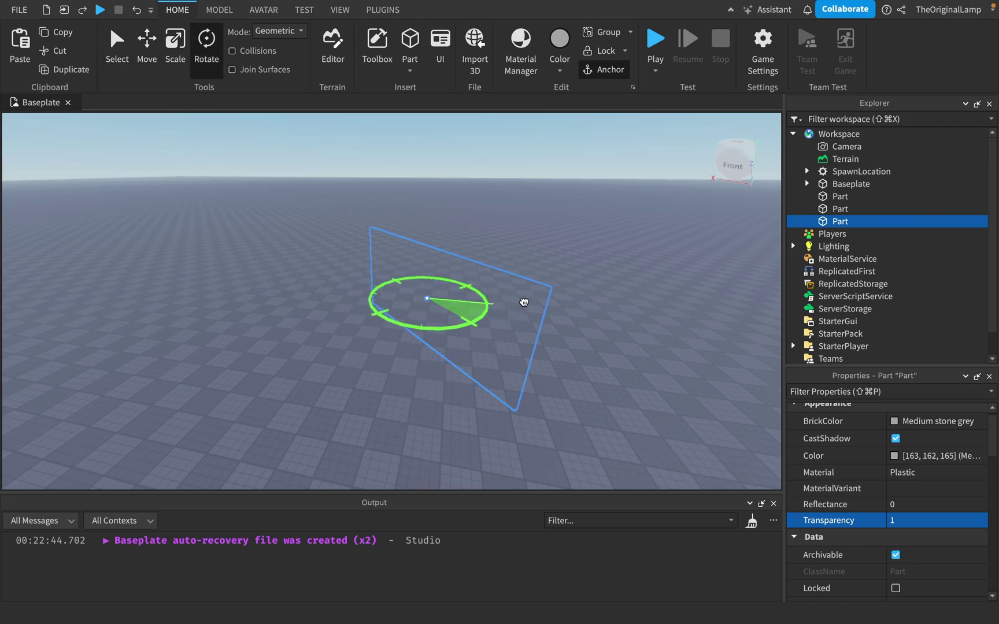
key(super+2)
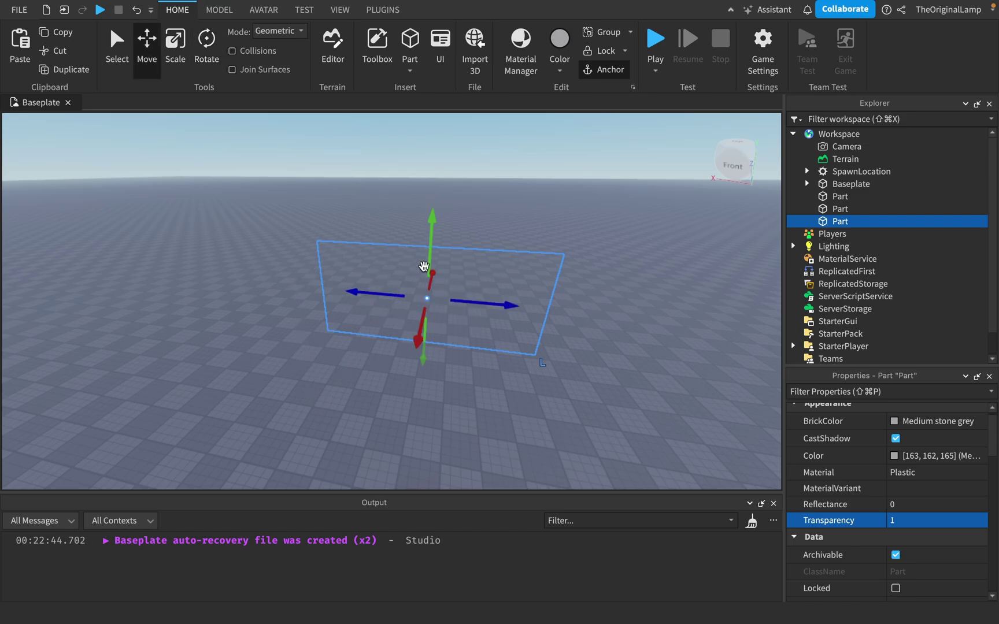
drag(436, 268, 446, 239)
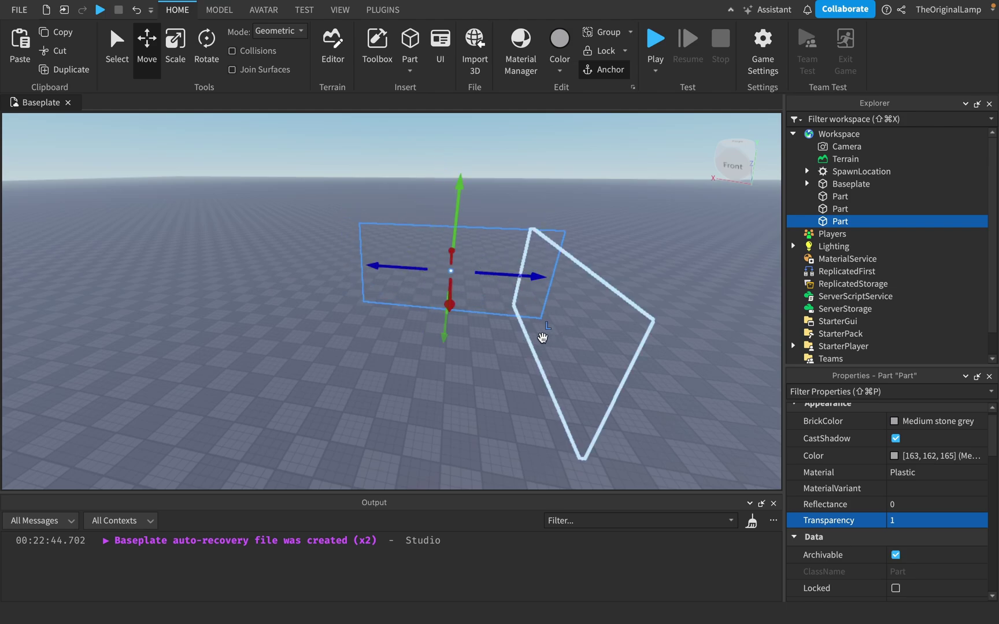
Insert a Fire object into the first wall part in the Workspace.
click(831, 198)
click(858, 197)
text(fire)
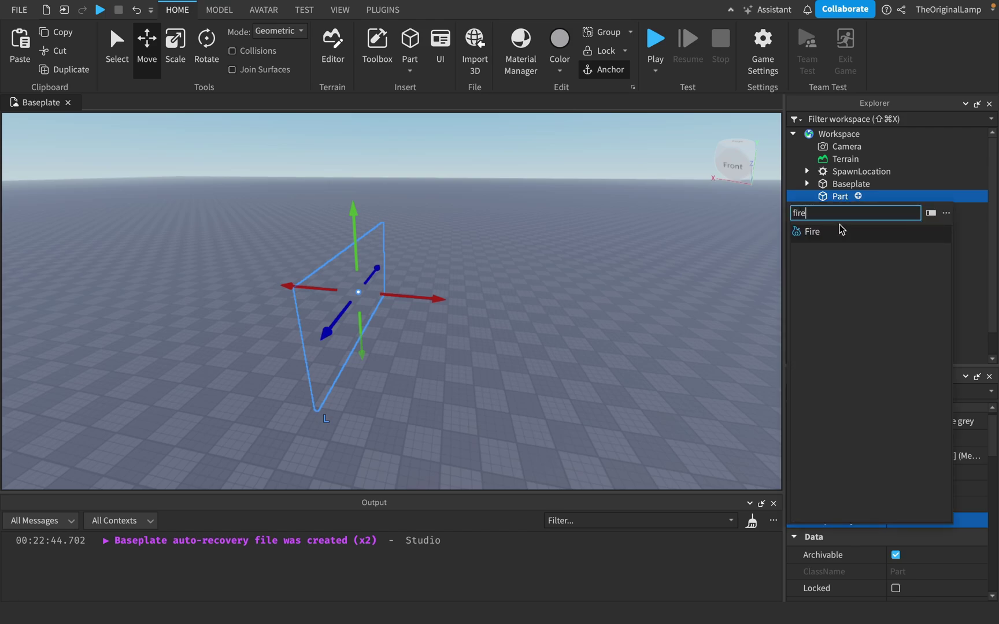
click(840, 230)
Set the Size of the first wall's Fire to 30.
key(w)
right_drag(647, 255, 647, 255)
key(s)
key(a)
click(854, 209)
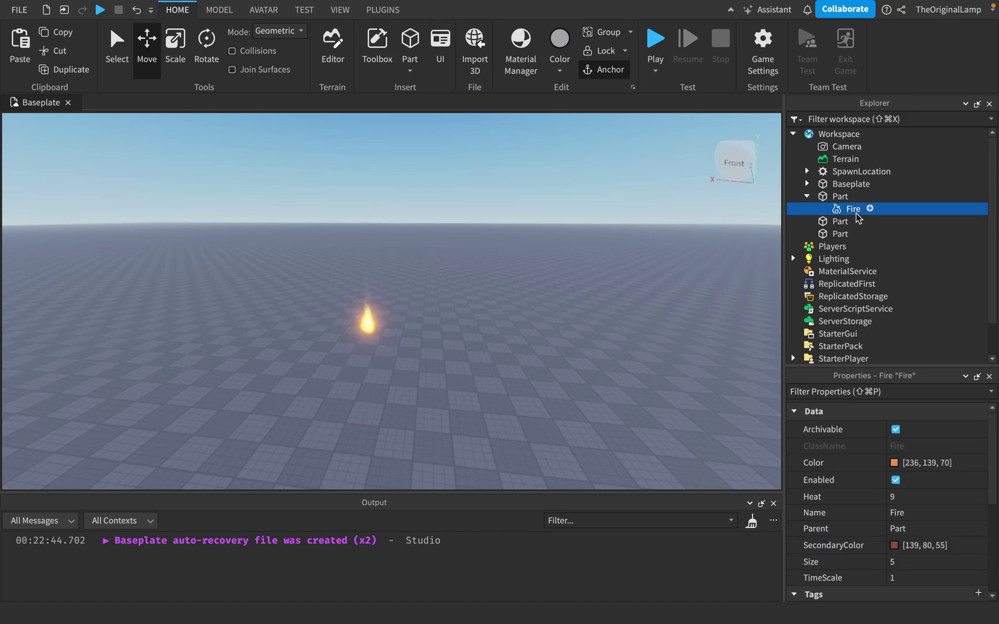
scroll(907, 470, down, 3)
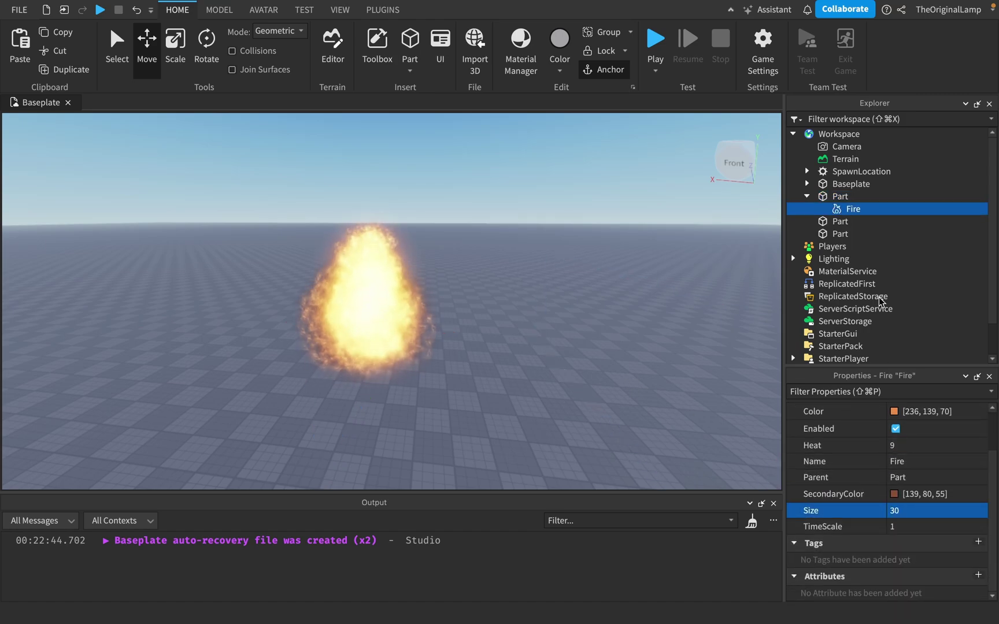
Copy the Fire from the first wall into both of the other wall parts.
click(845, 197)
click(842, 210)
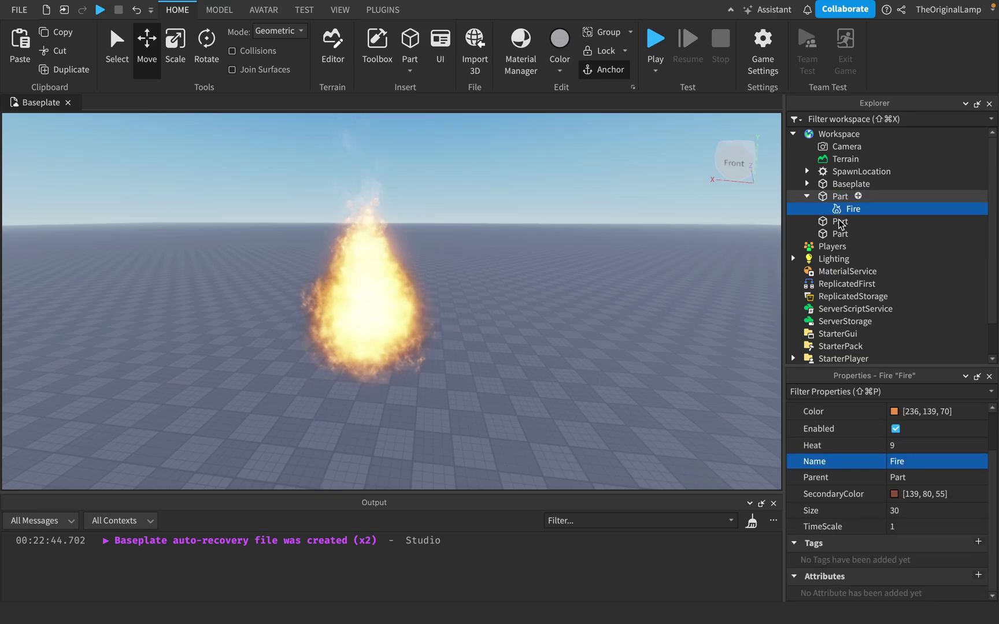
click(841, 222)
shift+click(840, 233)
key(super+shift+v)
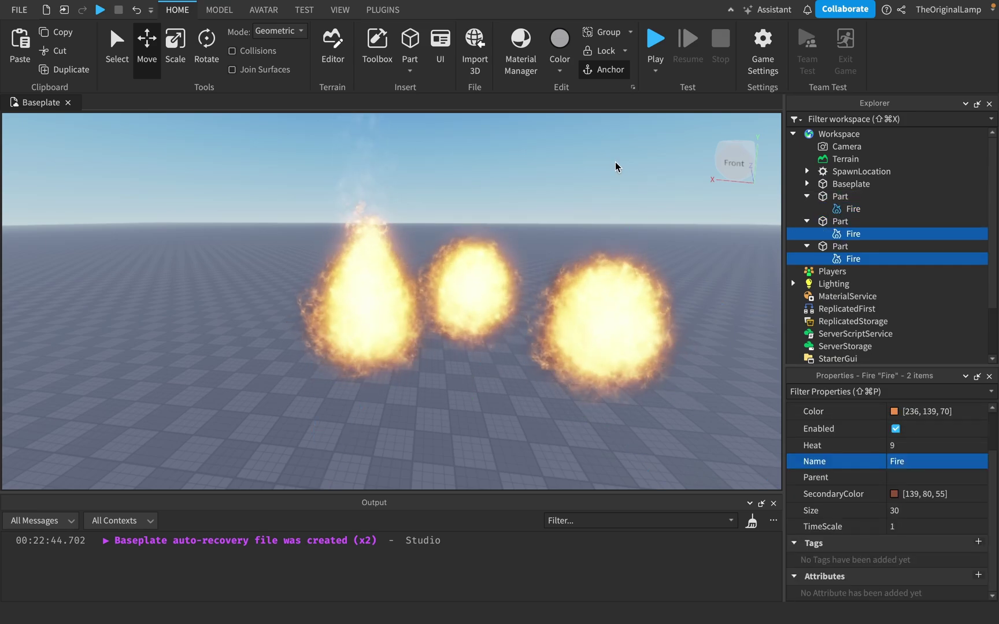
Select the Fire objects of all three walls and set their Heat to 25.
click(615, 163)
right_drag(616, 163, 616, 163)
scroll(615, 162, up, 5)
scroll(616, 162, down, 5)
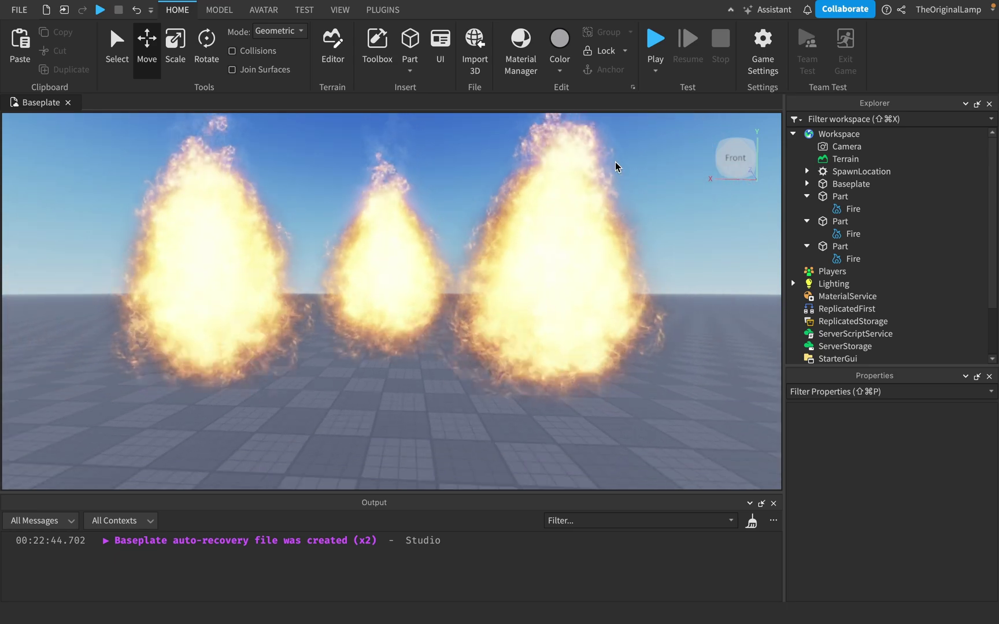
scroll(616, 164, down, 5)
click(832, 271)
click(841, 259)
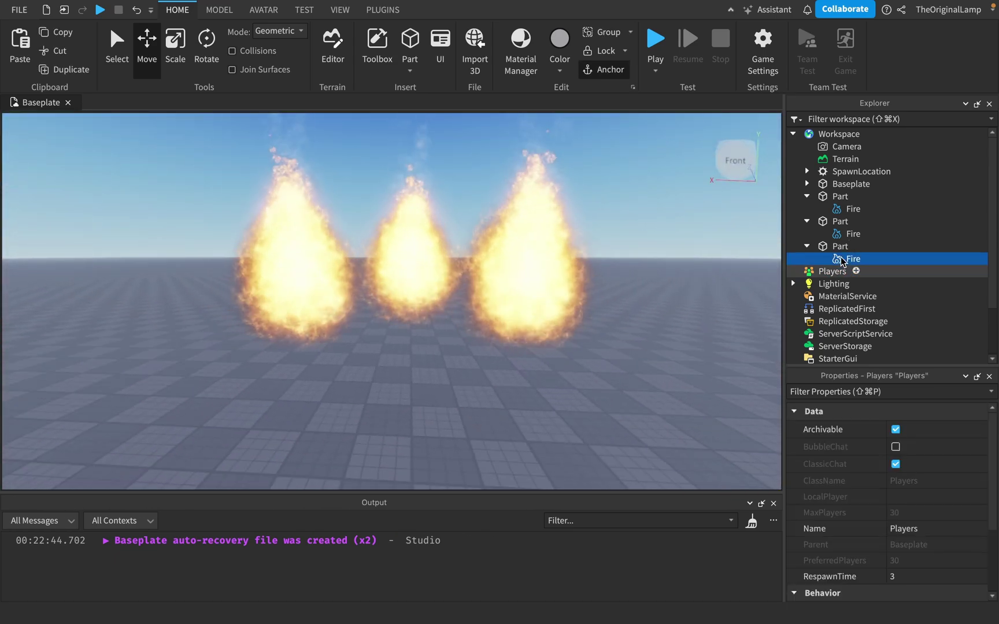
super+click(852, 233)
super+click(853, 209)
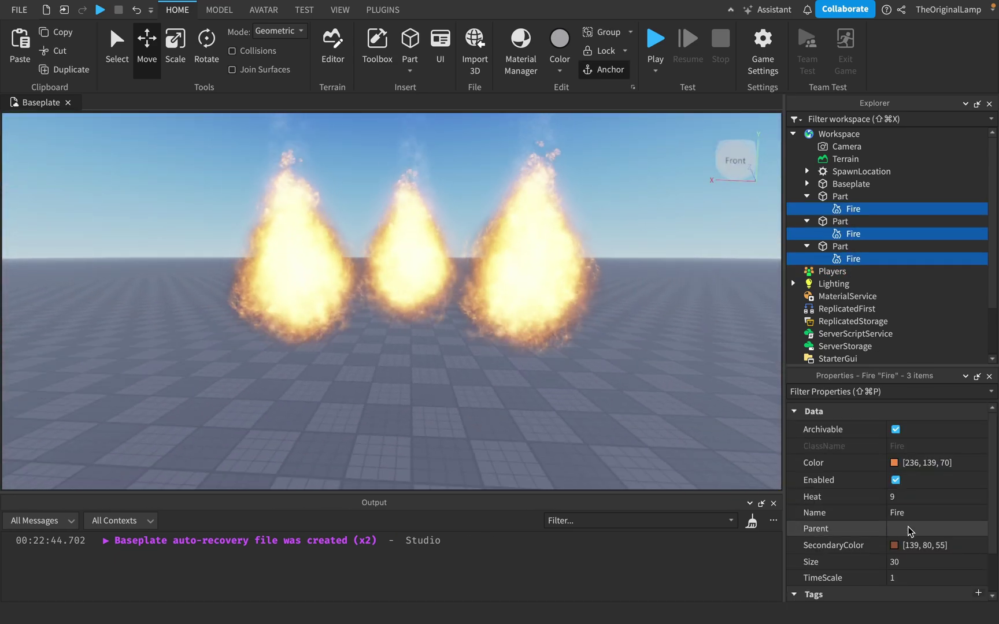
click(924, 497)
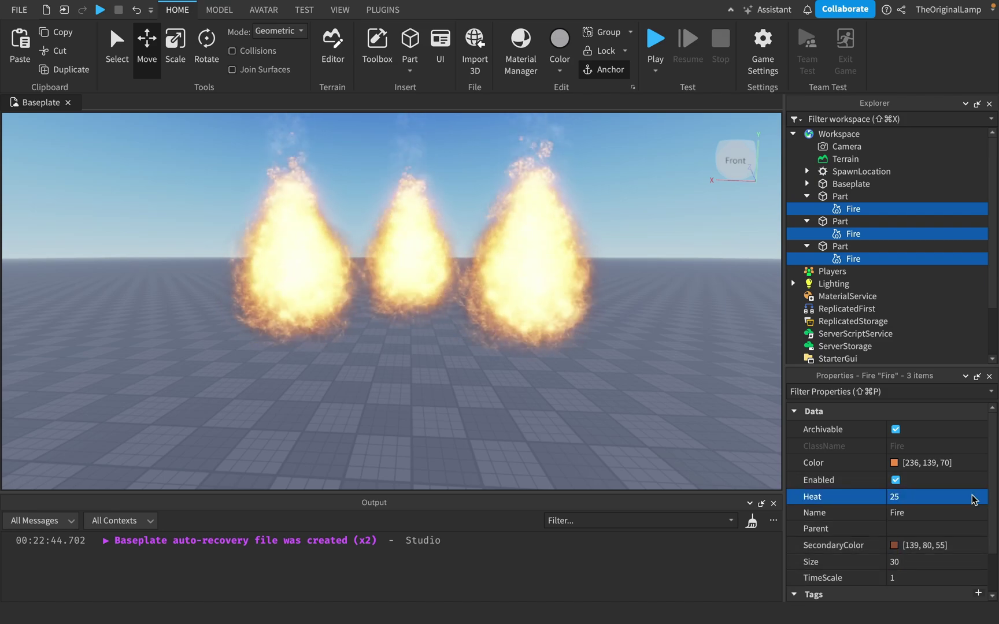
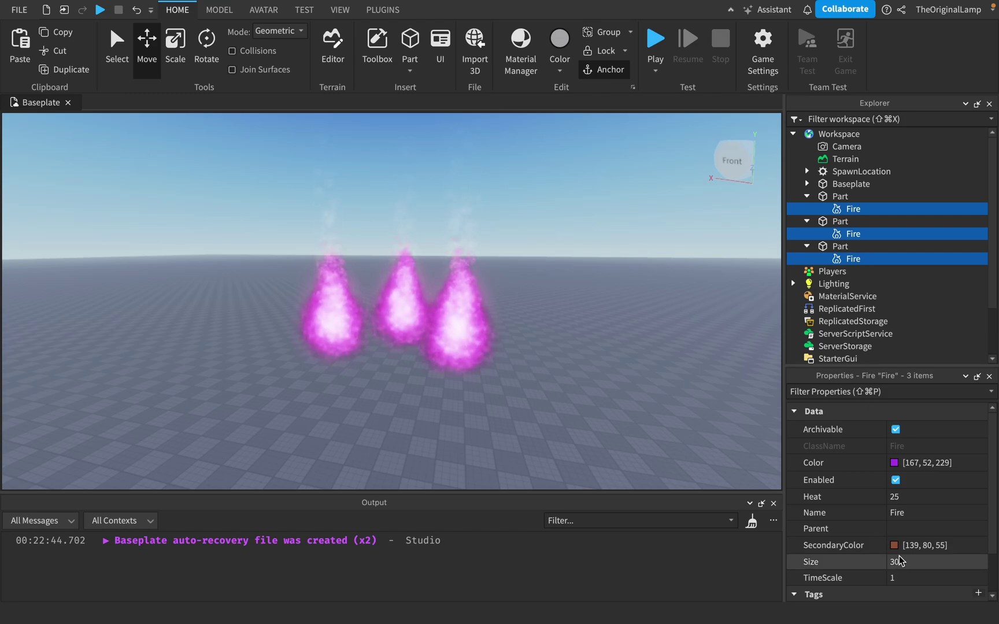
Set the SecondaryColor of the three Fire objects to dark purple, 117, 23, 149.
click(895, 545)
drag(834, 456, 832, 519)
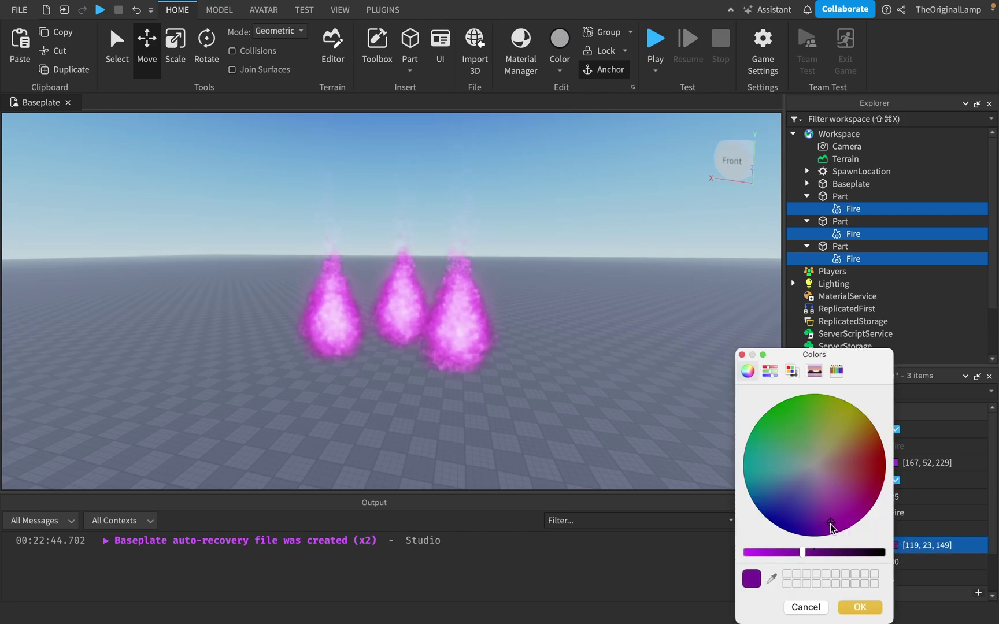
click(860, 607)
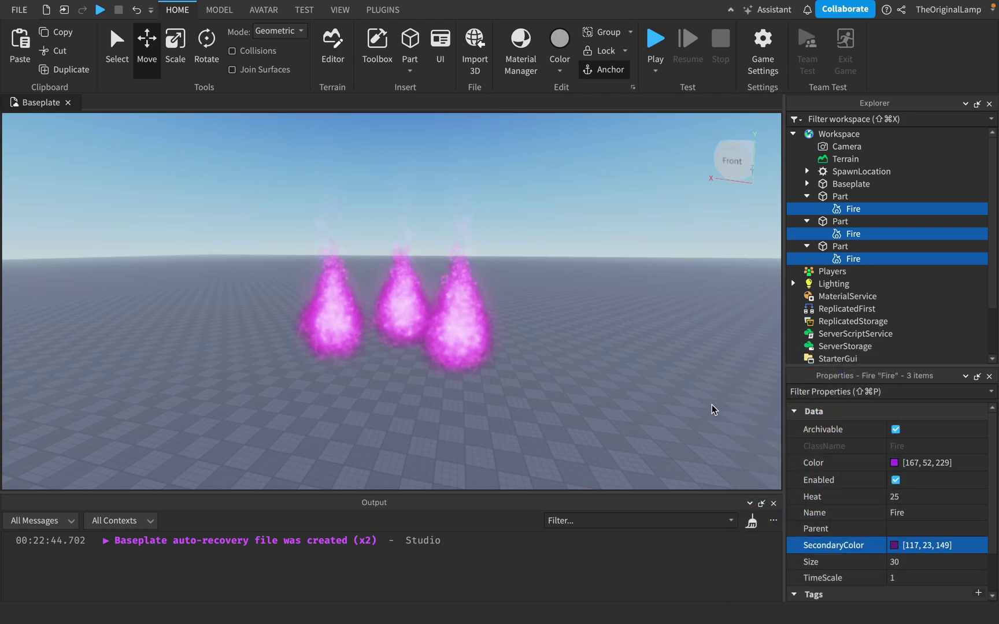
Copy the second wall's Fire and start a playtest with the character spawning at the current camera location.
scroll(714, 408, up, 3)
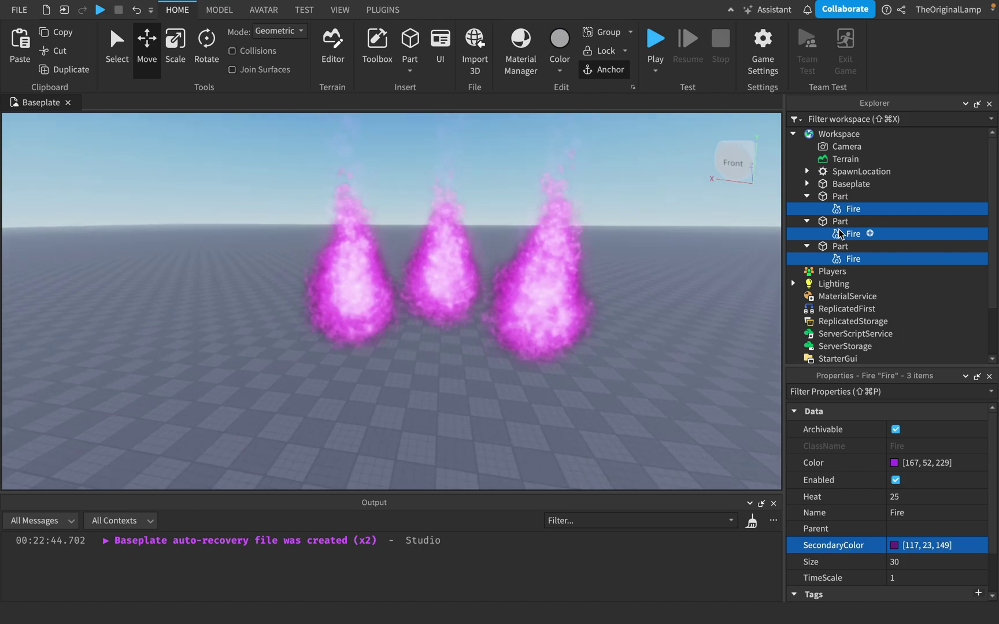
click(840, 223)
click(840, 236)
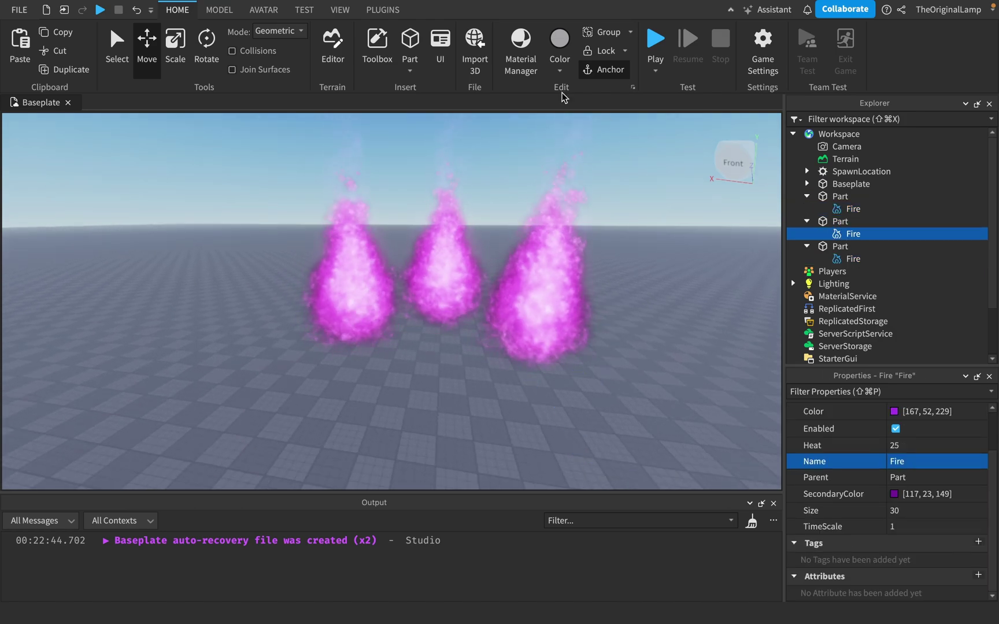
click(655, 71)
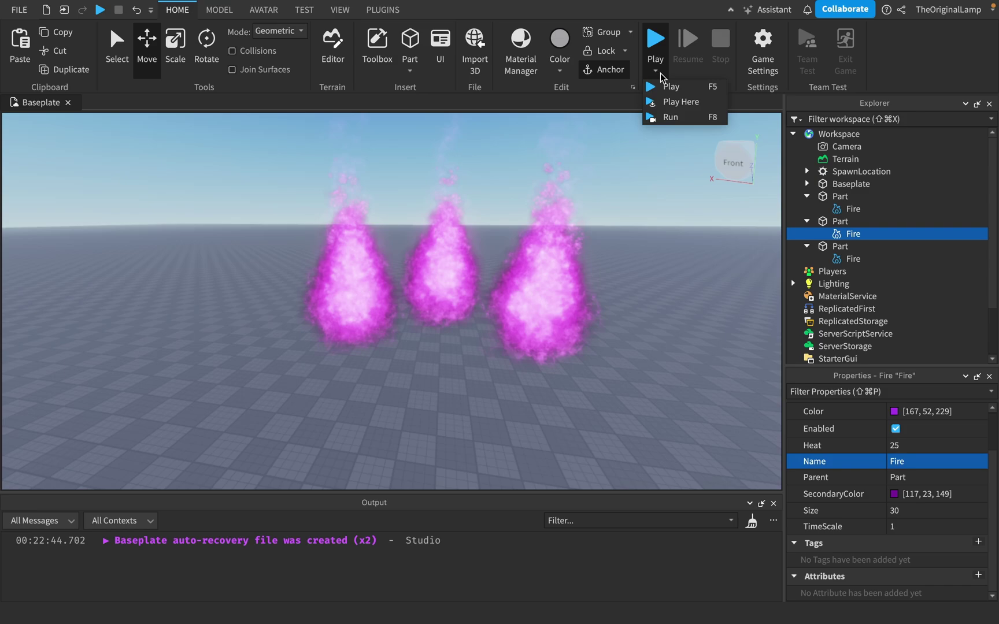
click(671, 104)
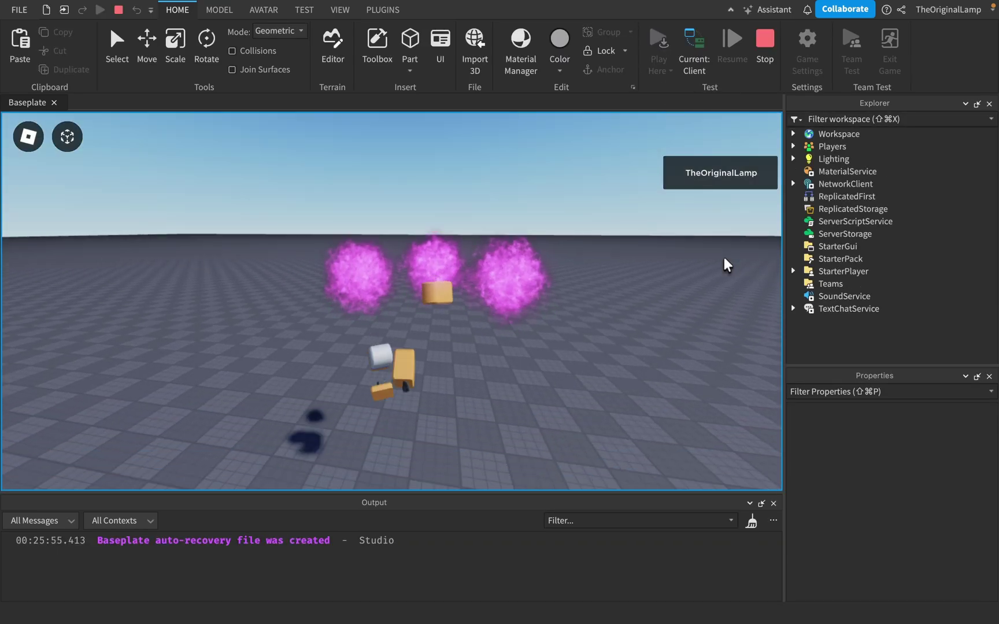
Walk the character among the three purple fires and examine them from several angles and distances.
key(w)
key(w)
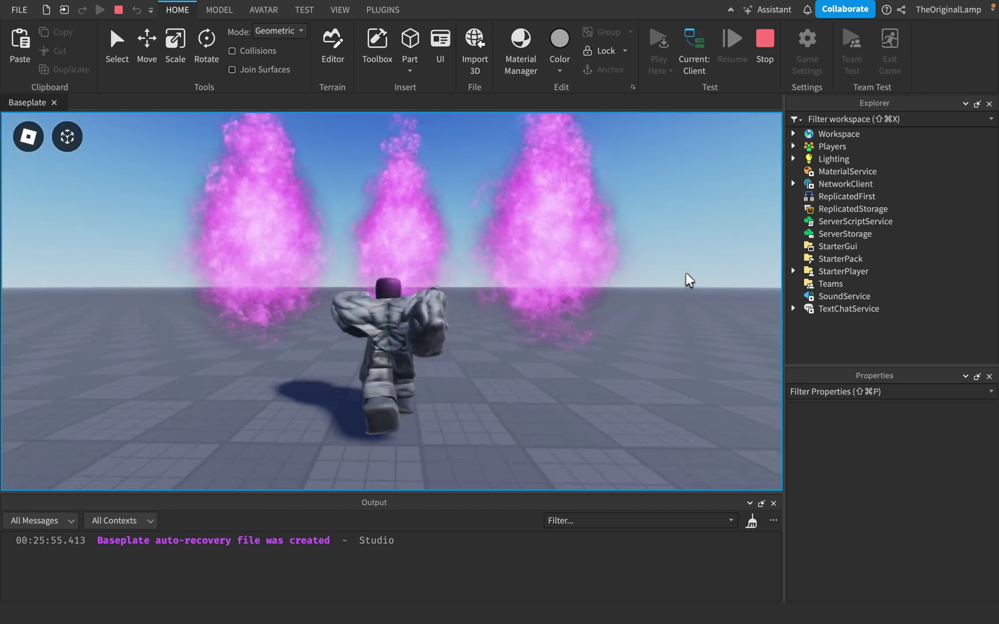
key(s)
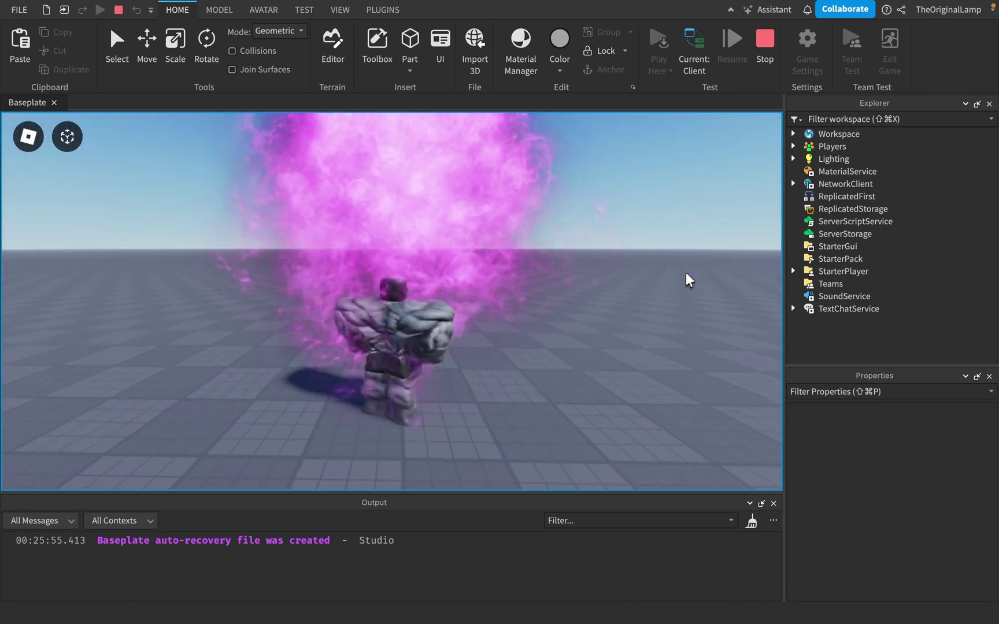
key(s)
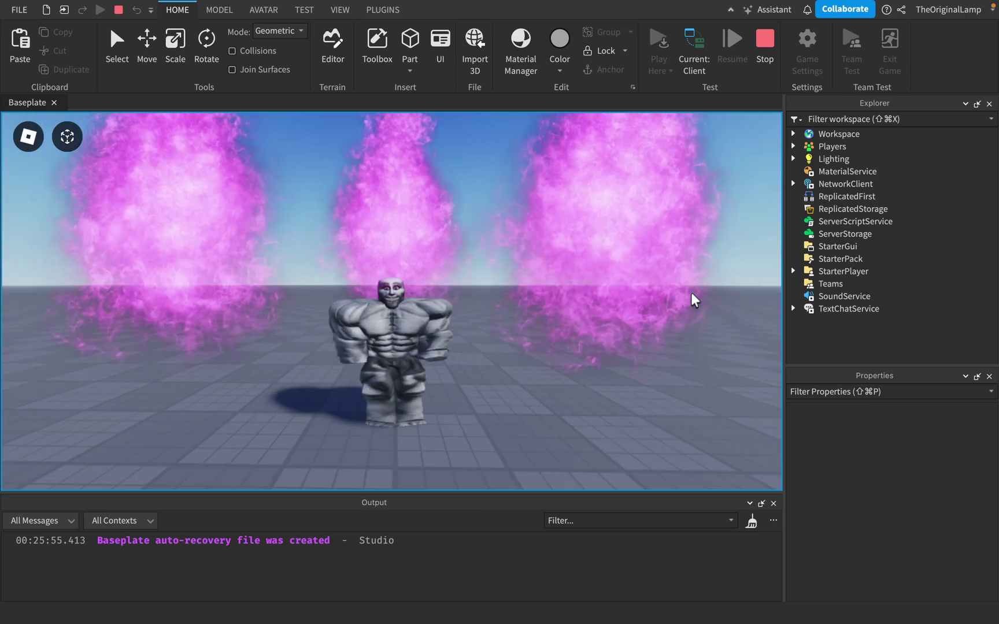
right_drag(692, 299, 694, 299)
key(w)
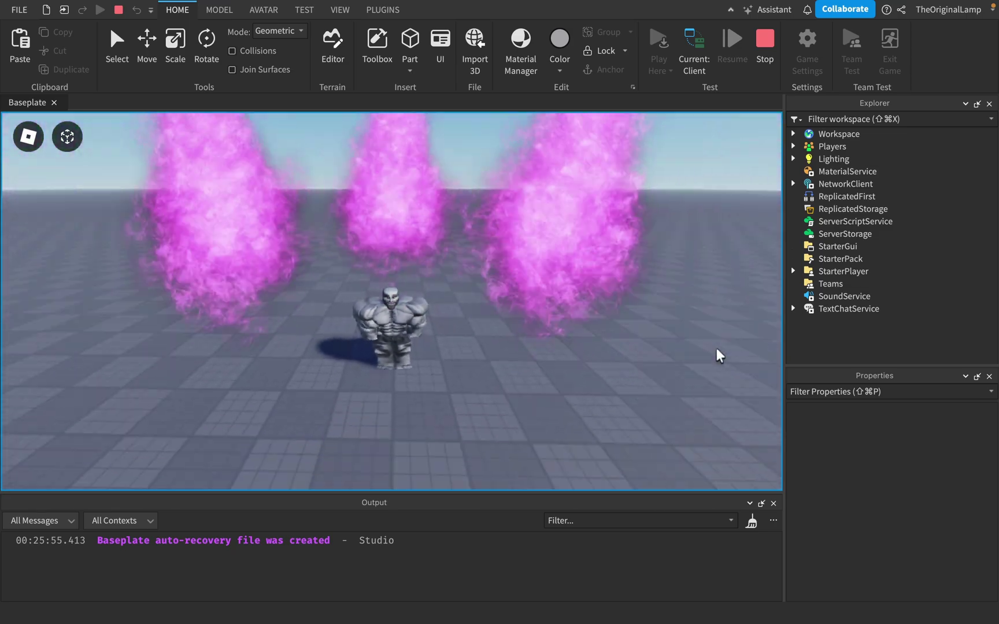
key(s)
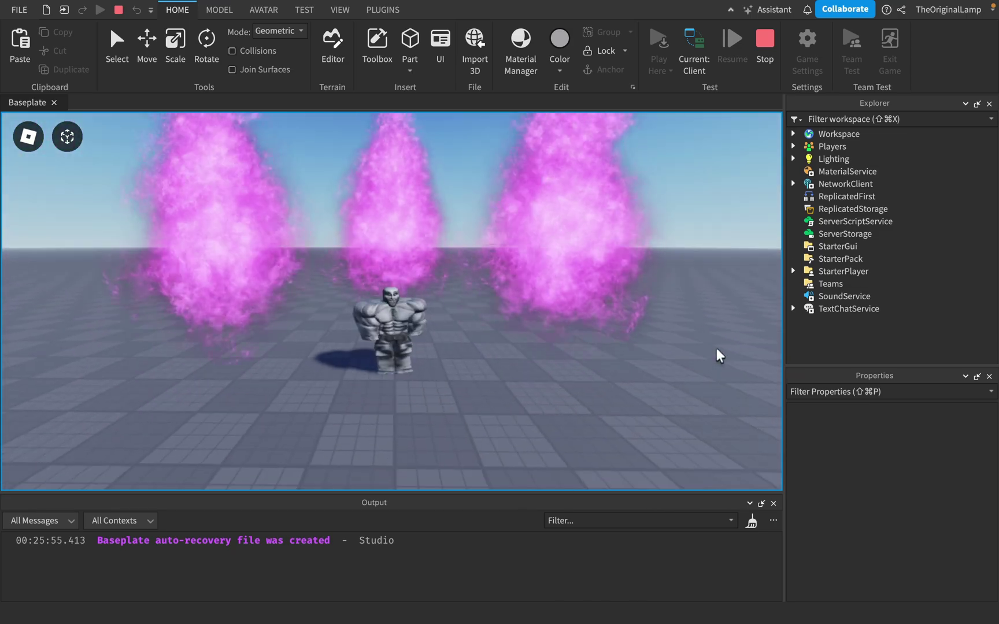
right_drag(720, 355, 716, 350)
scroll(720, 355, up, 1)
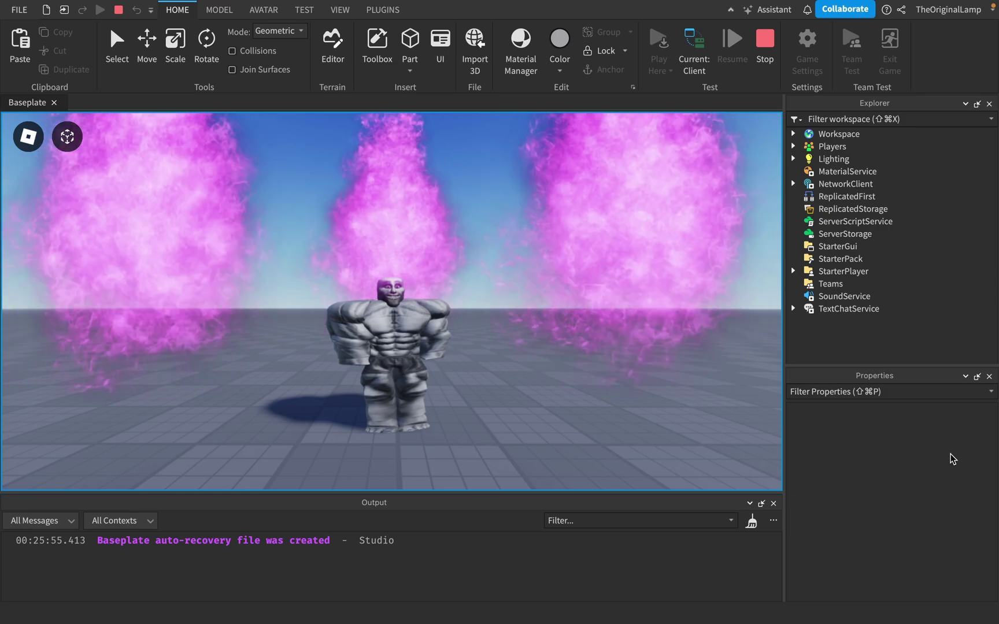
right_drag(683, 276, 620, 307)
scroll(620, 307, down, 5)
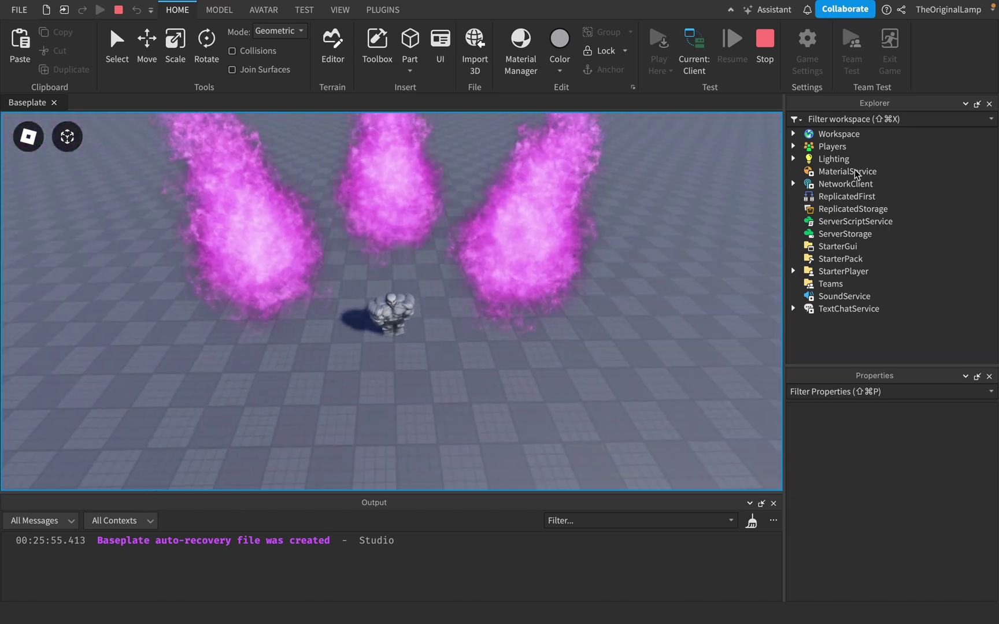
Paste the copied Fire into the Head of the character's model in Workspace.
click(794, 146)
click(794, 147)
click(795, 134)
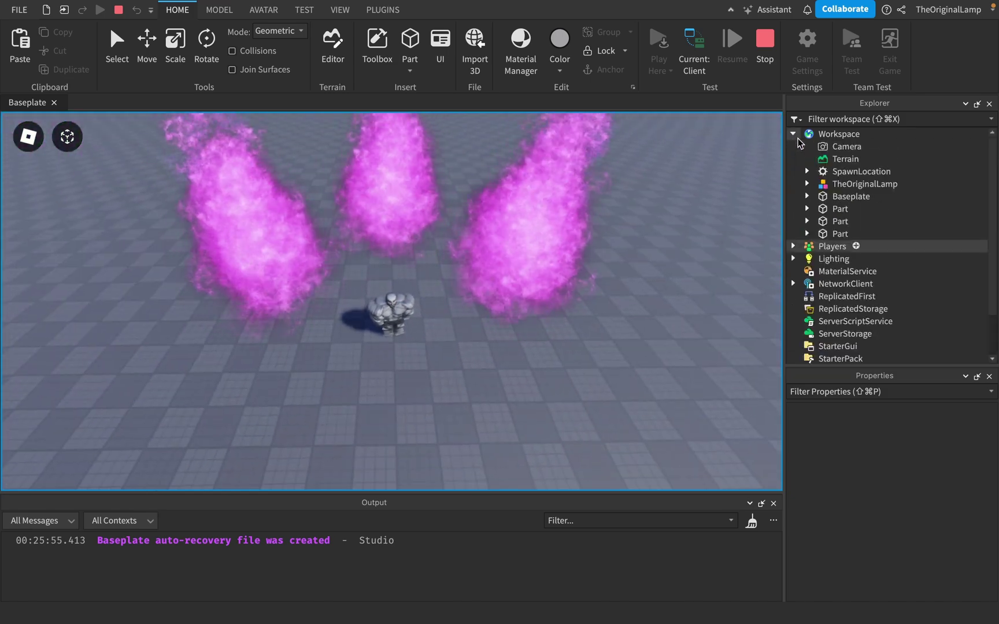
click(807, 184)
click(850, 323)
key(super+shift+v)
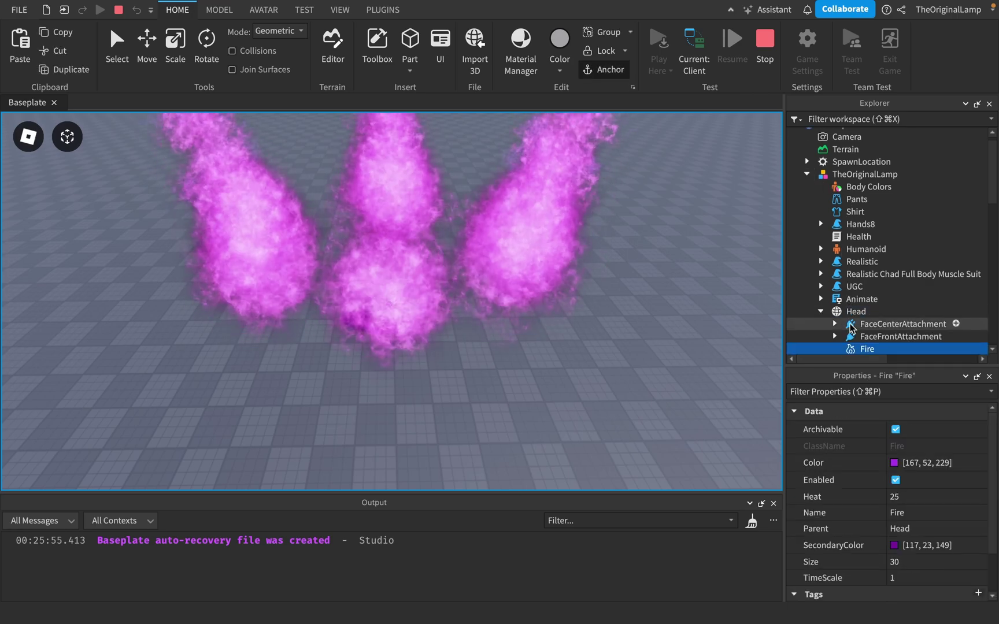
Set the Heat of the Fire on the character's head to 10 and its Size to 5.
right_drag(649, 327, 730, 345)
scroll(870, 350, down, 2)
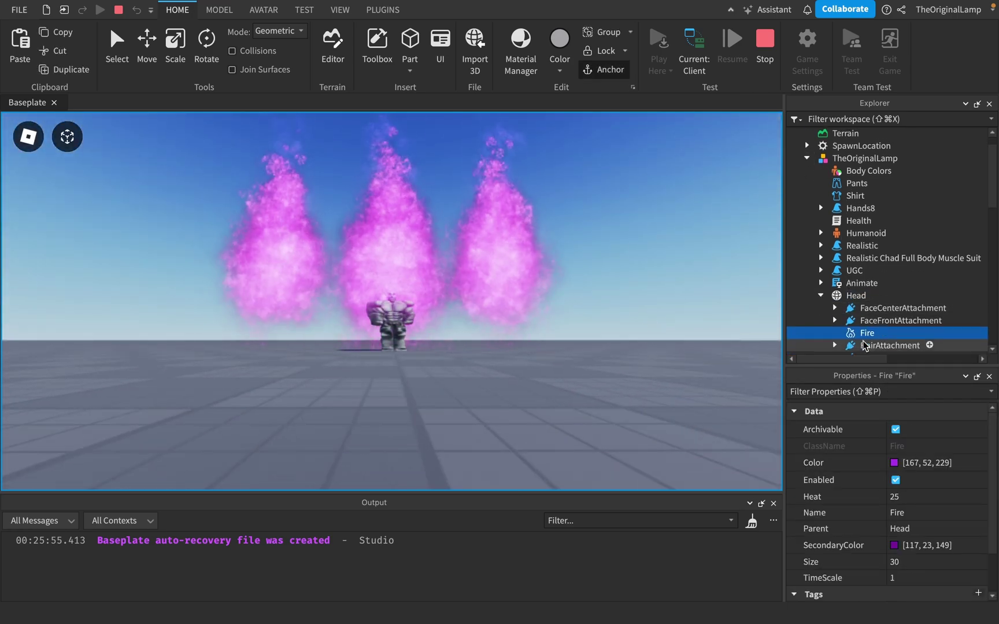
click(929, 494)
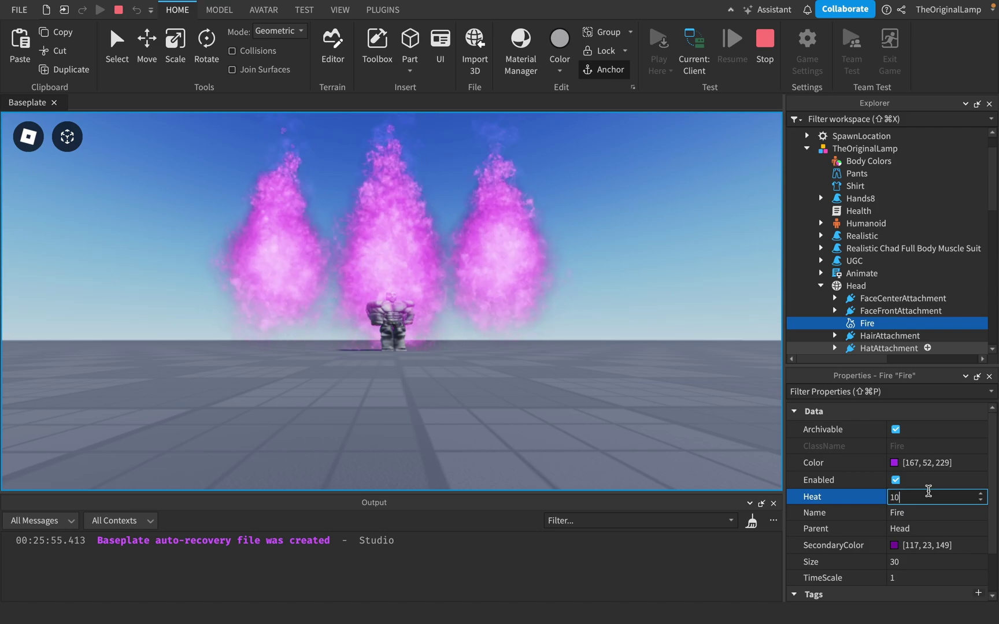
right_drag(702, 395, 702, 395)
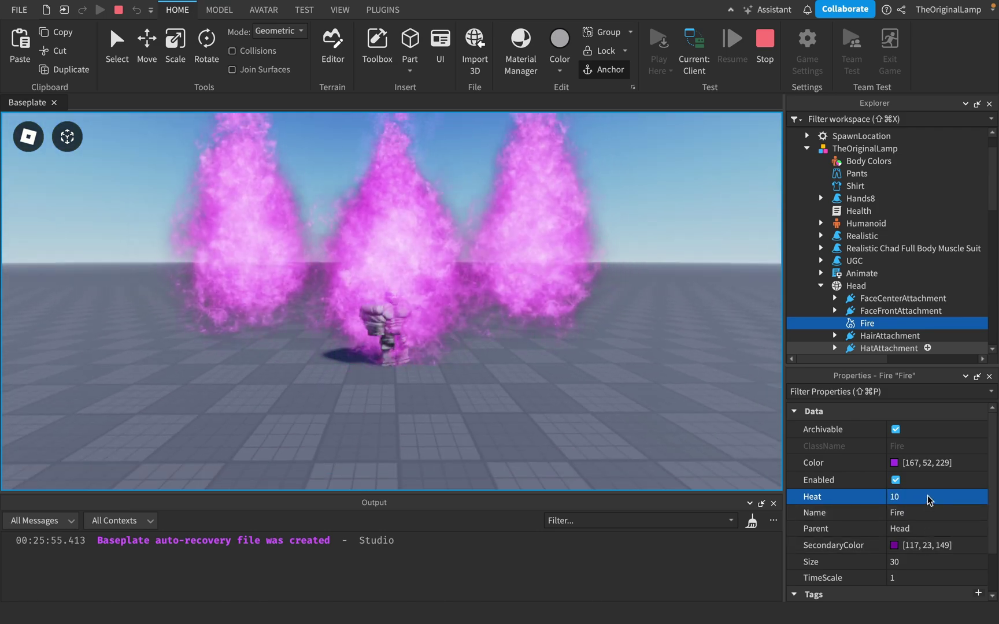
click(927, 562)
text(10)
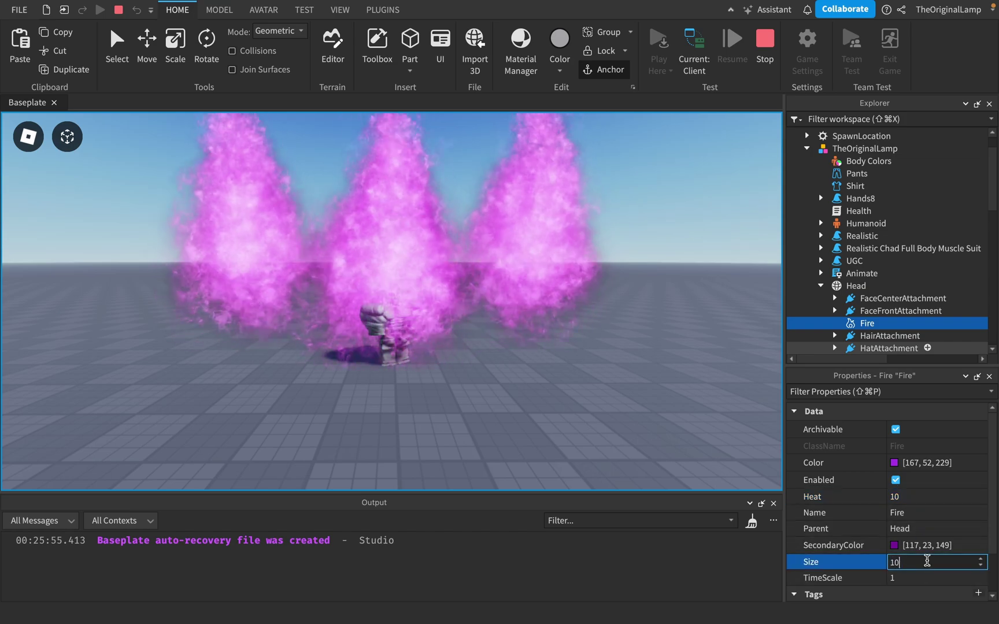
click(957, 563)
Set the head Fire's Color to orange, 227, 125, 59, and its SecondaryColor to brown, 160, 81, 27.
click(925, 462)
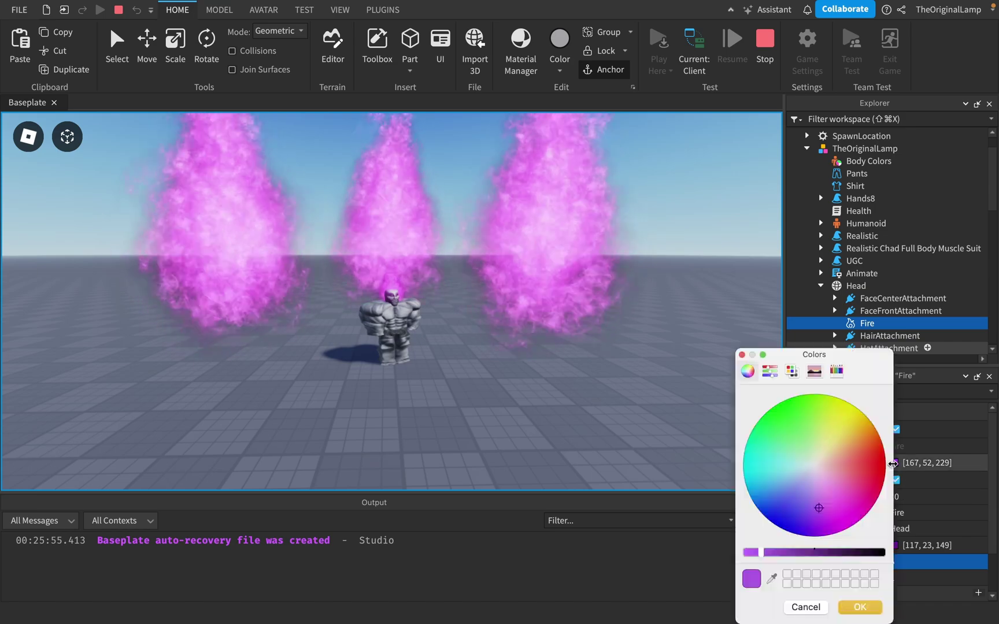
click(816, 457)
click(757, 482)
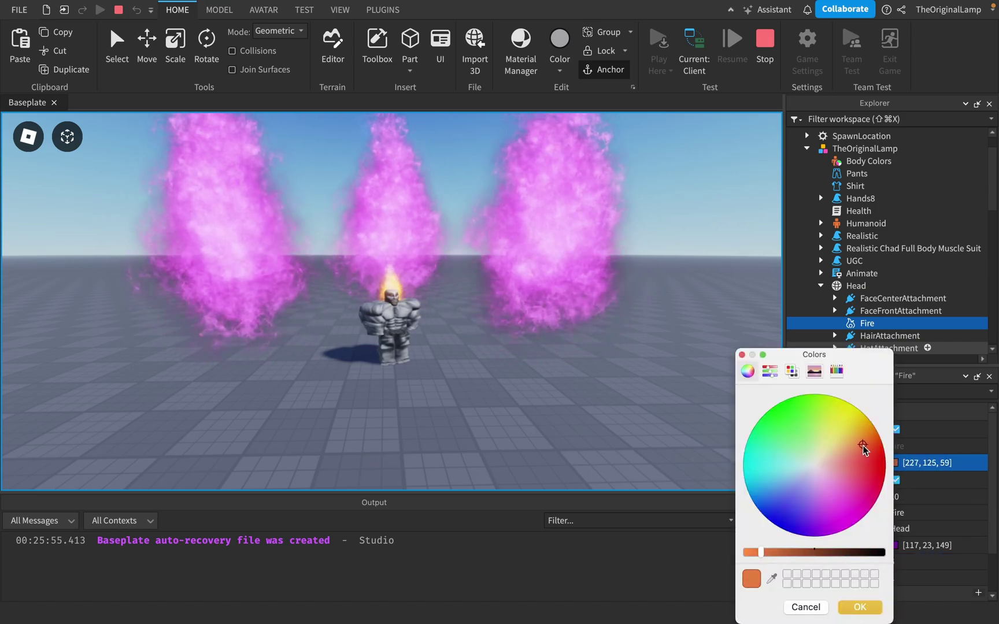
click(866, 608)
click(925, 545)
click(843, 488)
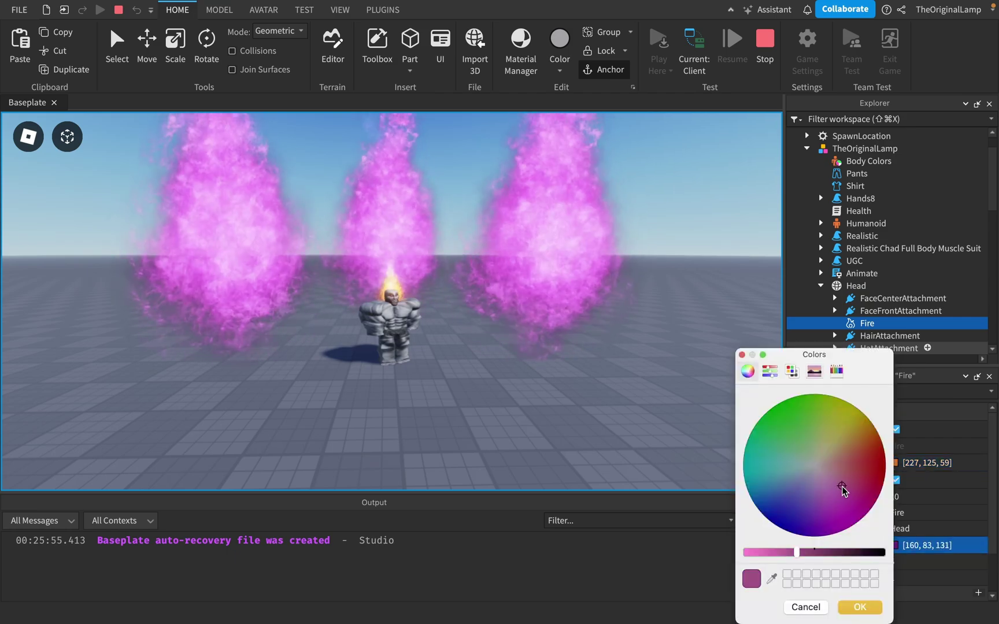
click(861, 607)
Raise the Heat of the Fire on the character's head to its maximum by entering 100.
scroll(616, 351, up, 5)
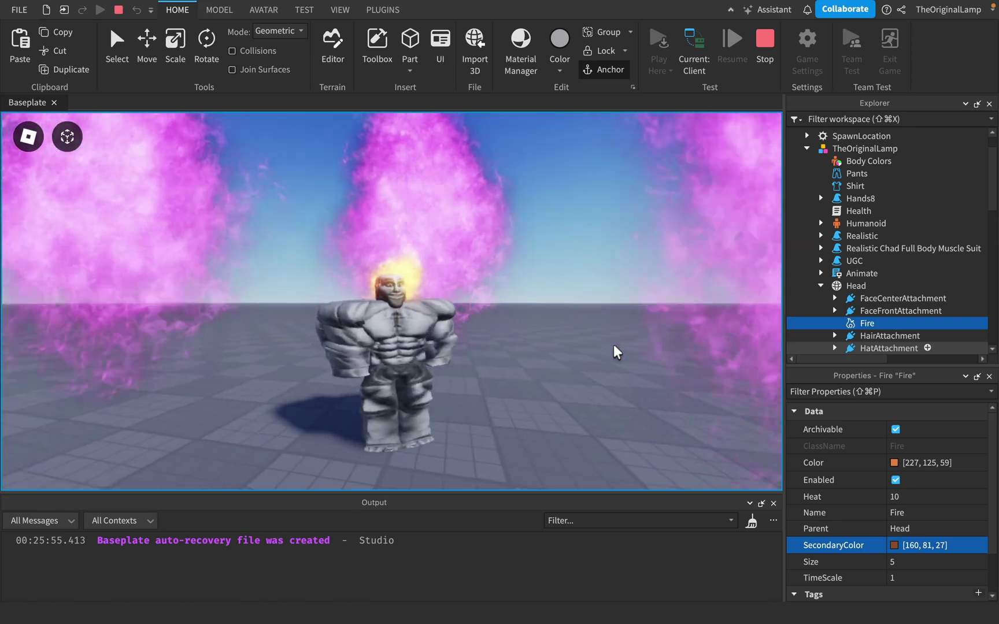
click(908, 497)
text(100)
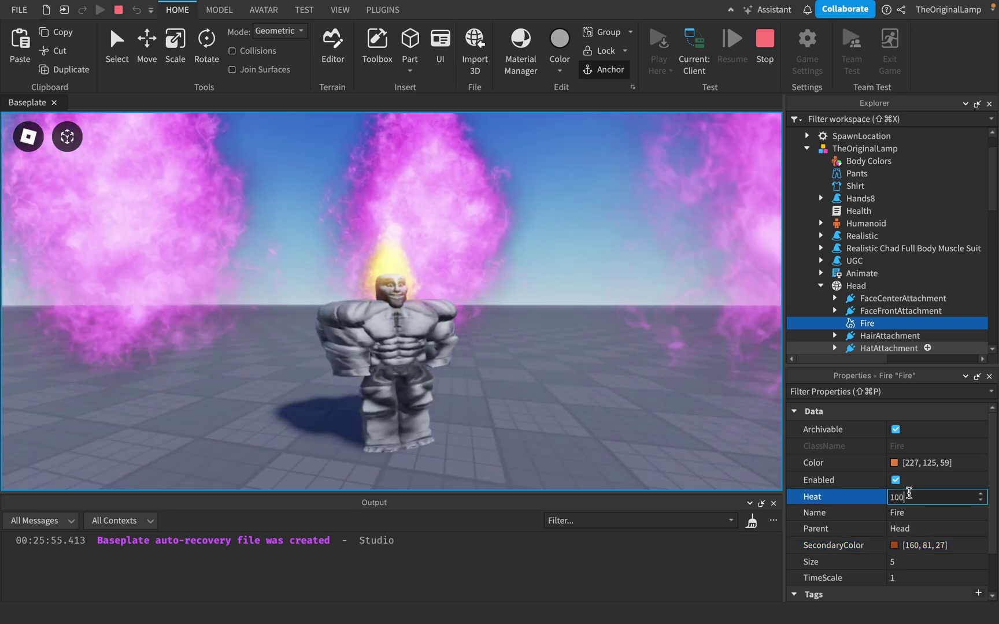
Move the character around and examine its head fire in front of the purple fires from several angles and distances.
right_drag(615, 323, 615, 323)
key(d)
key(s)
scroll(616, 323, down, 3)
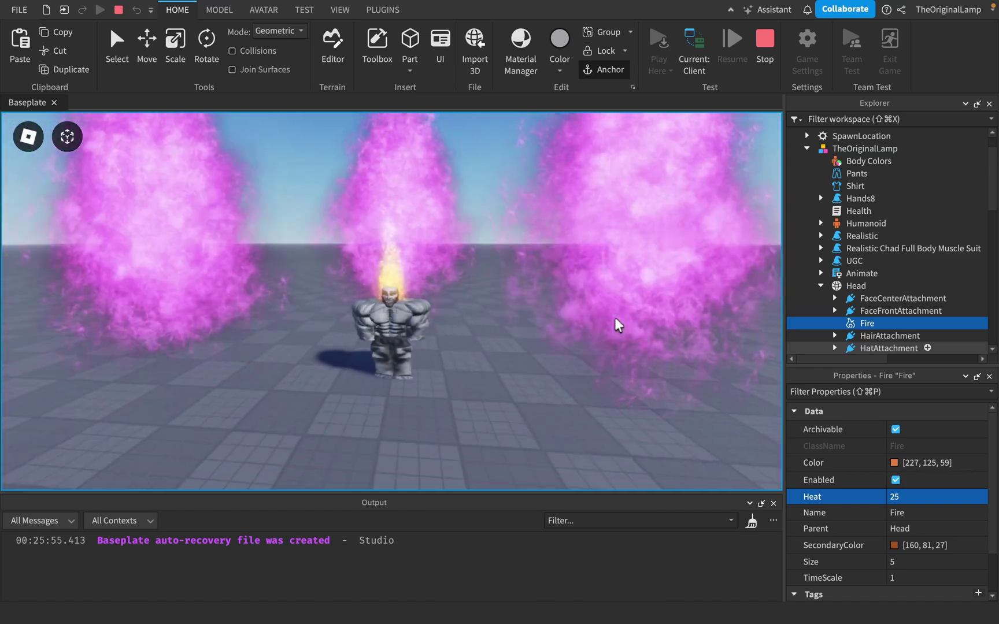
right_drag(658, 355, 701, 355)
scroll(700, 353, up, 2)
key(d)
key(s)
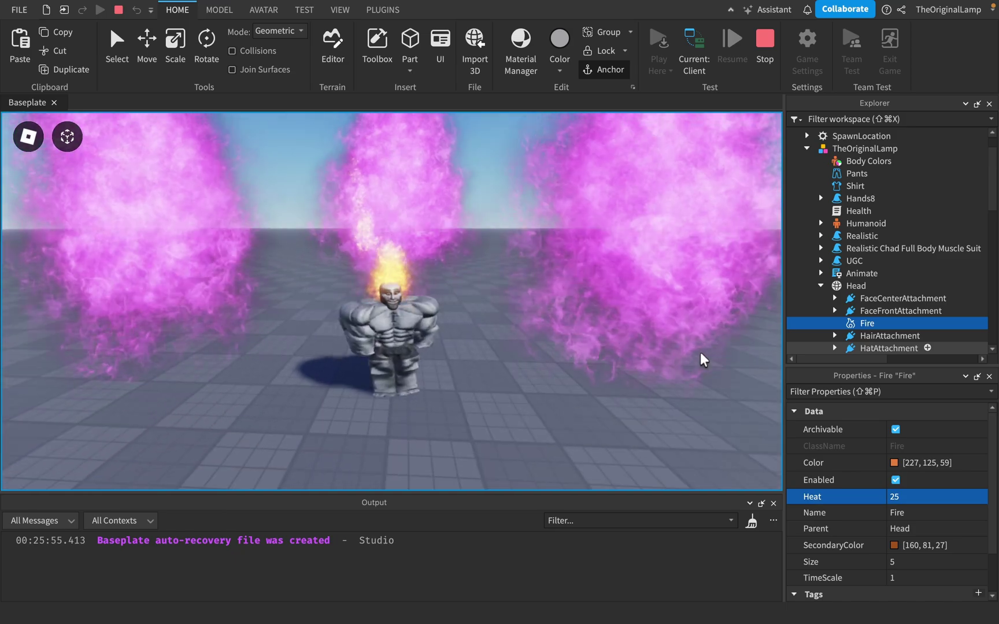
right_drag(719, 426, 719, 426)
scroll(719, 426, up, 3)
scroll(719, 426, down, 3)
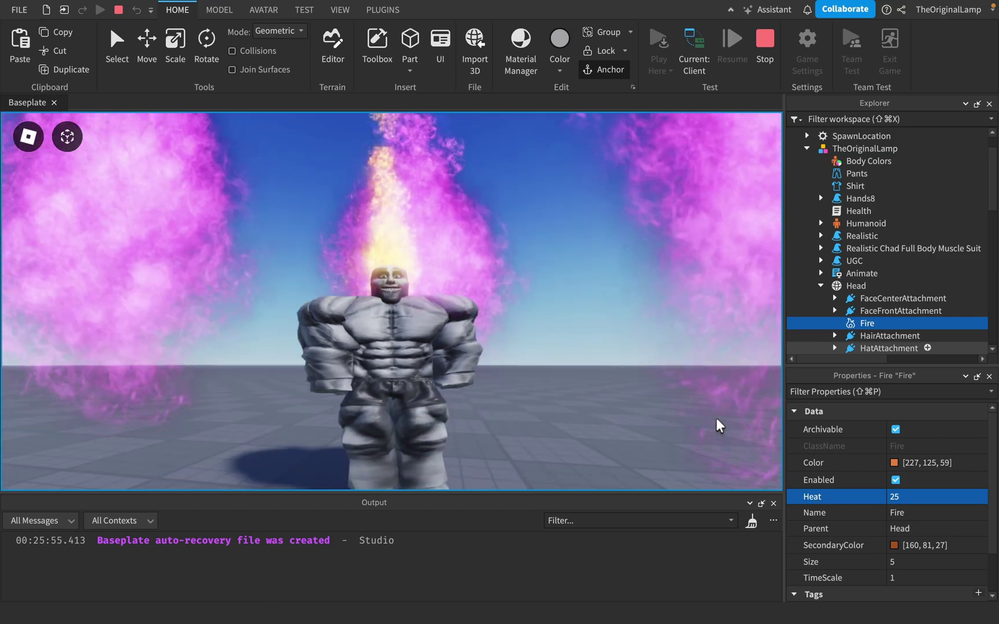
right_drag(718, 426, 719, 426)
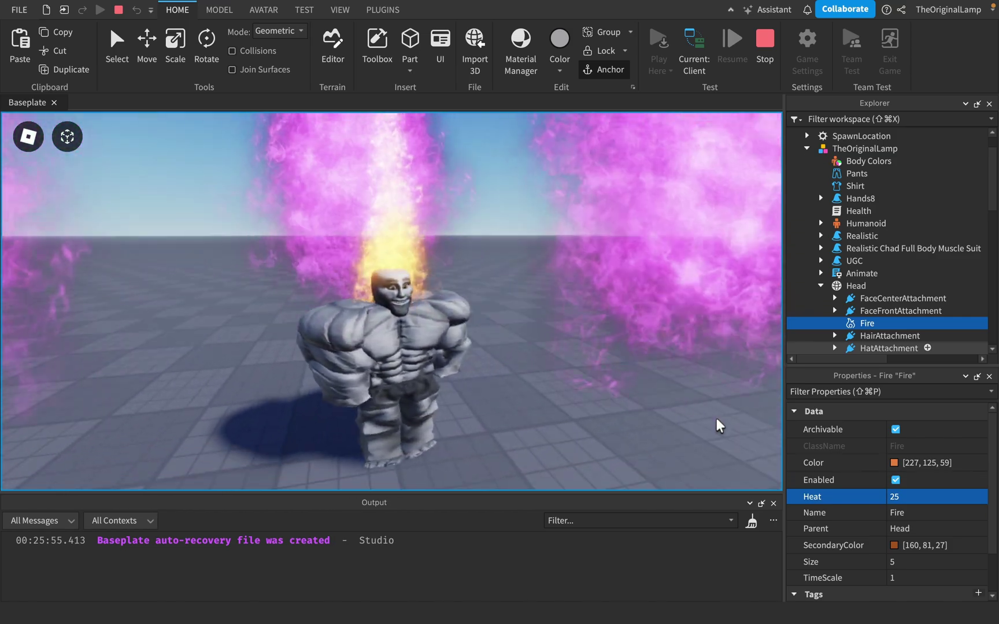
scroll(719, 426, down, 2)
scroll(778, 408, down, 3)
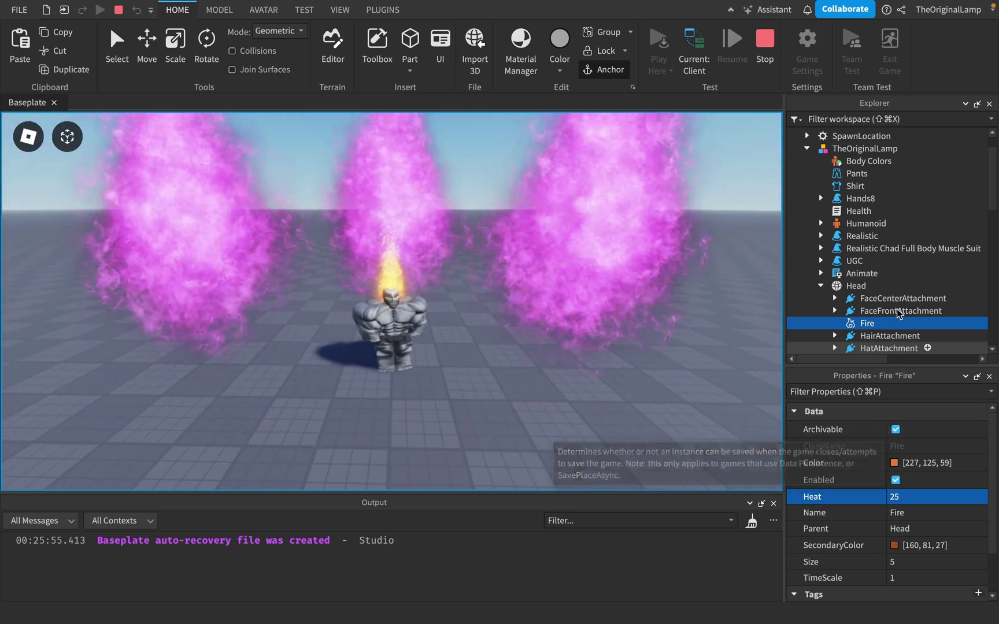
Stop the playtest and delete the three wall parts together with their Fire objects.
click(765, 41)
click(844, 260)
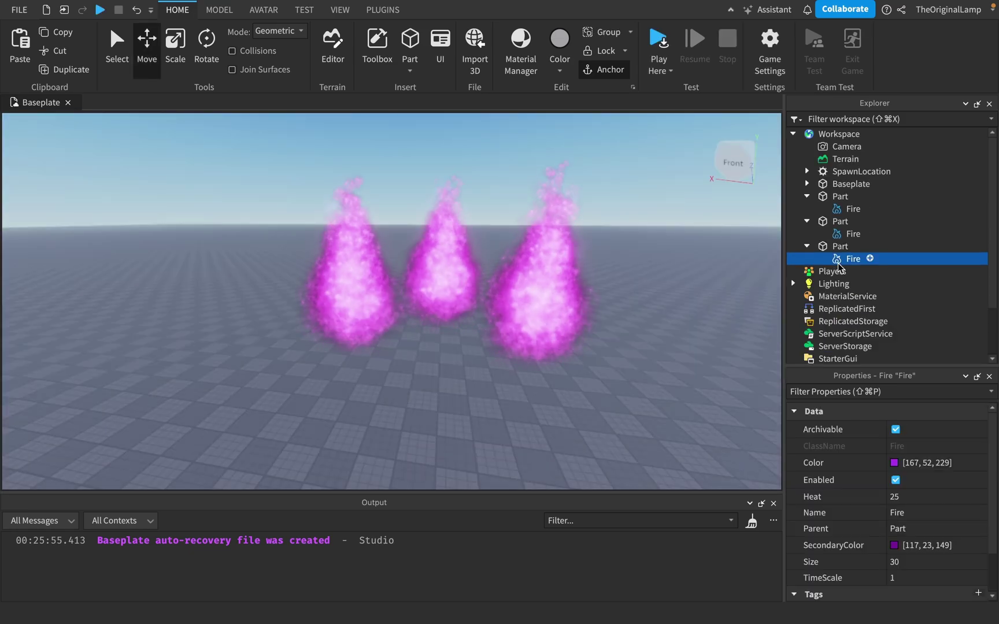
click(840, 196)
shift+click(841, 246)
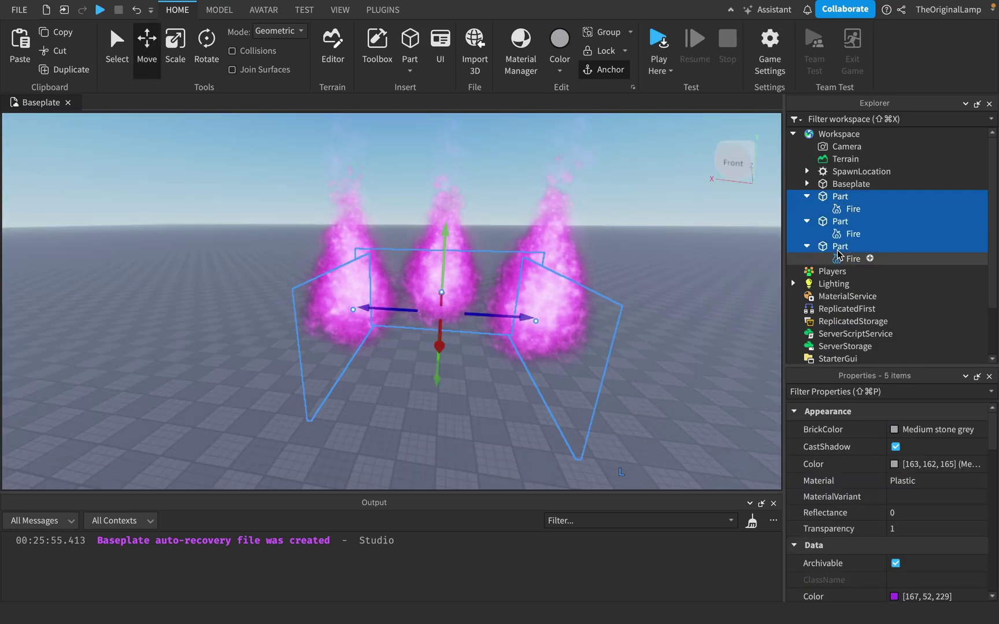
key(Delete)
Insert a new Fire object directly under Workspace.
click(868, 133)
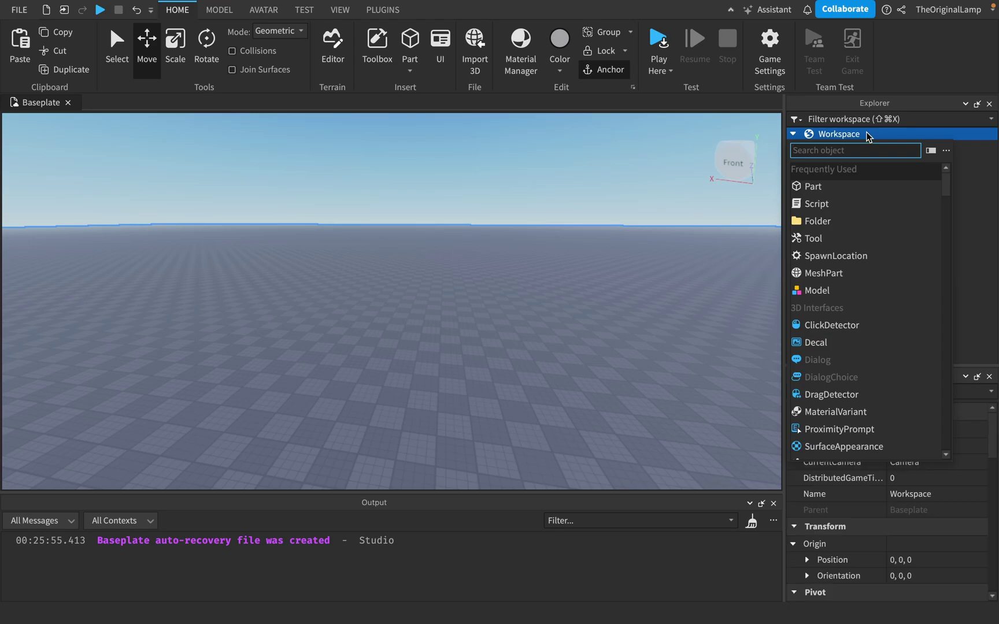
text(fire)
click(821, 172)
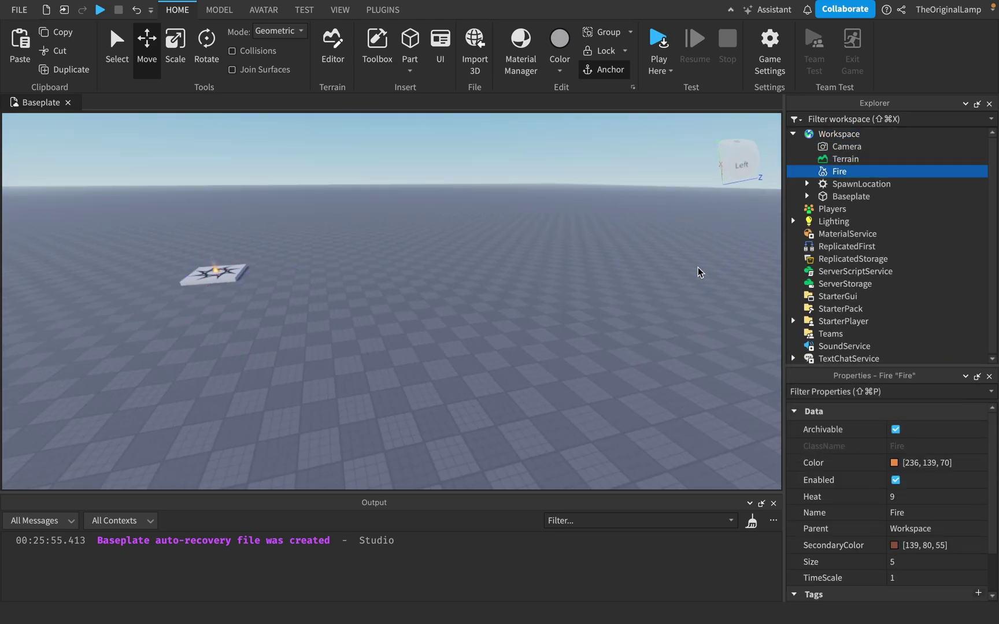
Try moving the SpawnLocation across the baseplate away from the fire, and undo the move.
right_drag(698, 272, 699, 273)
key(w)
key(w)
key(s)
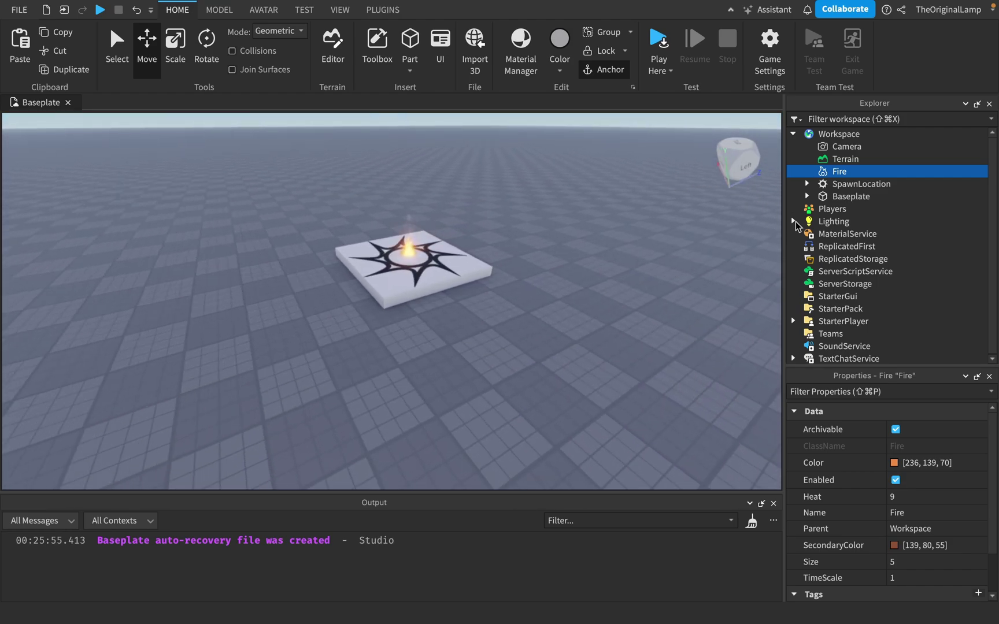
key(w)
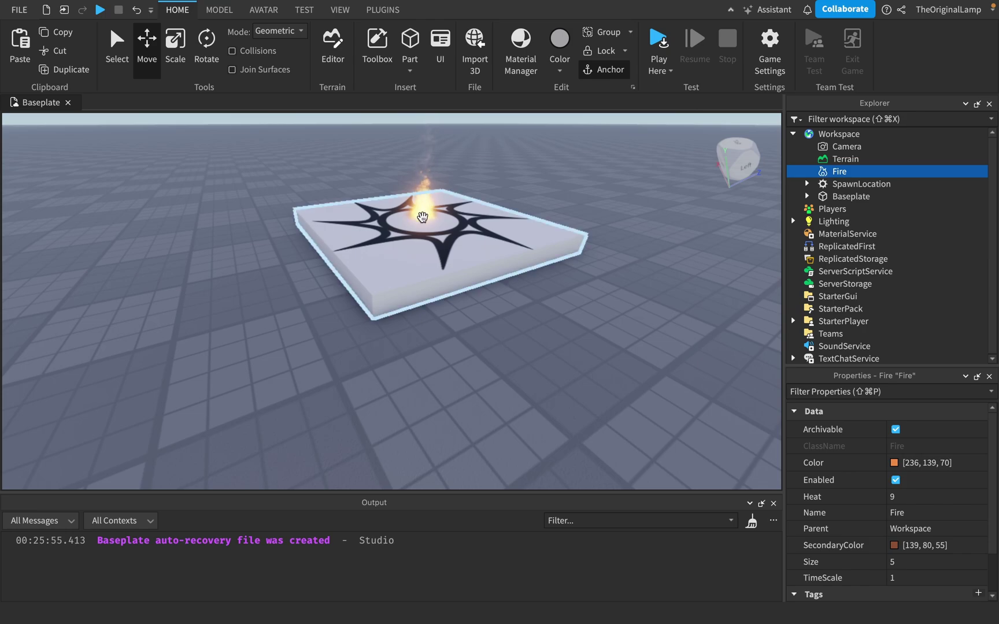
scroll(540, 337, down, 3)
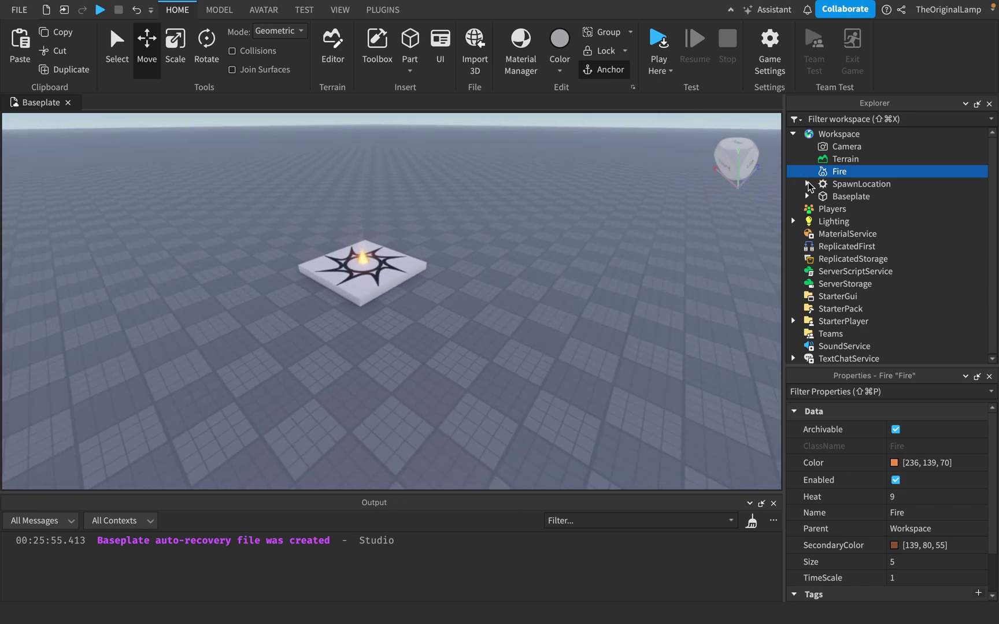
drag(405, 262, 547, 264)
key(super+z)
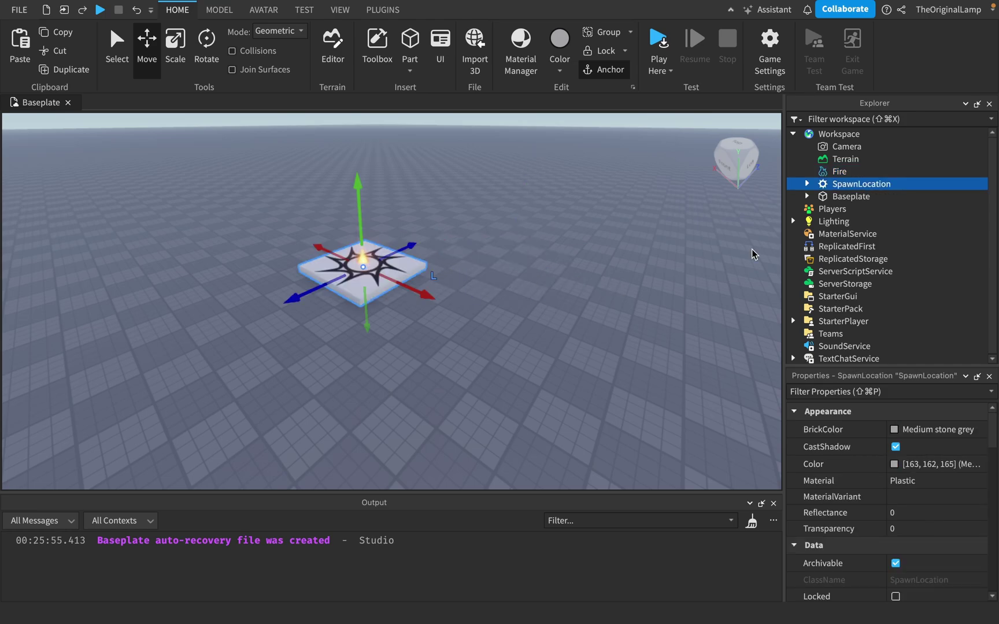
Insert a Part and place it on the baseplate beside the SpawnLocation.
click(840, 171)
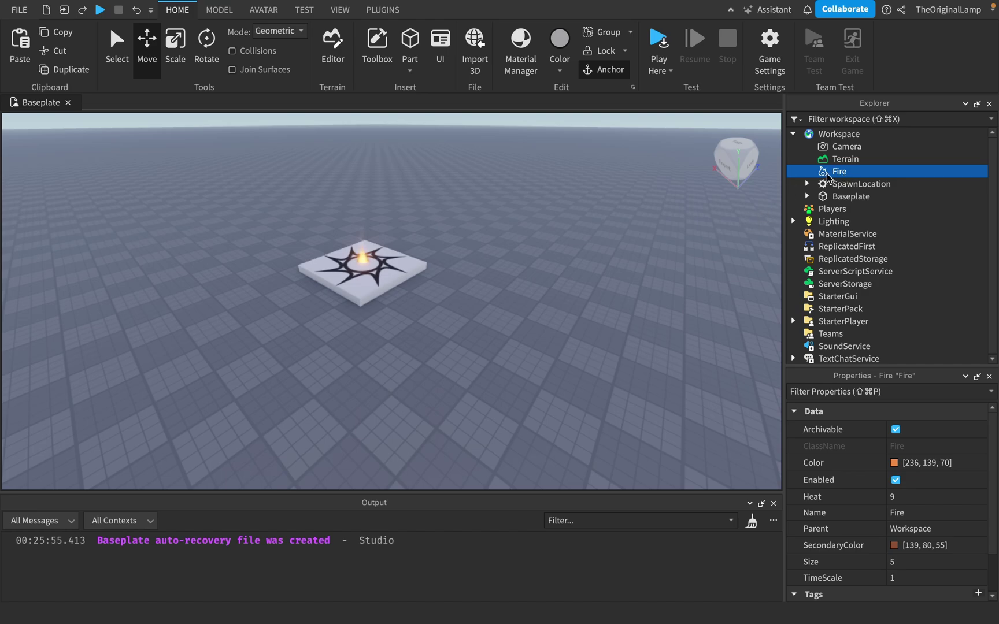
click(410, 43)
drag(430, 283, 503, 292)
Move the Fire object from Workspace into the new Part.
click(839, 172)
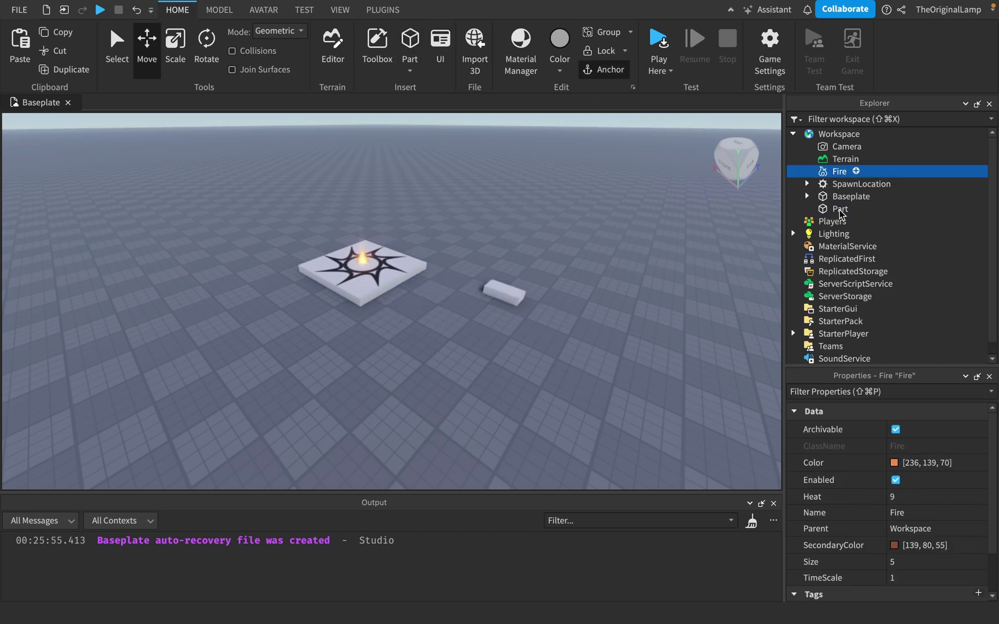
click(848, 149)
click(837, 175)
key(super+x)
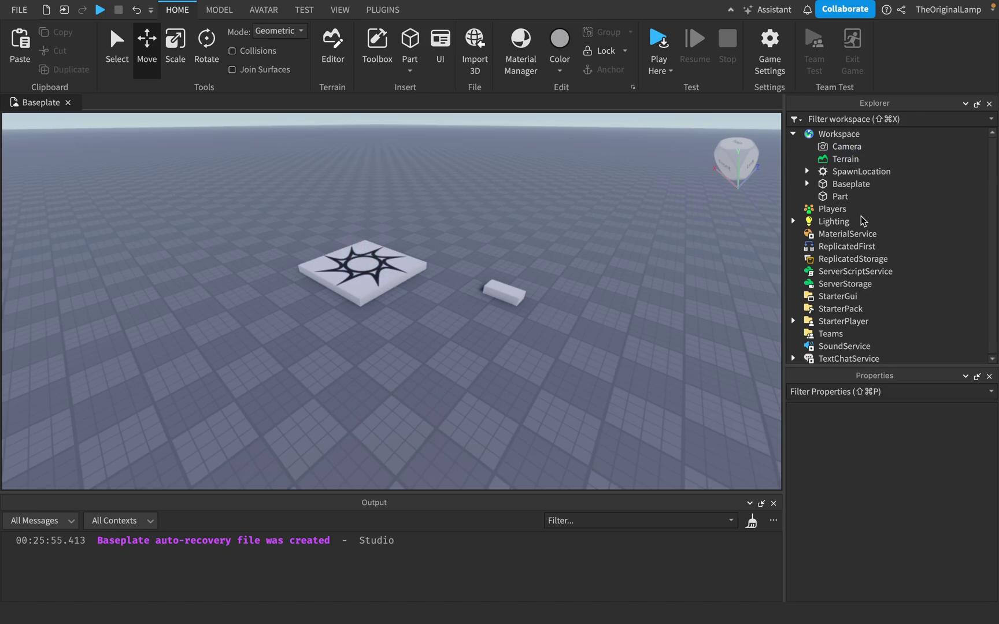
click(834, 197)
key(super+shift+v)
click(833, 196)
click(853, 209)
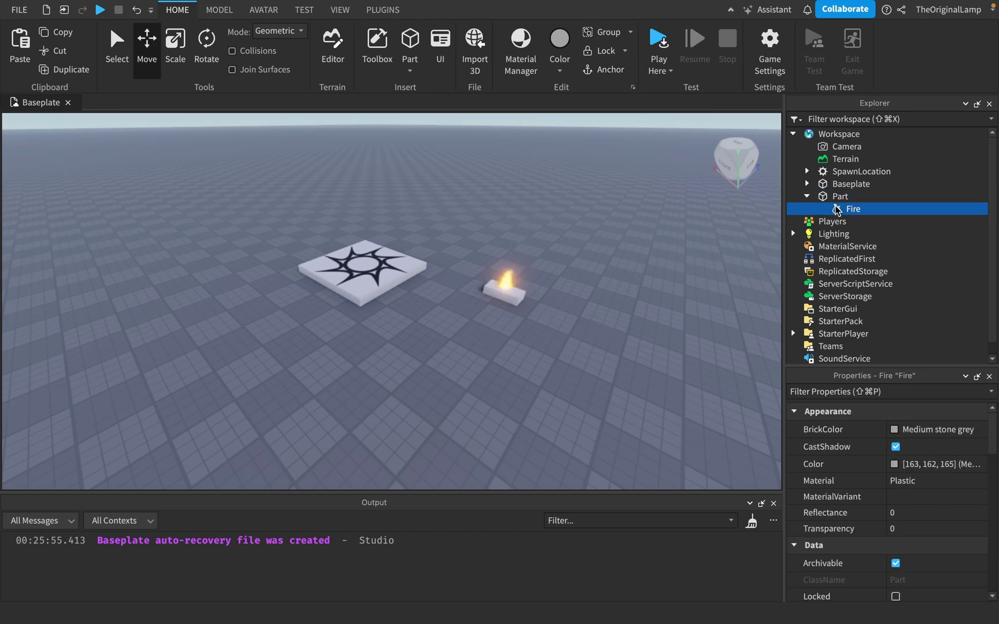
Examine the Part's fire up close from several angles.
scroll(854, 440, down, 2)
scroll(854, 439, up, 2)
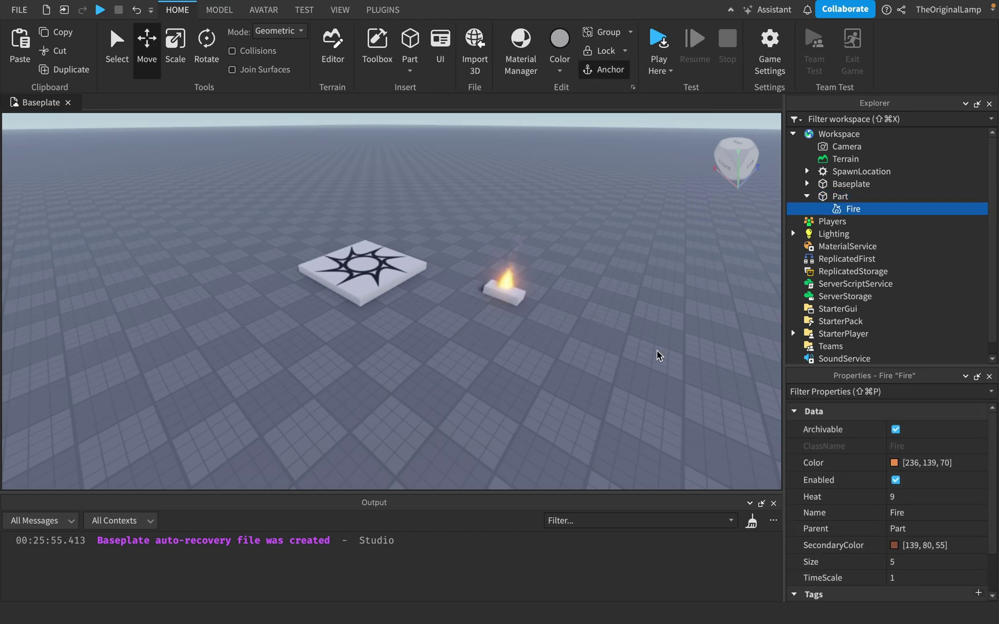
key(f)
key(a)
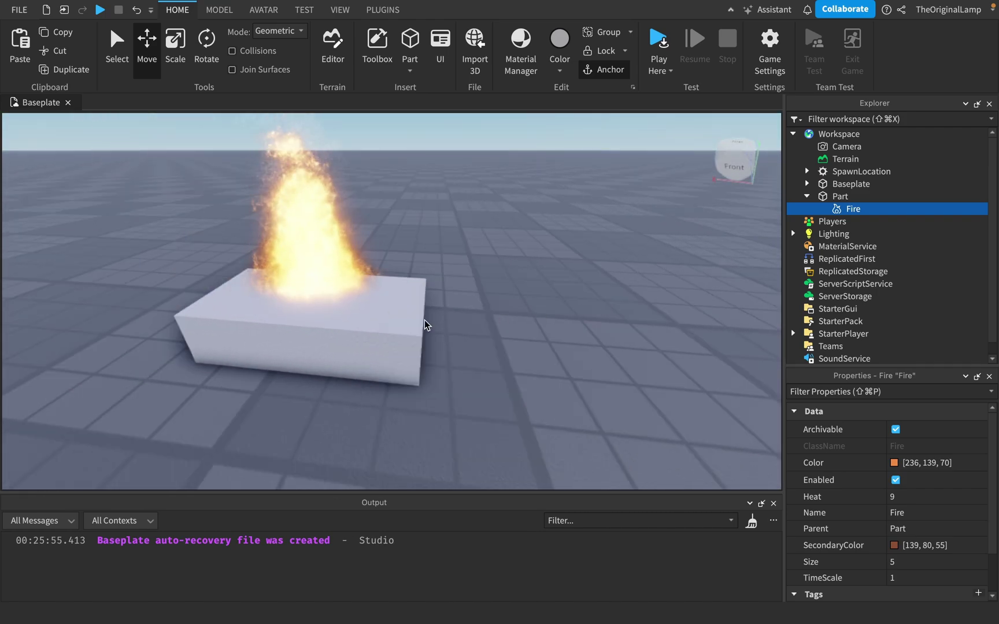
key(a)
key(d)
right_drag(500, 321, 497, 319)
key(a)
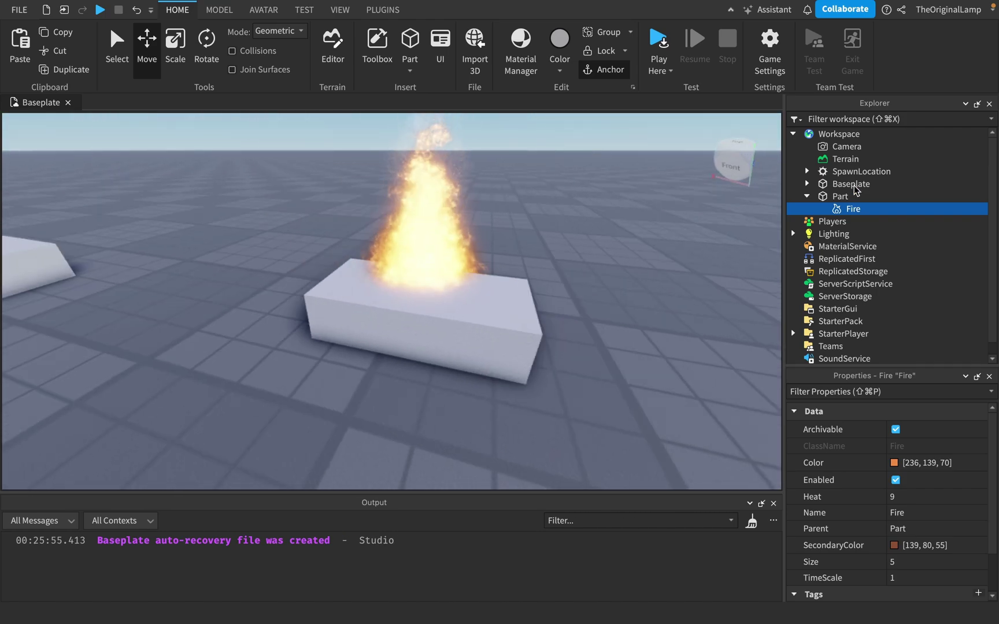
Try adding an Attachment at position -1, 0, 0 inside the Part, and delete it.
click(858, 196)
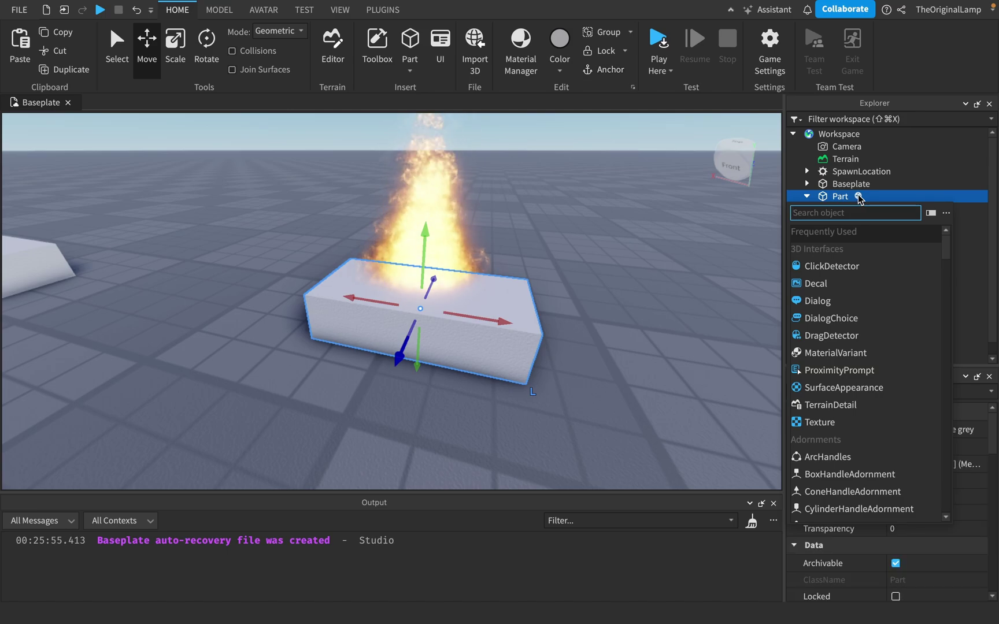
text(att)
click(826, 233)
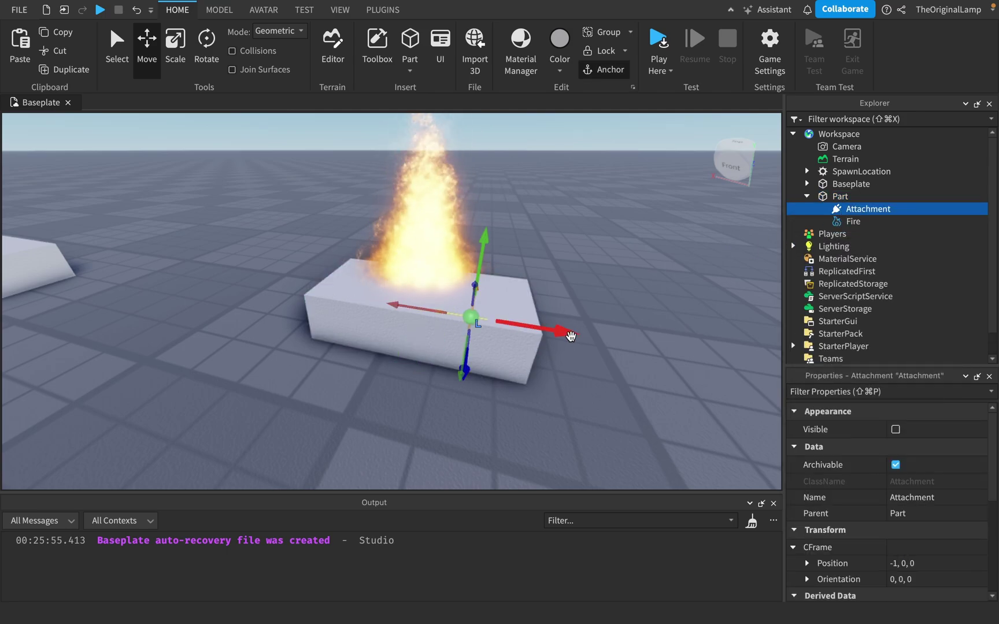
key(Delete)
Try shifting the Part's pivot along its length with Edit Pivot, and undo both moves.
click(839, 197)
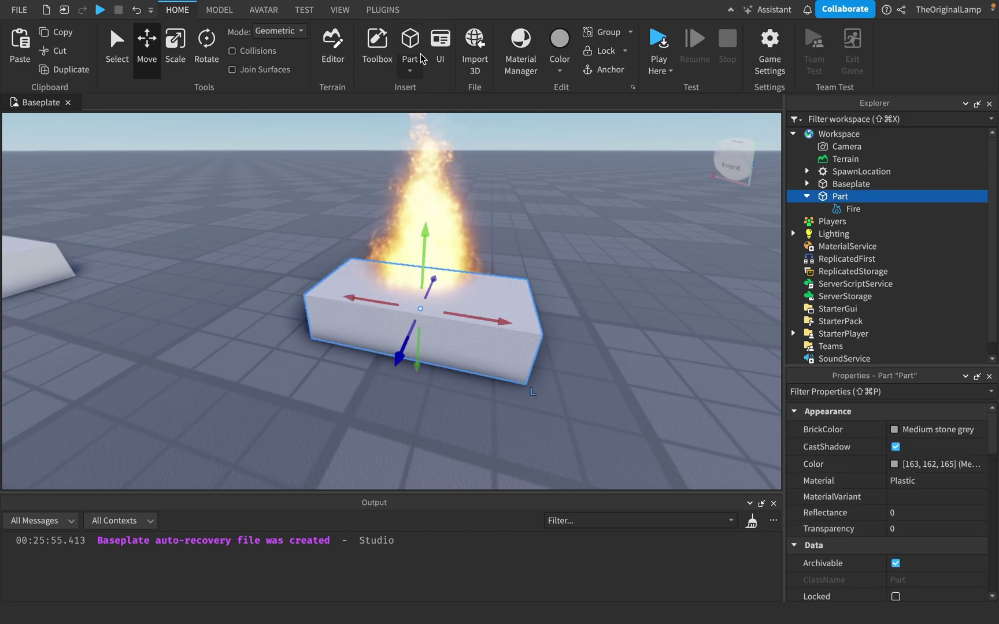
click(219, 10)
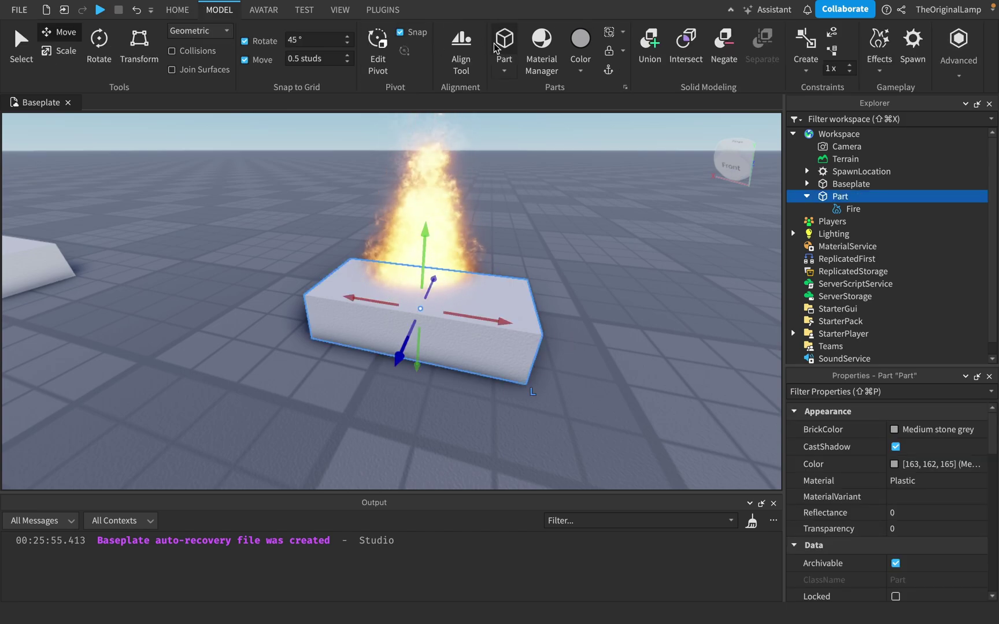
click(378, 51)
drag(505, 327, 572, 340)
key(super+z)
drag(489, 321, 536, 321)
key(super+z)
Set the move snapping increment to 0.7 studs and leave pivot editing.
click(347, 55)
click(347, 55)
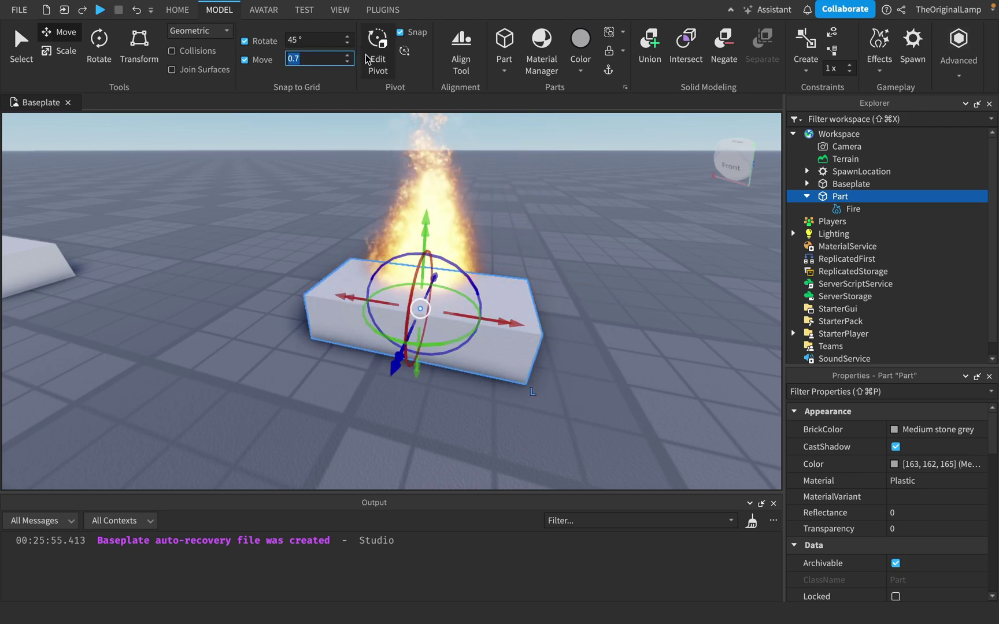
click(376, 57)
right_drag(536, 207, 536, 206)
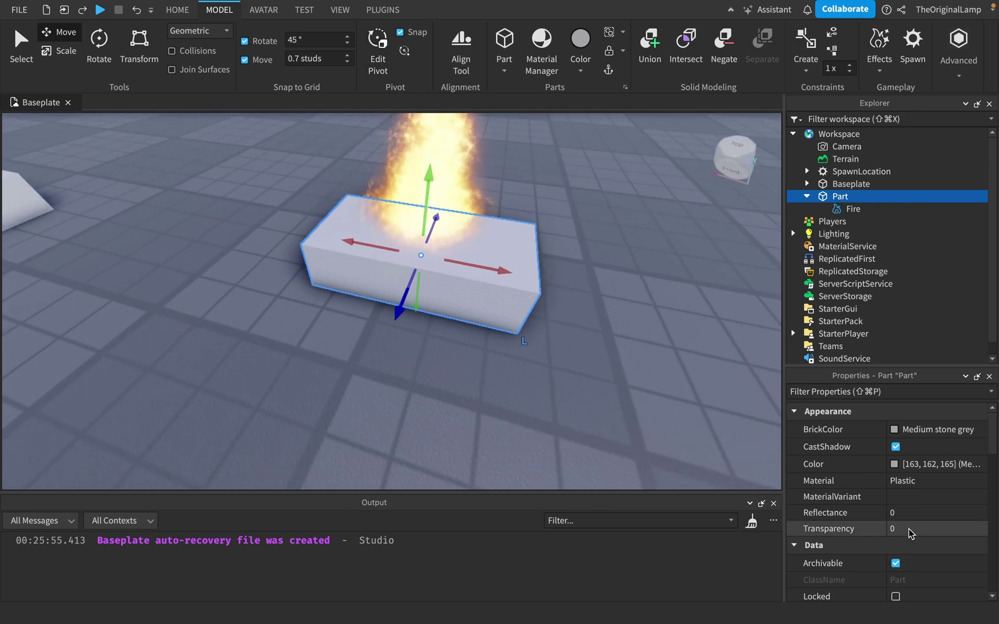
Set the Part's PivotOffset position to 1, 0, 0.
scroll(909, 529, down, 5)
click(961, 553)
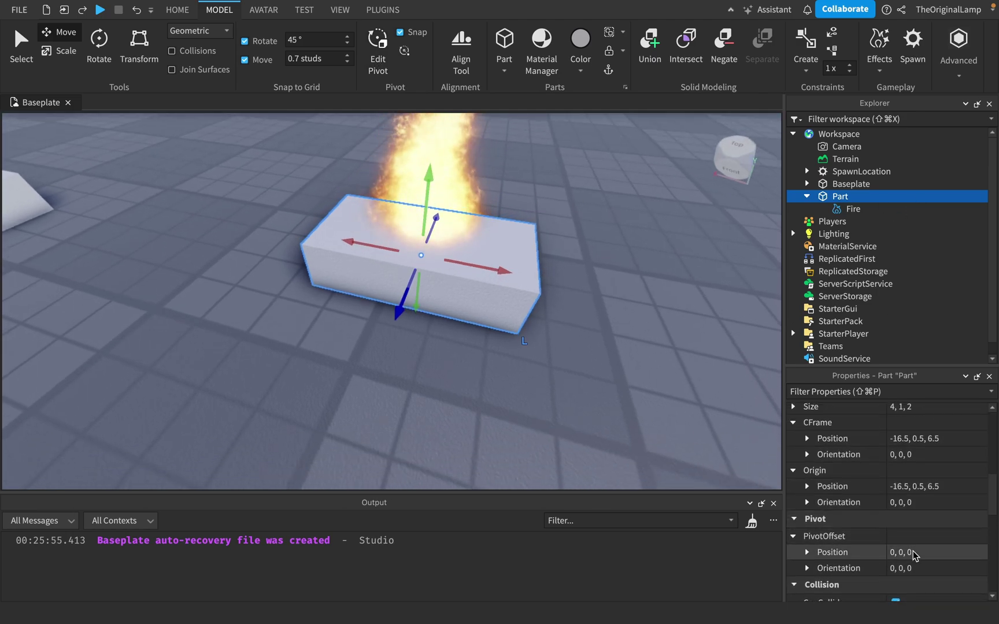
text(1, 0, 0)
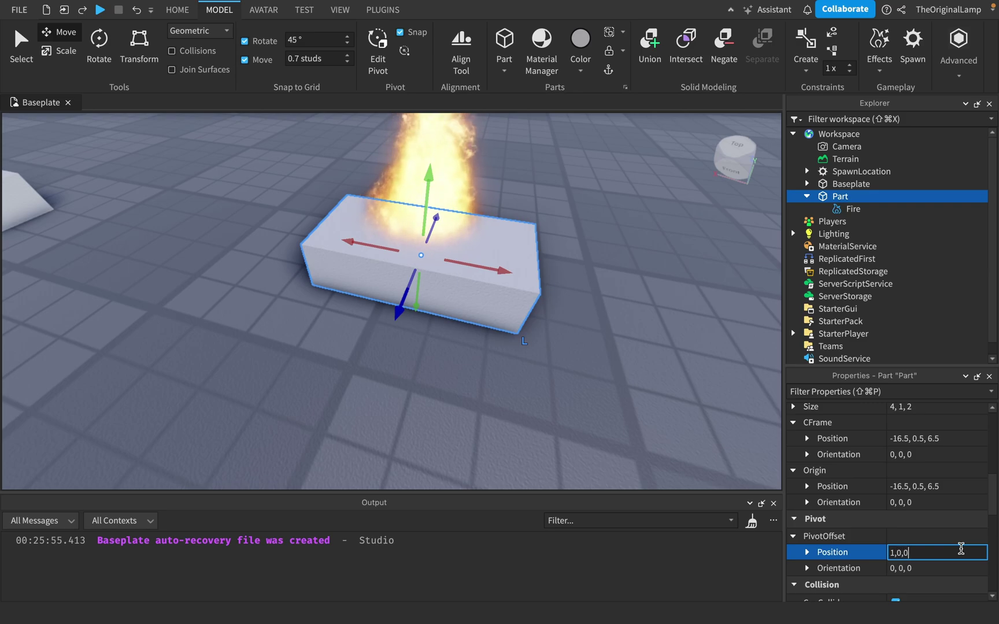
key(Return)
right_drag(766, 382, 751, 367)
scroll(750, 366, up, 5)
scroll(749, 366, down, 5)
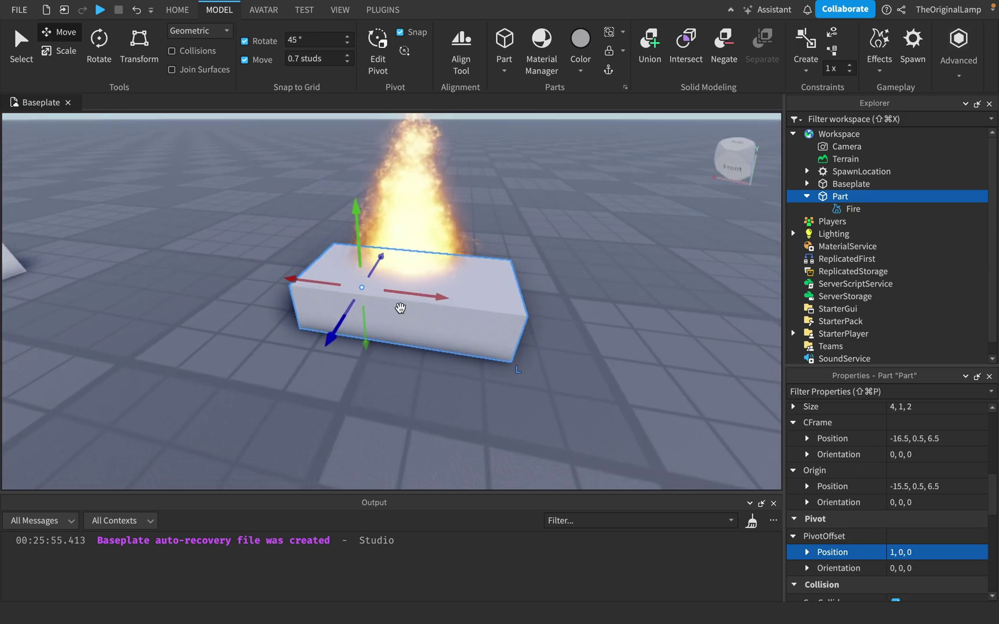
Rotate the Part horizontally around its offset pivot.
key(super+1)
key(super+4)
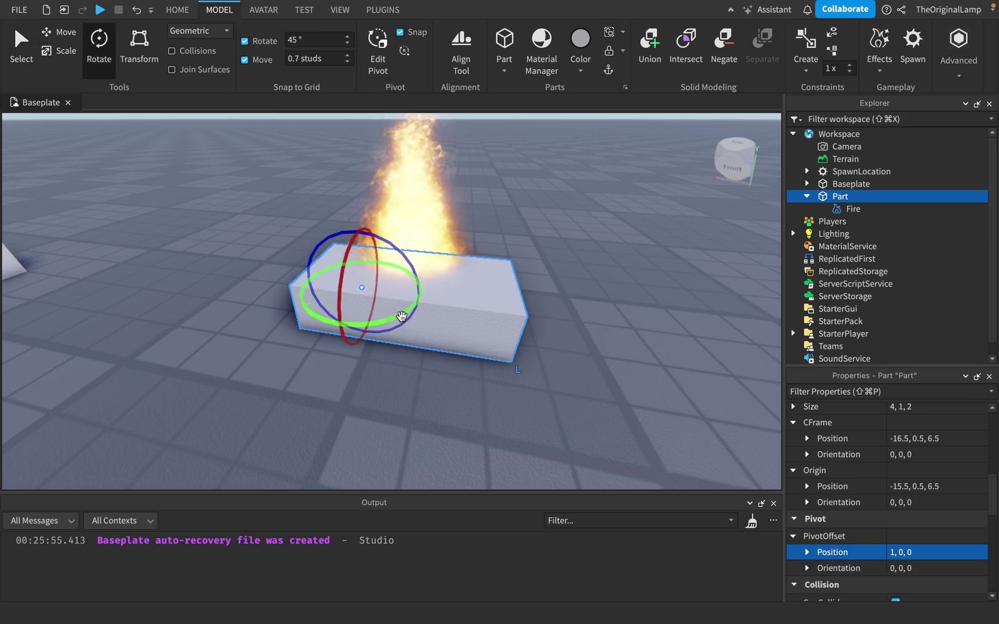
mouse_move(402, 317)
mouse_down()
mouse_move(424, 252)
mouse_move(427, 301)
mouse_move(489, 335)
mouse_move(395, 254)
mouse_move(405, 297)
mouse_up()
Examine the fire on the rotated Part and delete the Part together with its Fire.
click(844, 184)
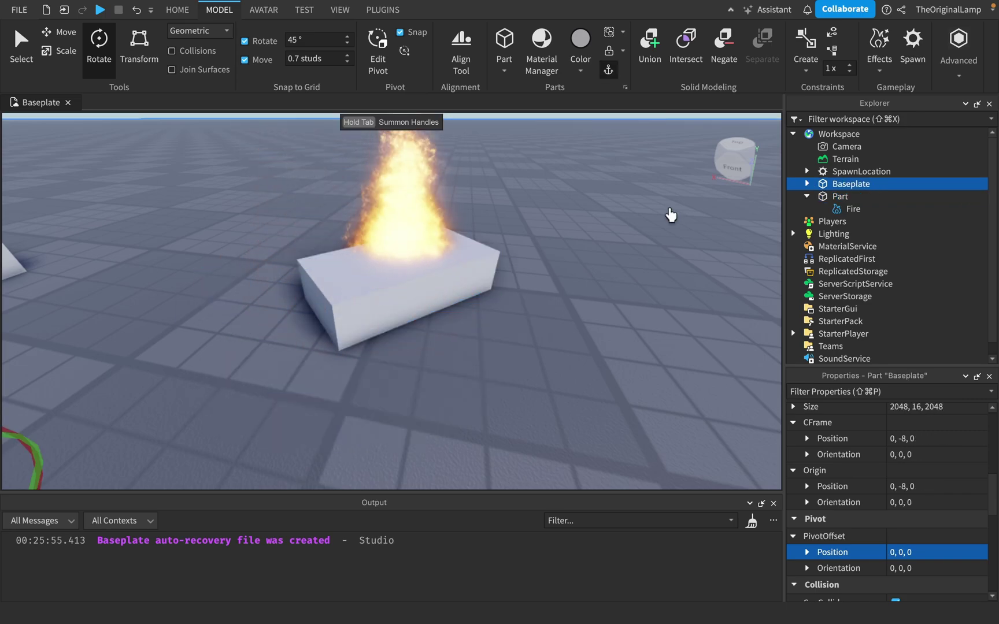
scroll(661, 212, up, 3)
right_drag(669, 211, 661, 210)
scroll(661, 210, down, 5)
click(847, 196)
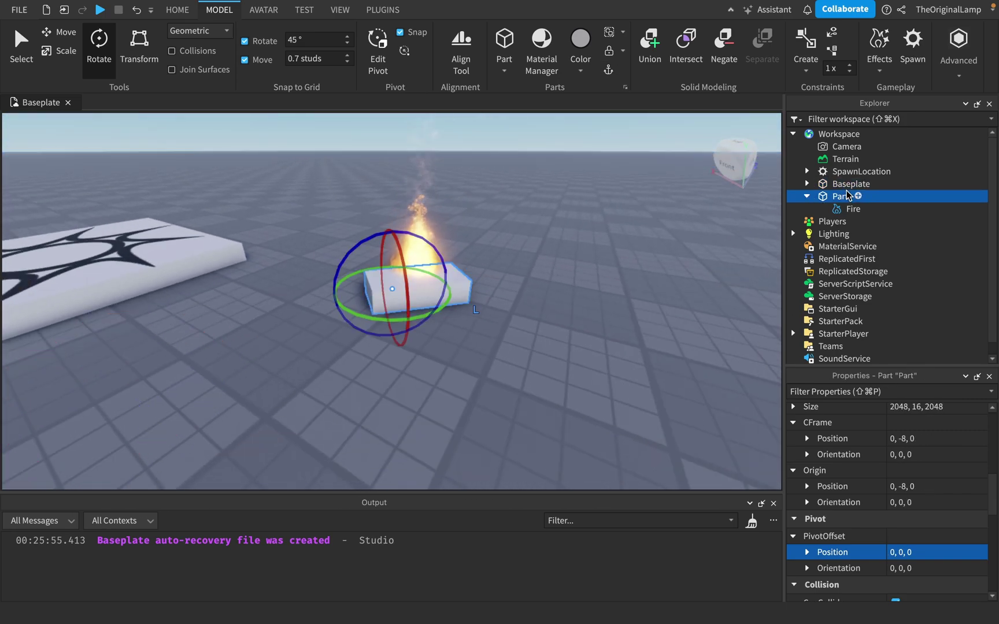
key(Delete)
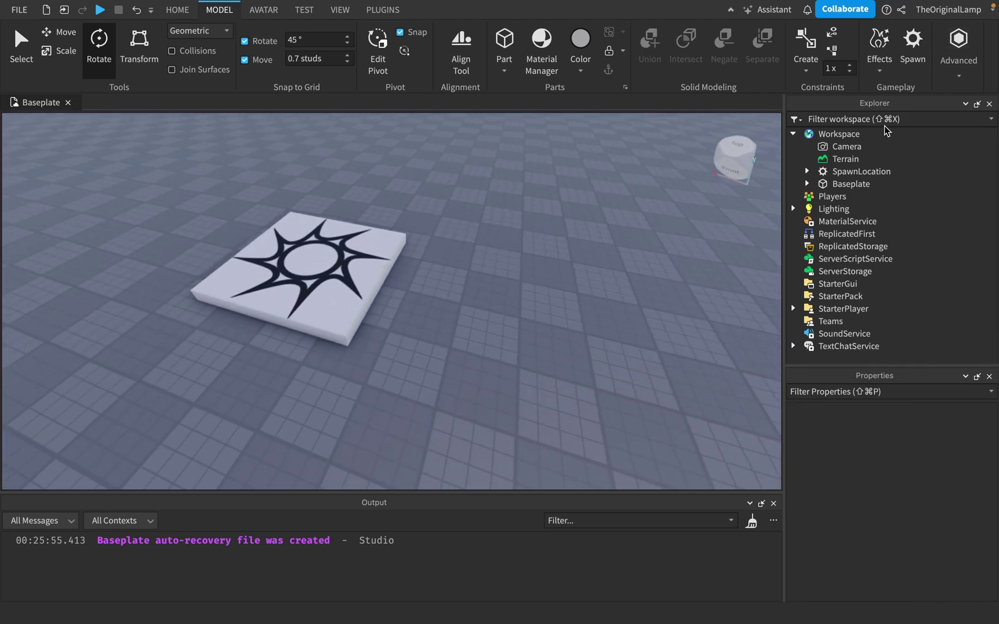
Insert a Smoke object directly under Workspace and view it above the SpawnLocation.
click(870, 134)
text(ga)
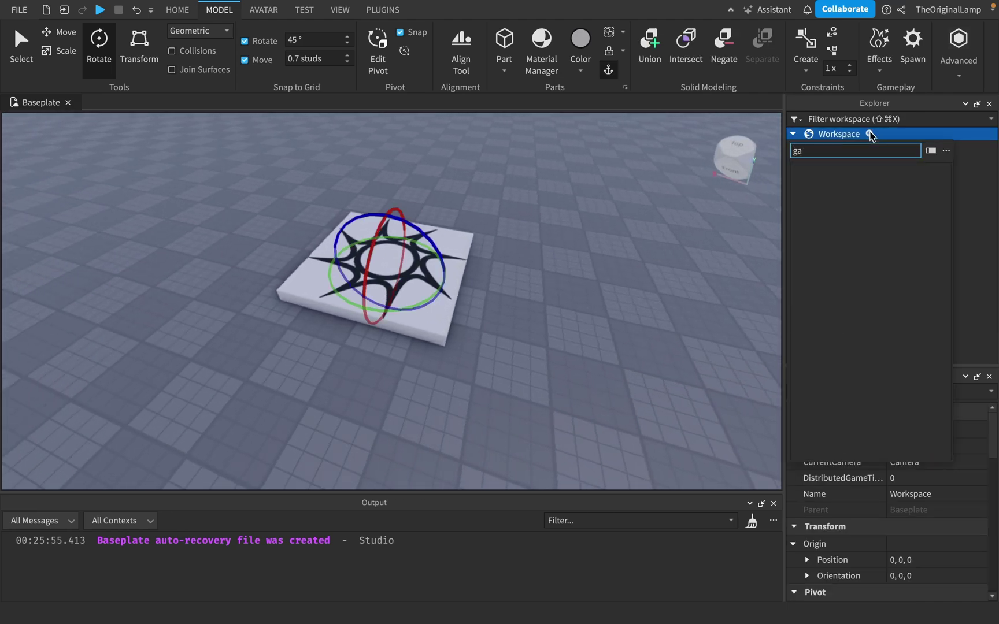
key(BackSpace)
key(BackSpace)
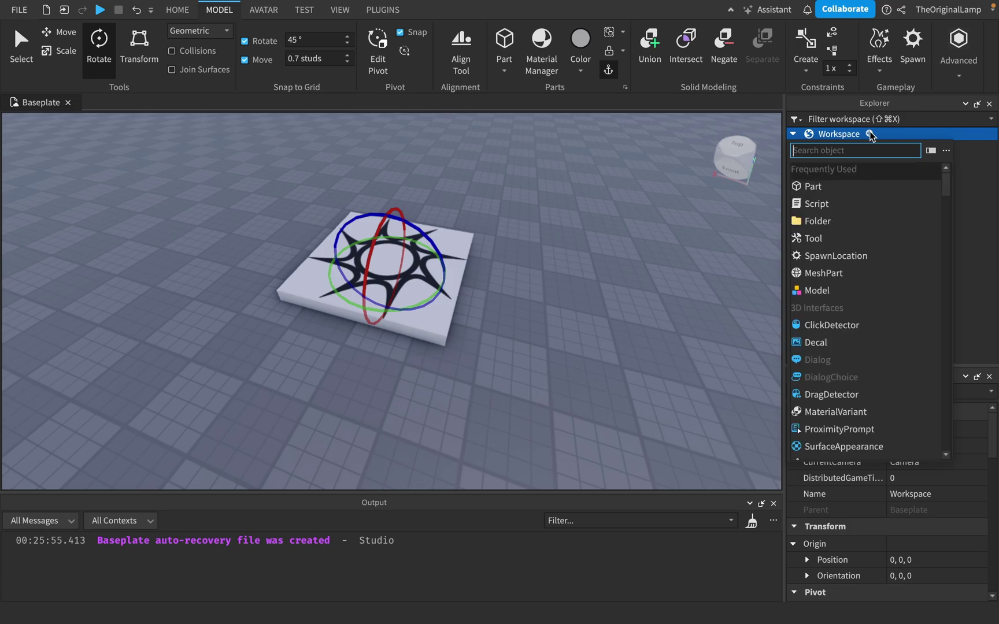
text(s o)
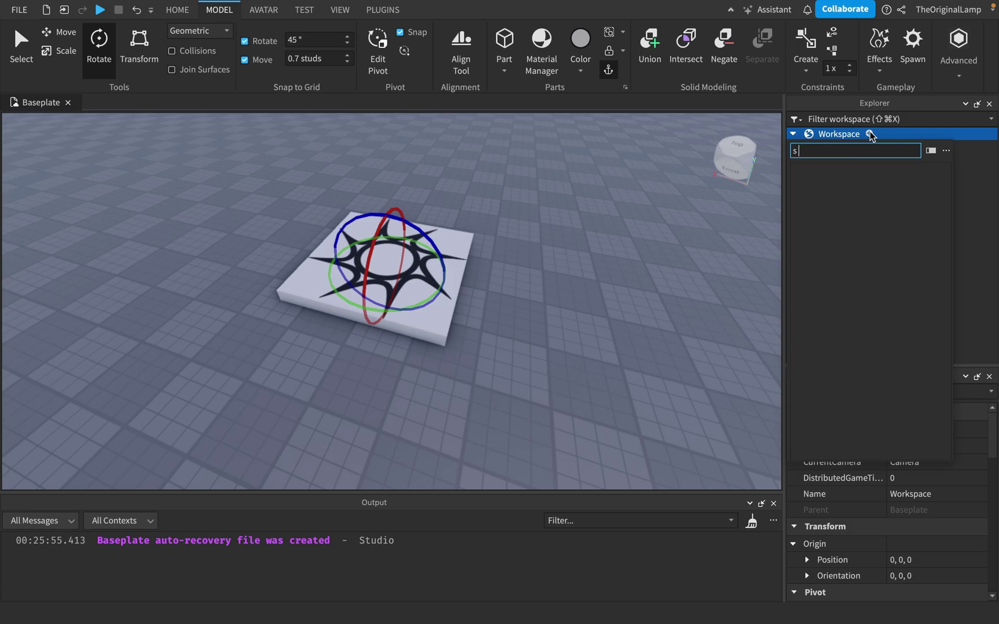
key(BackSpace)
key(BackSpace)
text(mo)
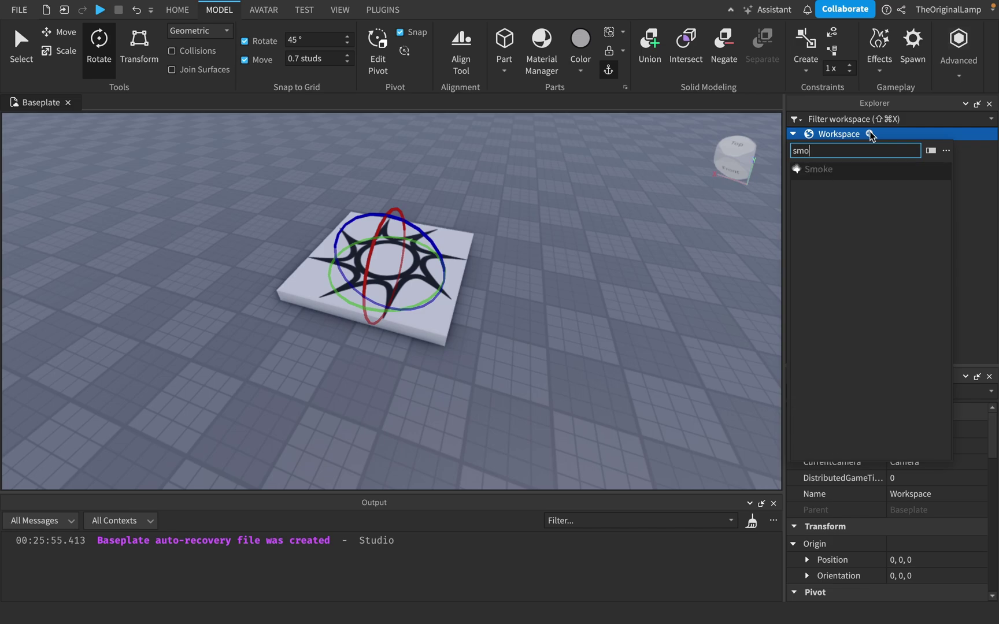
click(835, 171)
click(848, 173)
scroll(573, 196, up, 5)
right_drag(573, 196, 573, 196)
scroll(406, 248, down, 5)
scroll(359, 280, up, 3)
scroll(360, 280, down, 3)
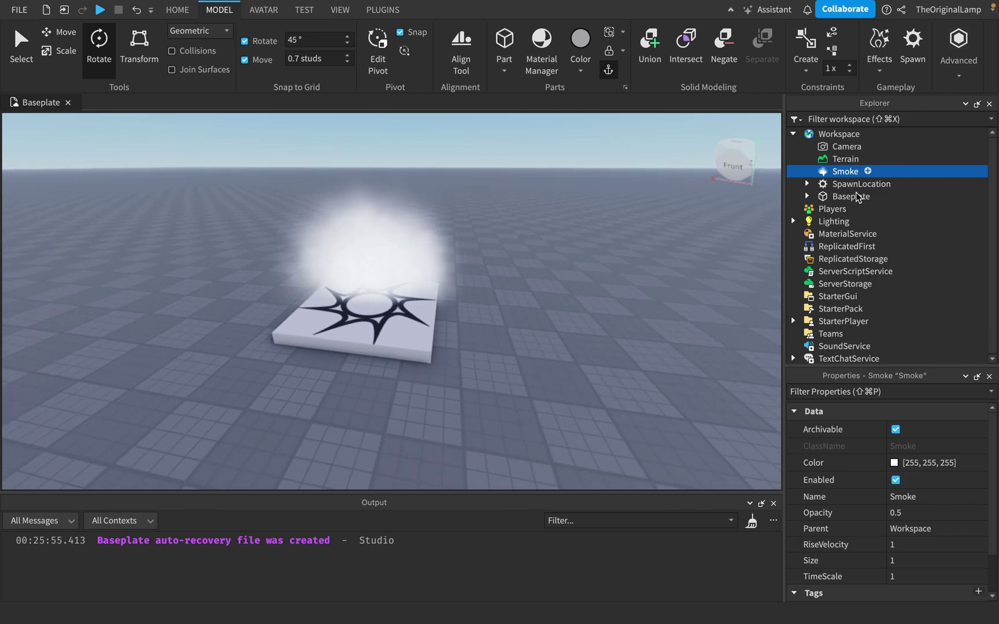
Delete the Smoke object and collapse the Workspace hierarchy.
key(Delete)
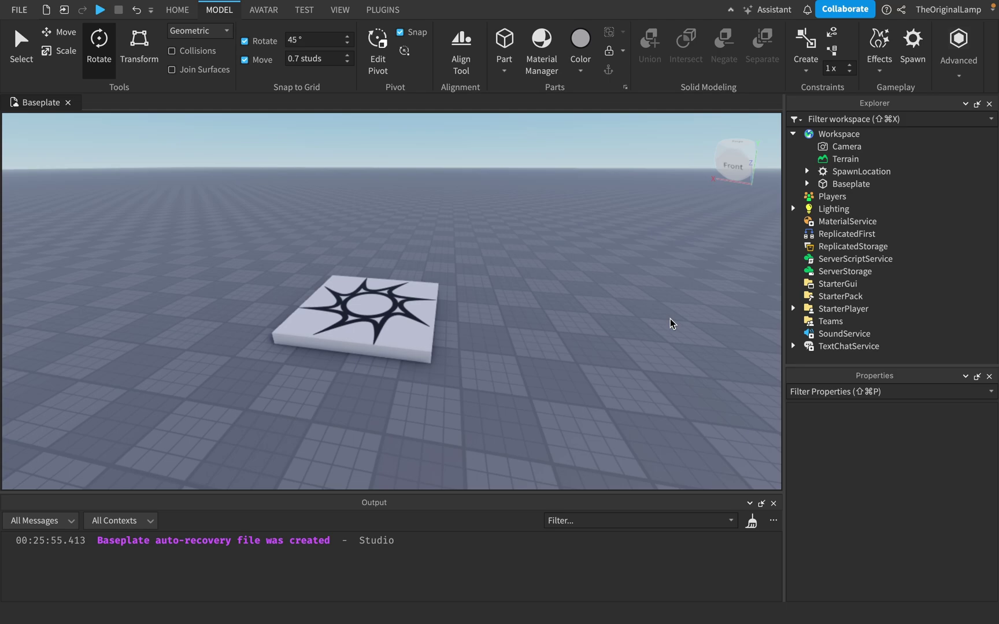
right_drag(469, 188, 470, 188)
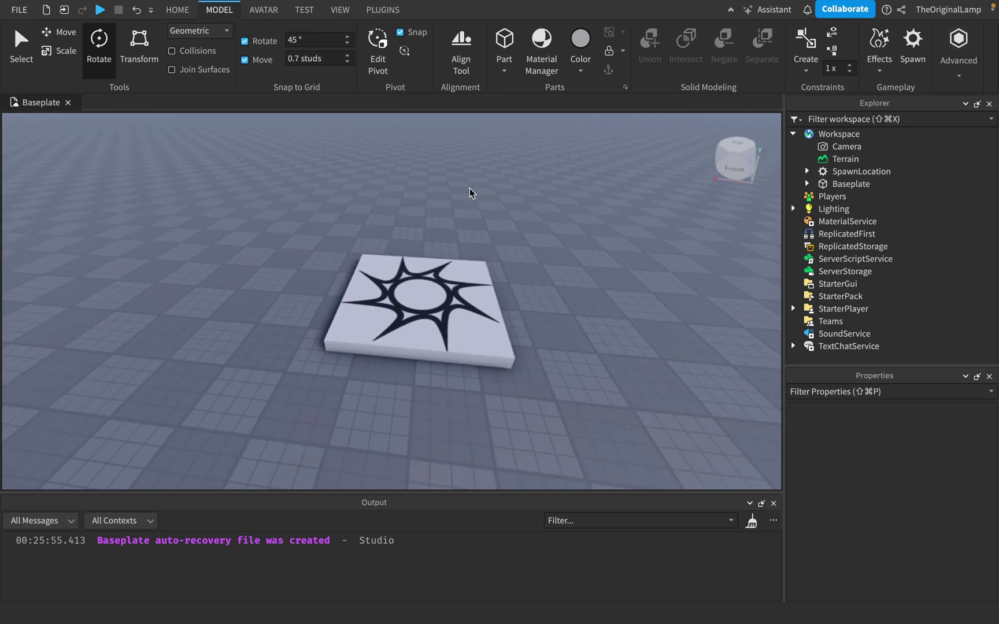
click(792, 134)
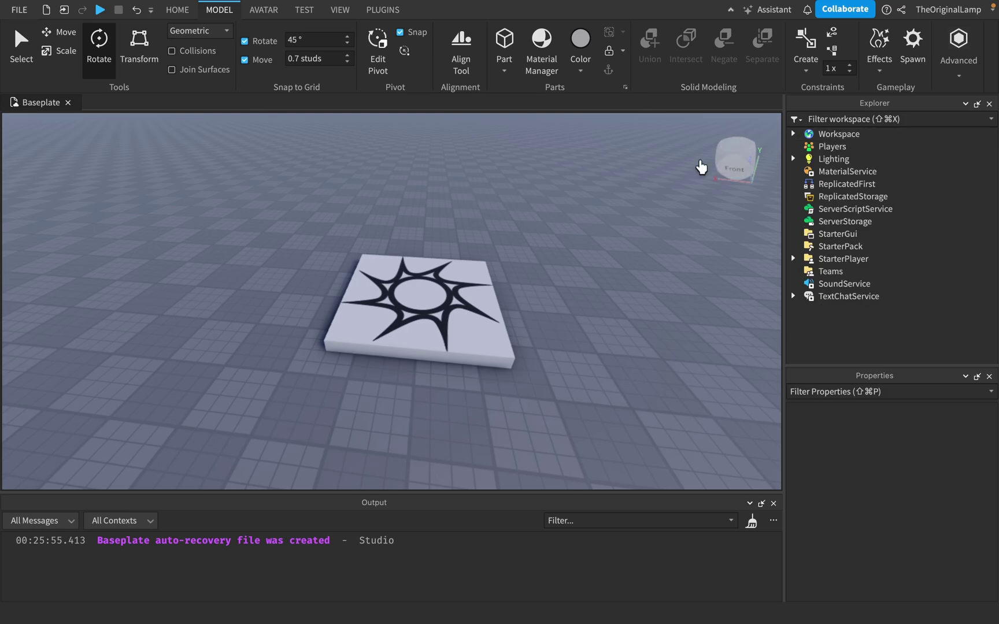